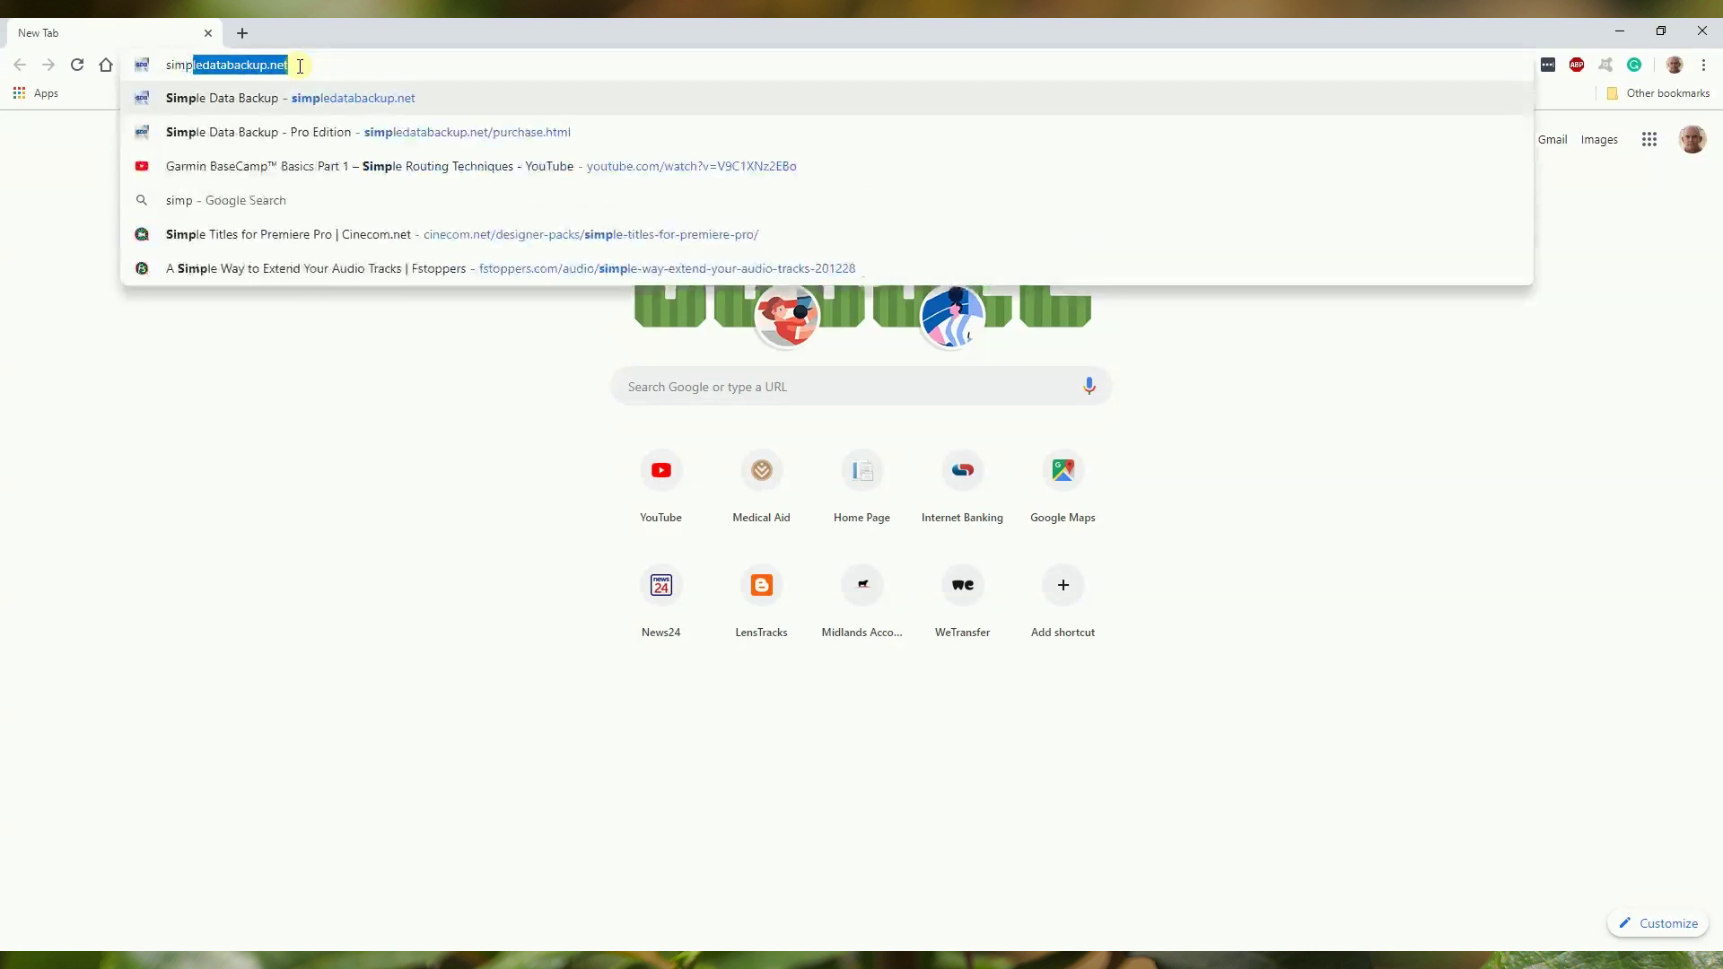
# Download SimpleDataBackup88.exe from simpledatabackup.net and save it into the Downloads folder.
pyautogui.write('ab')
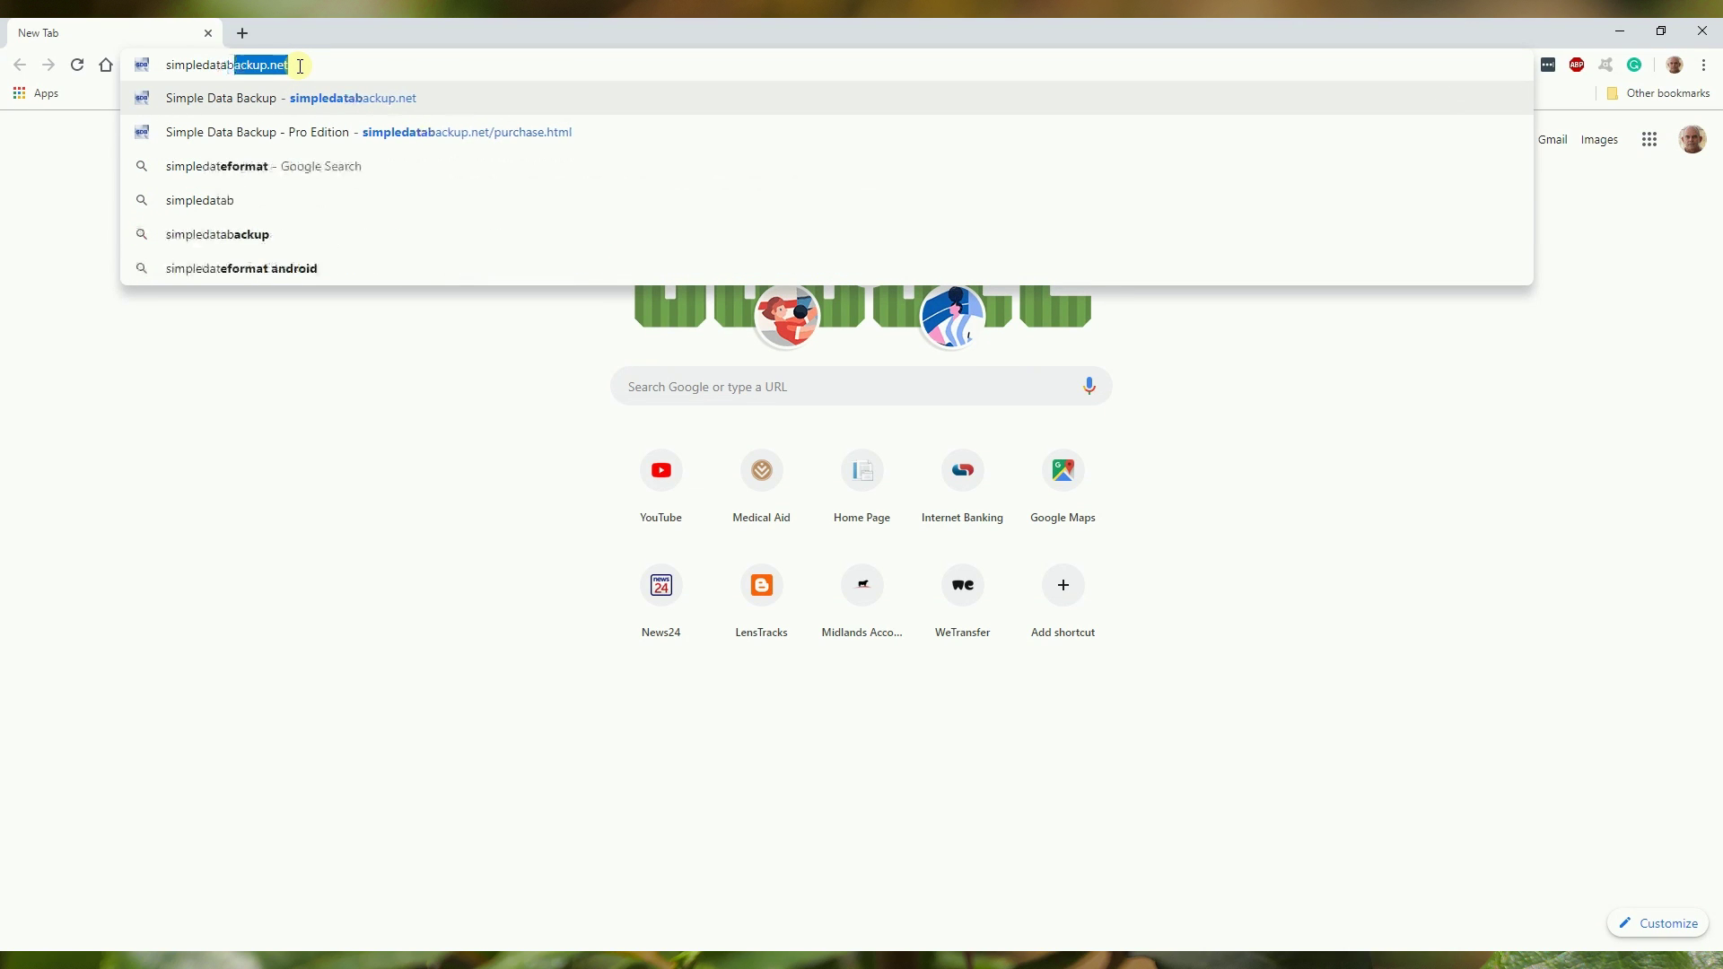
pyautogui.write('ackup.net')
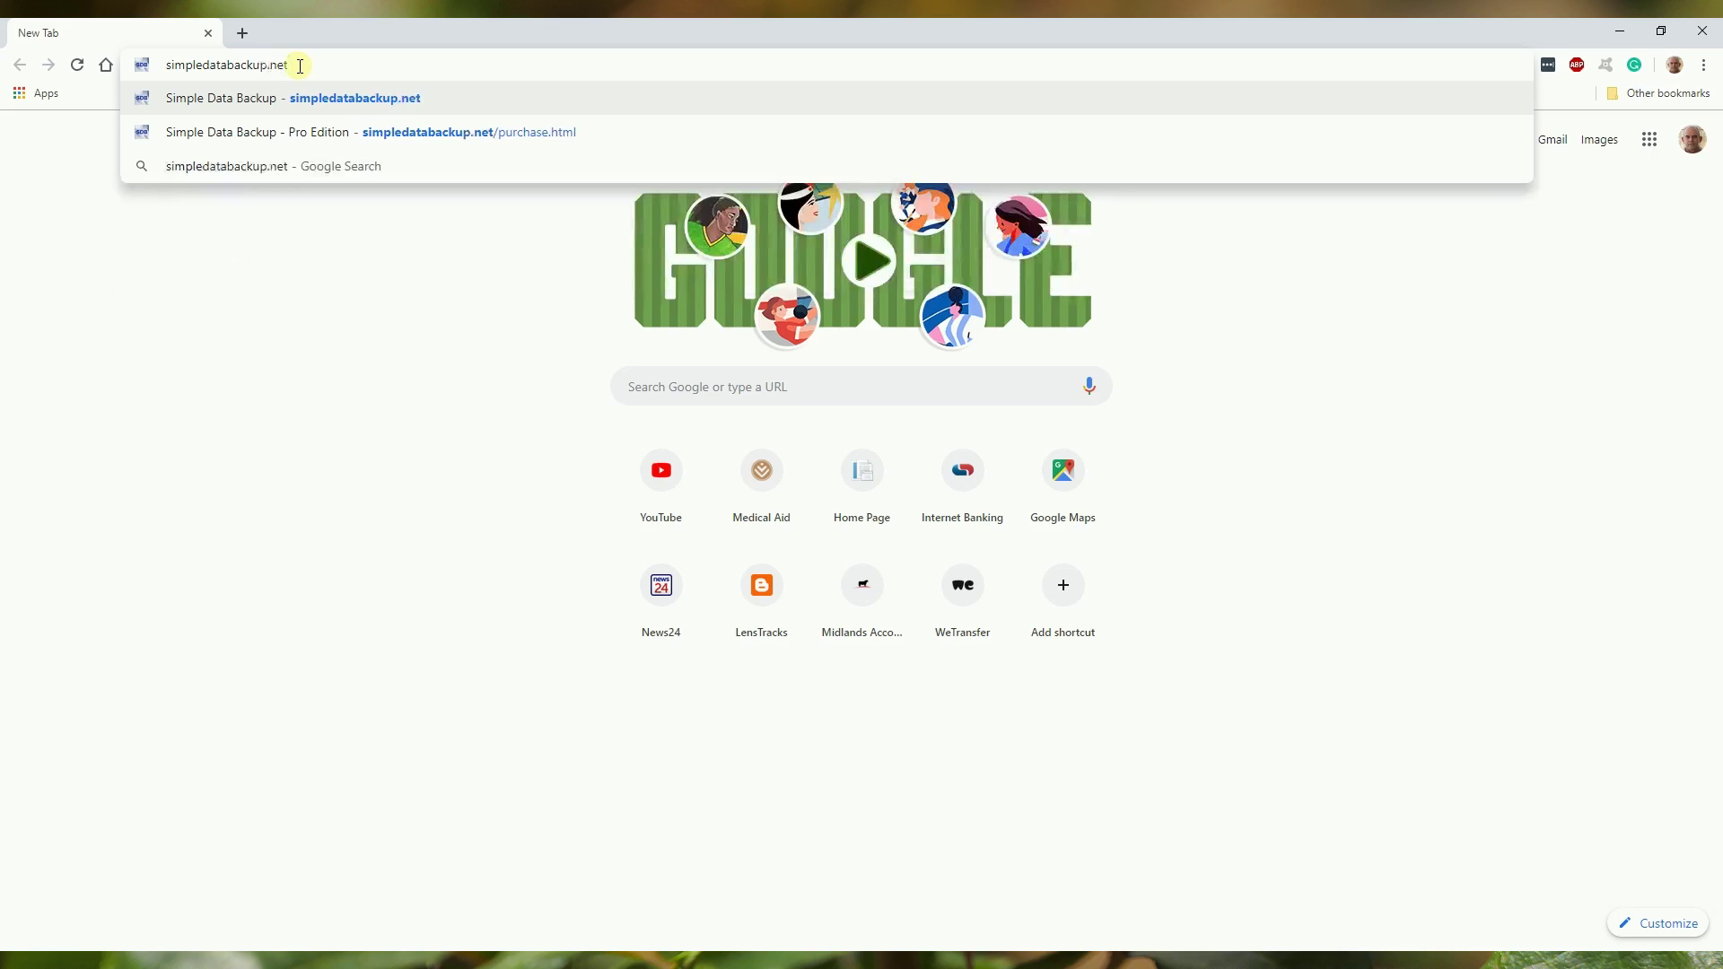
pyautogui.press('Return')
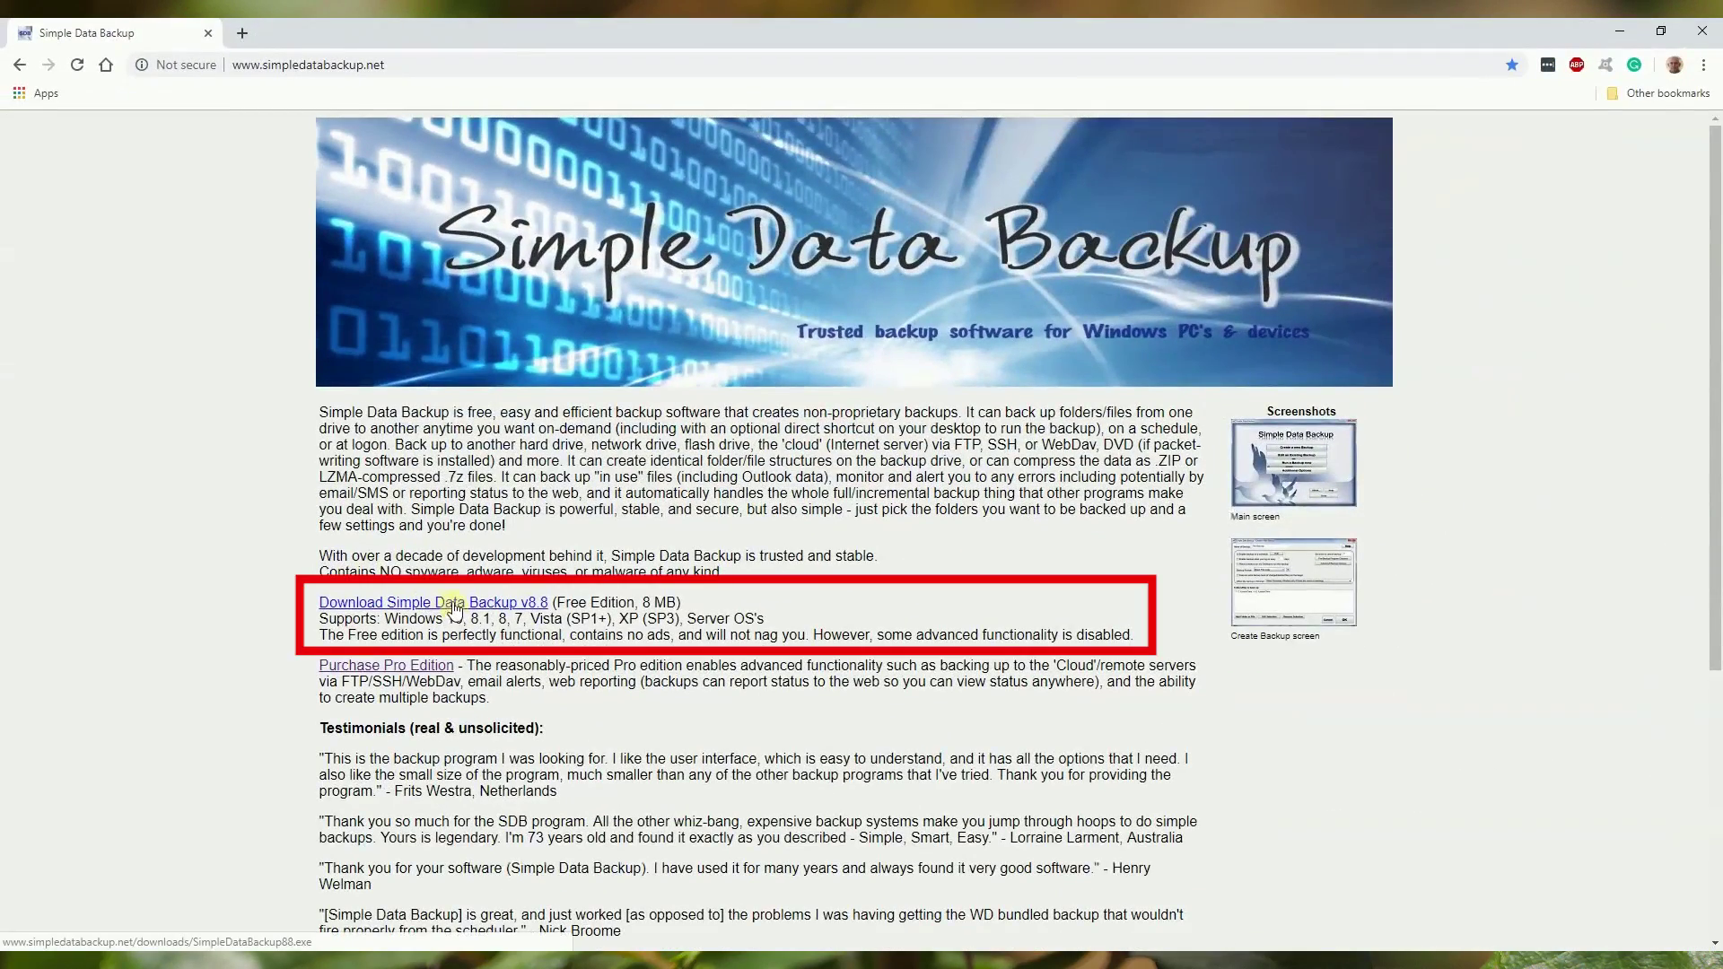
pyautogui.click(453, 609)
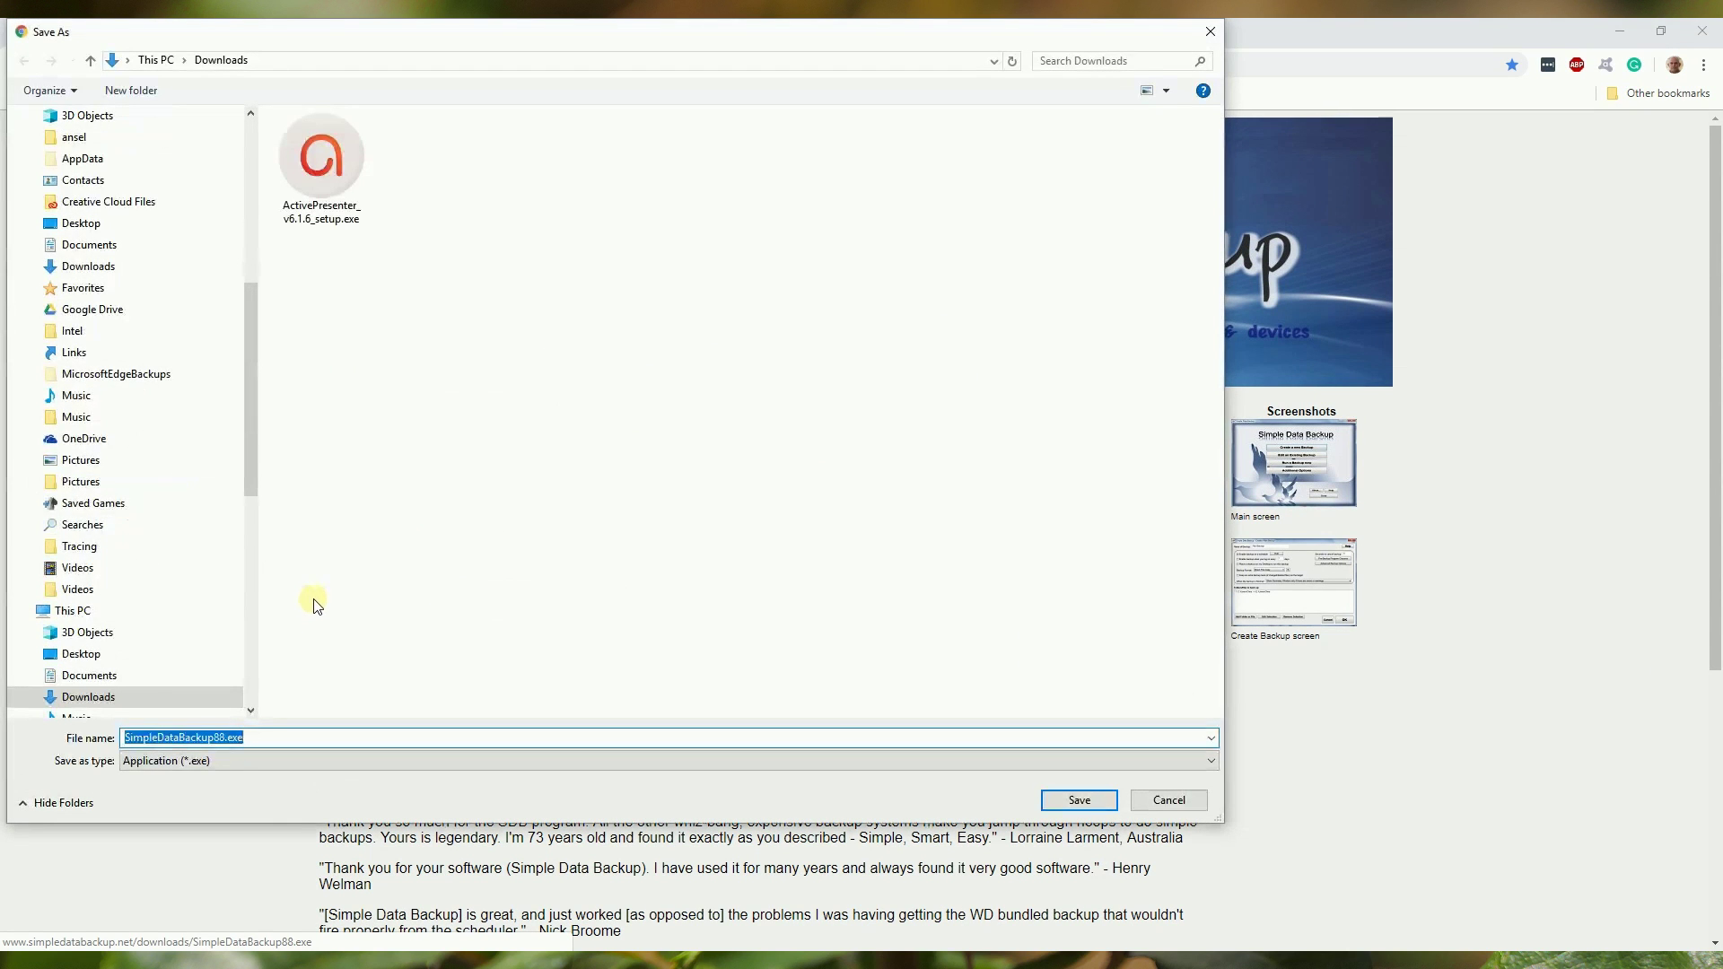
pyautogui.click(1068, 802)
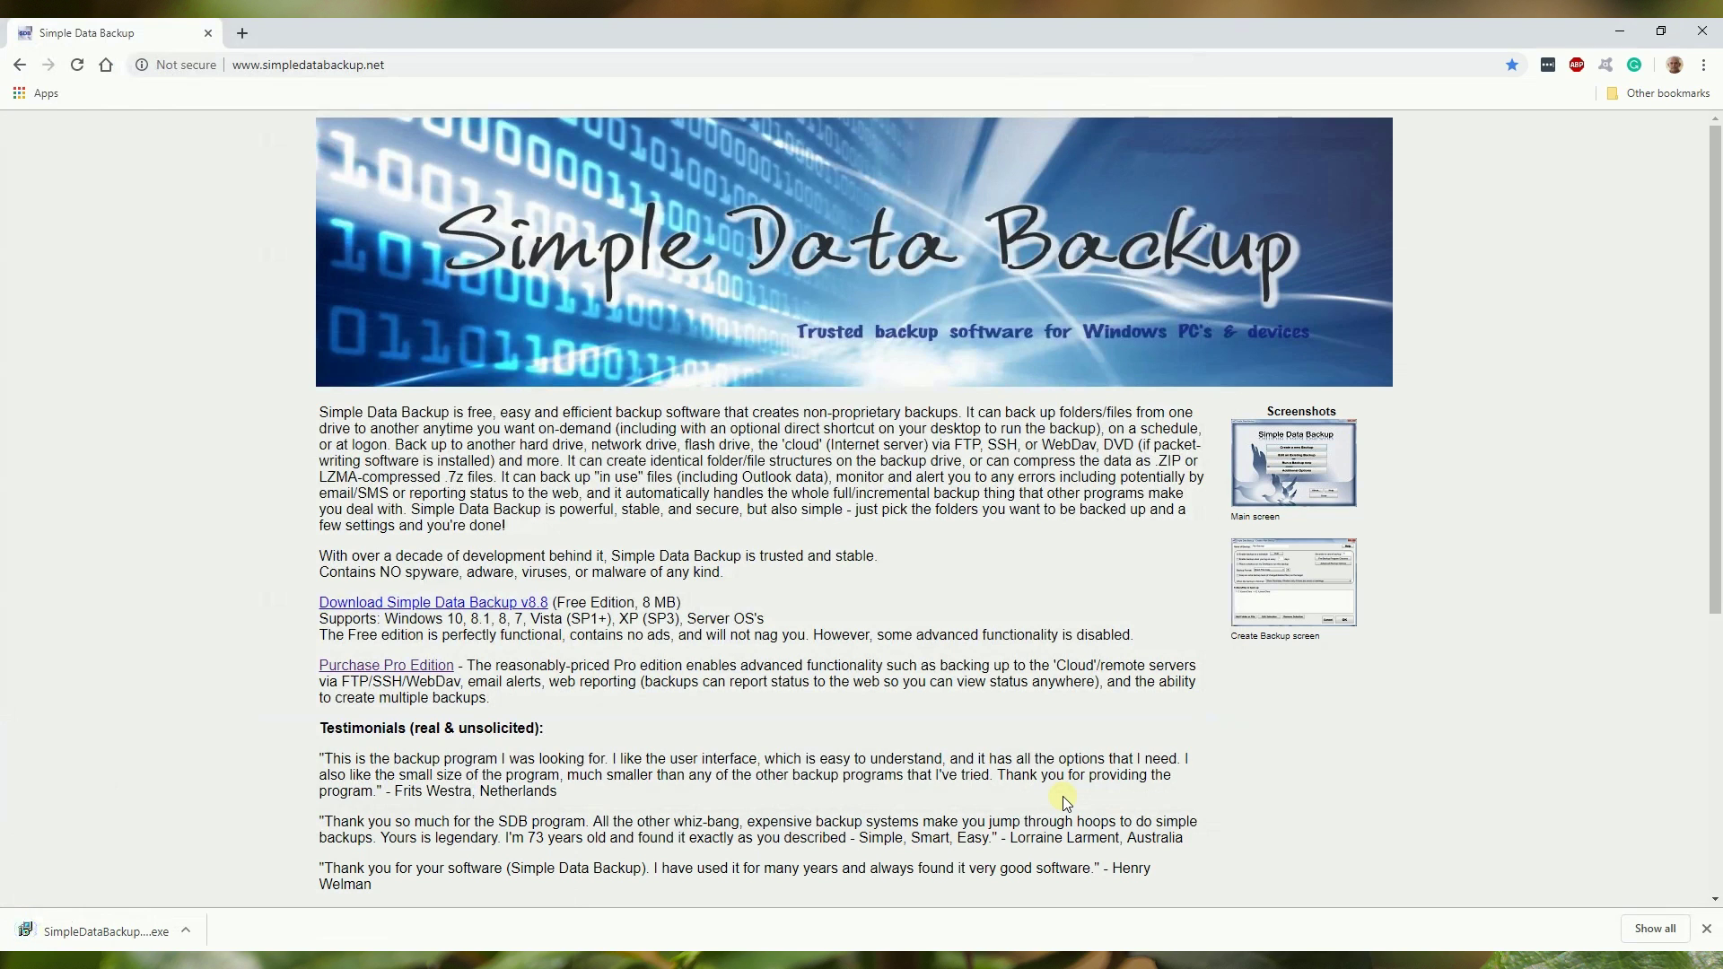
# Run the SimpleDataBackup88.exe installer from the Downloads folder in File Explorer.
pyautogui.press('super+e')
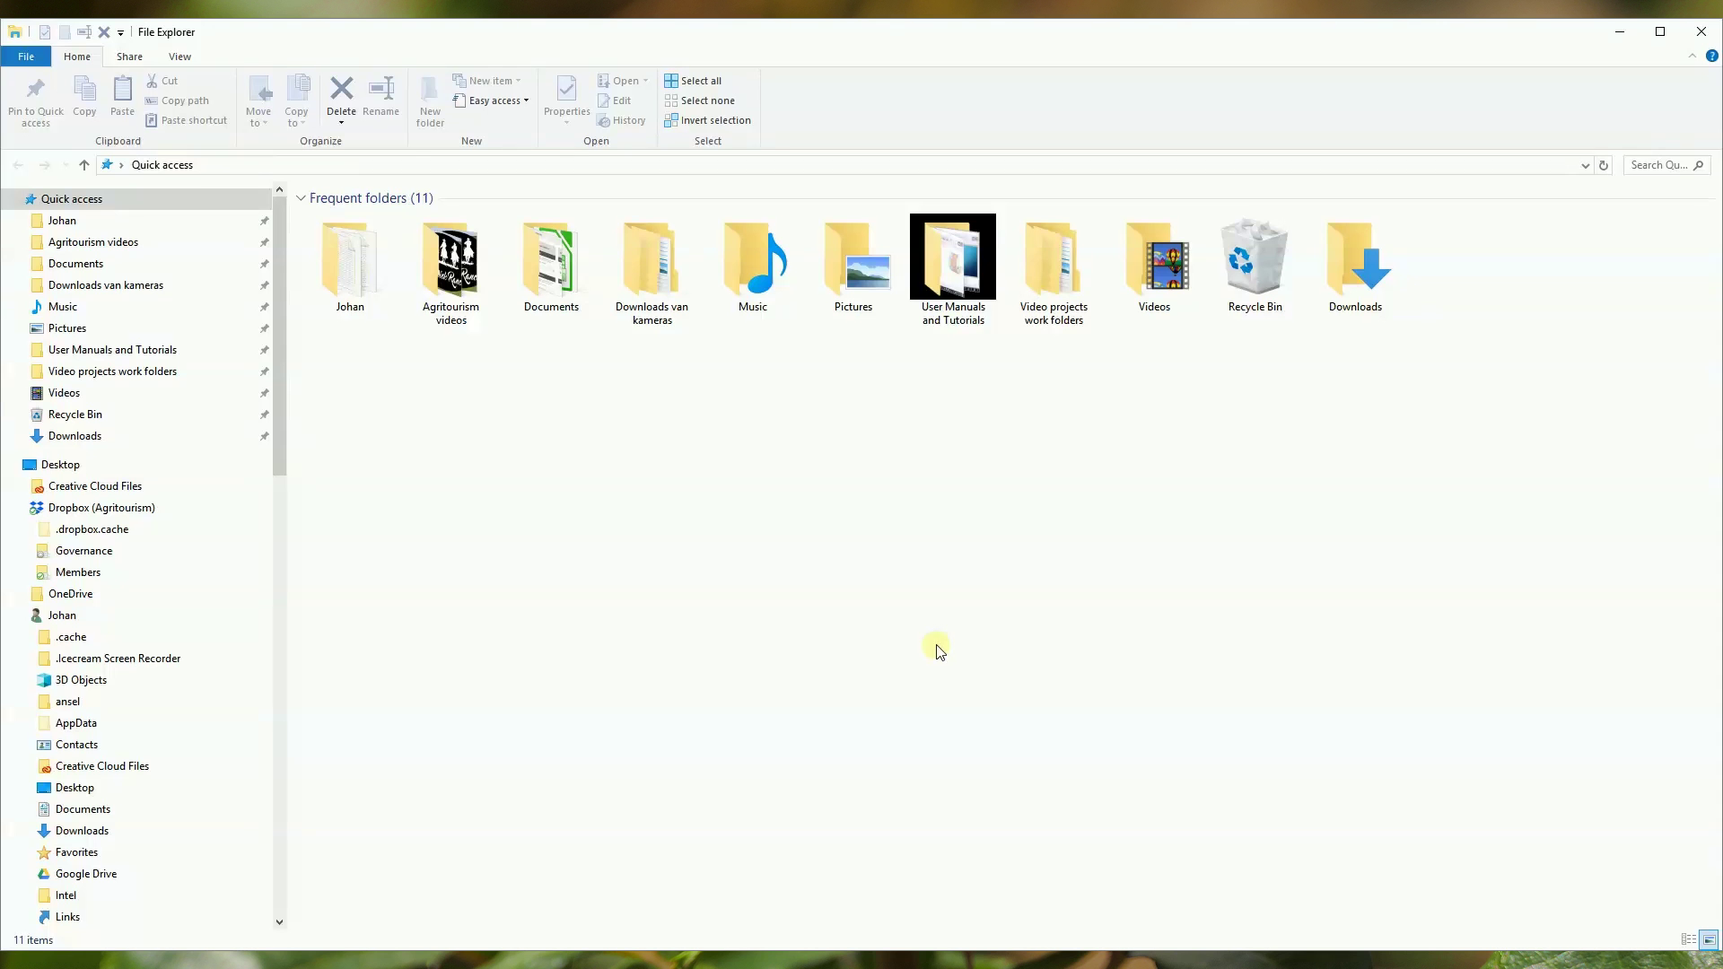
pyautogui.doubleClick(1364, 253)
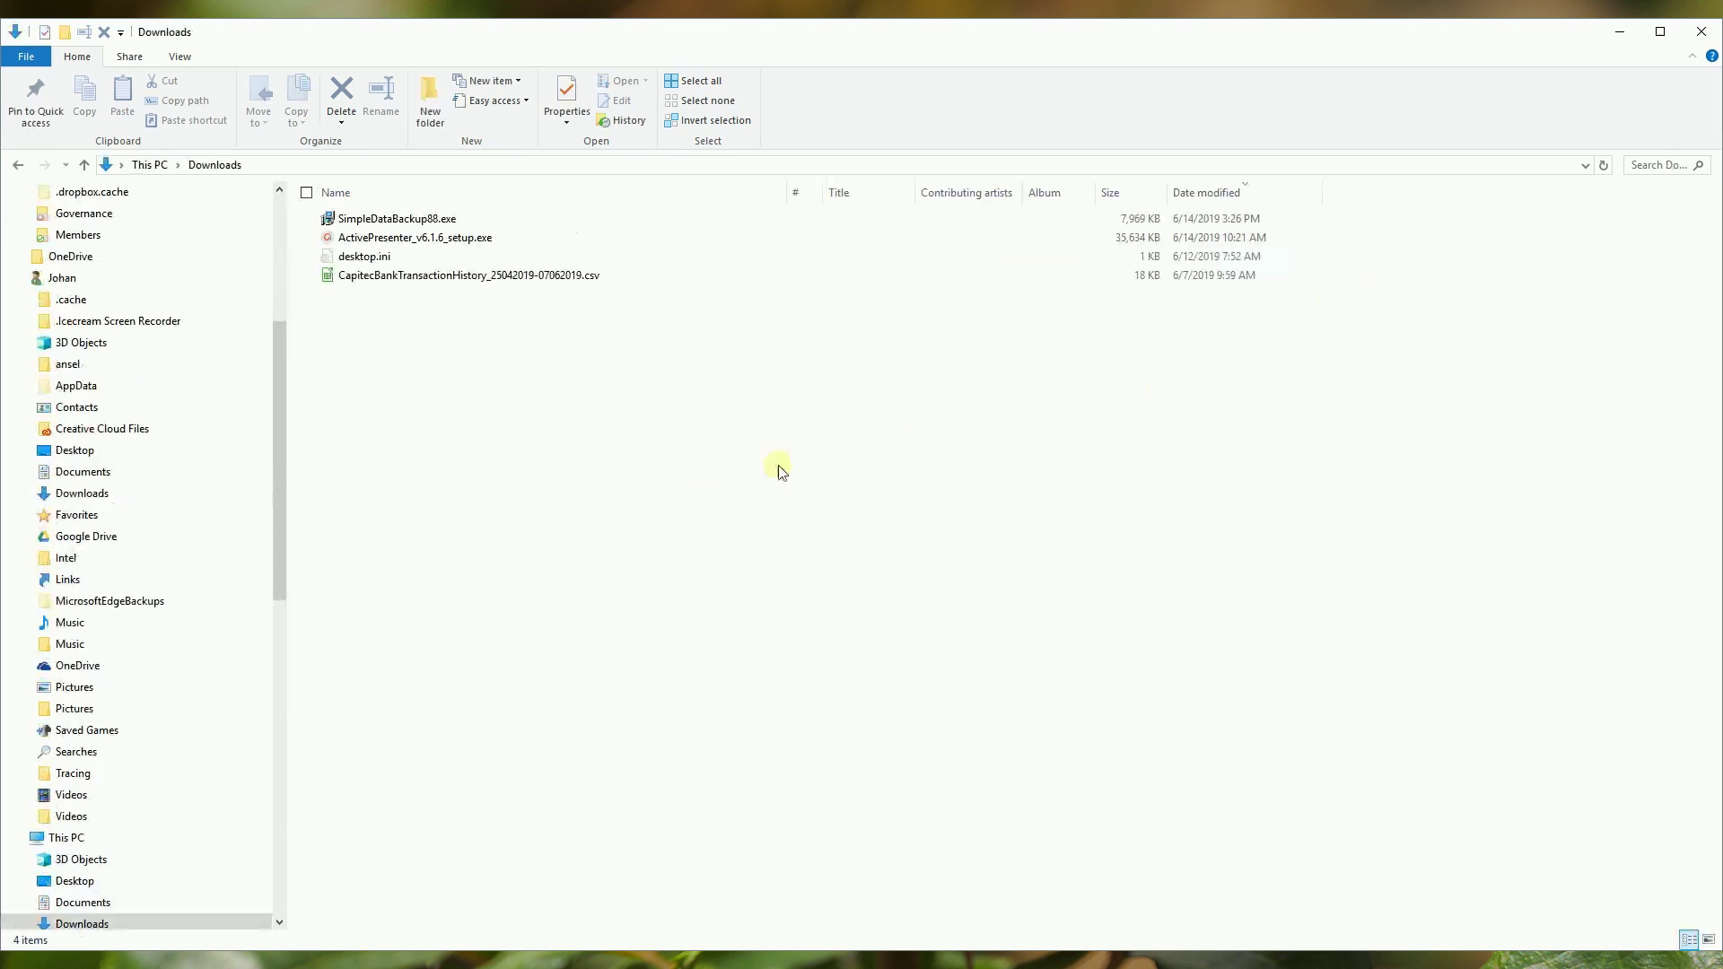
pyautogui.click(465, 220)
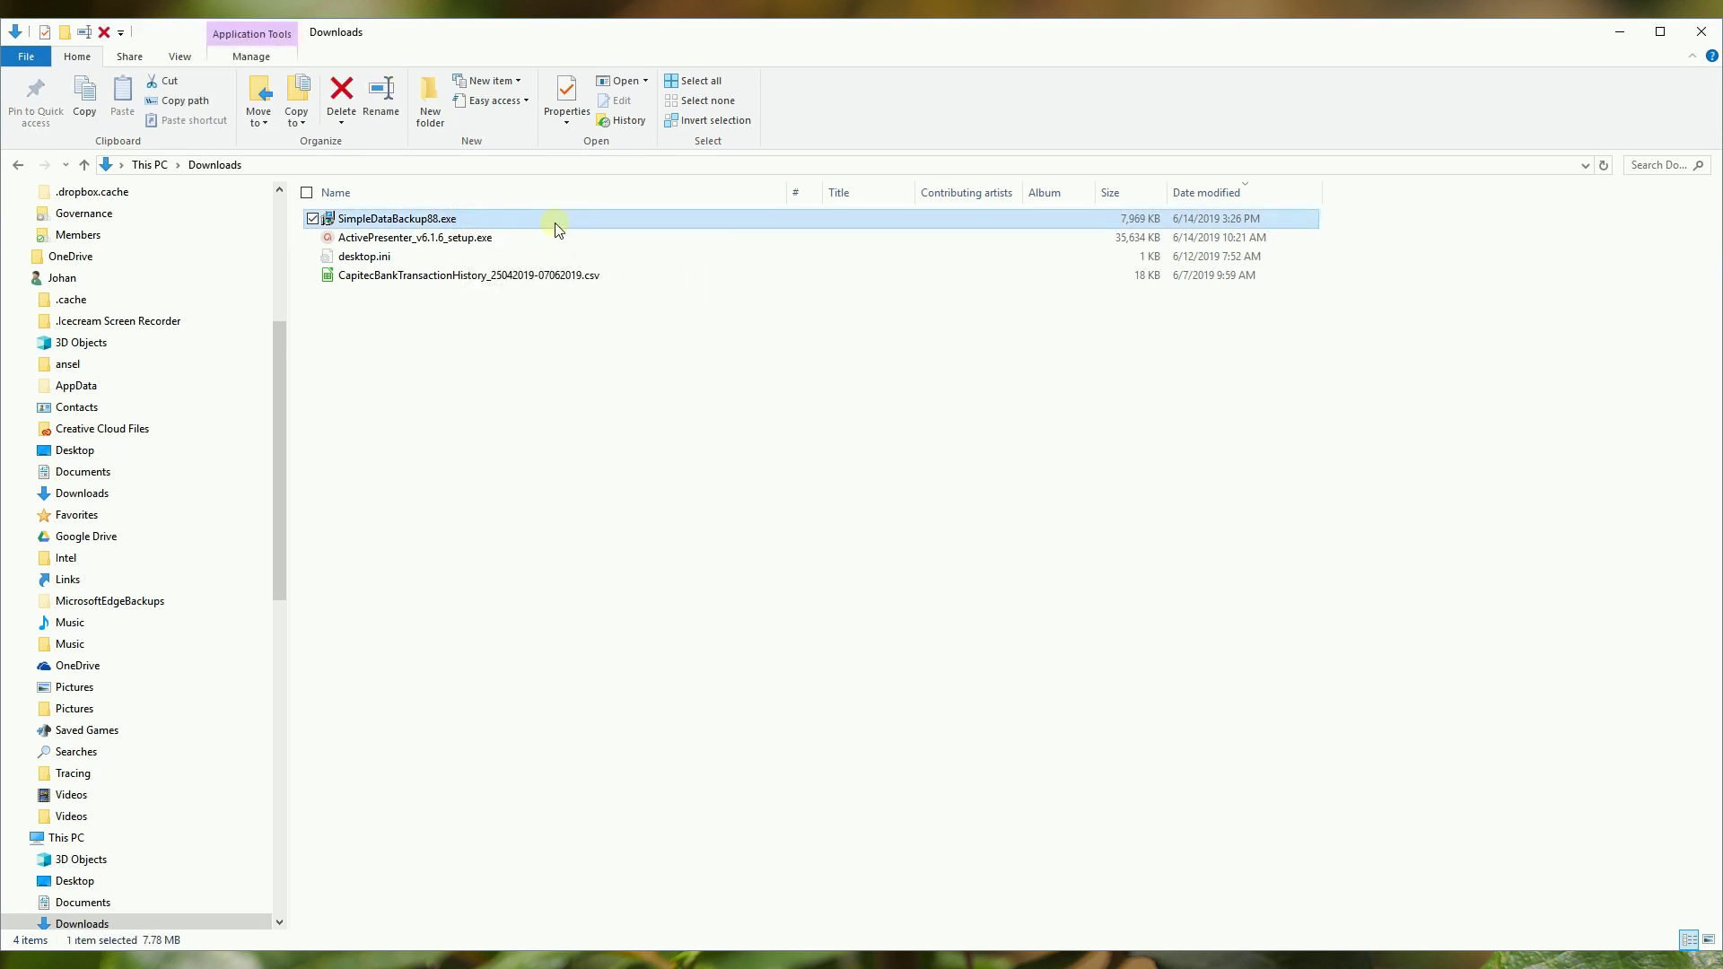
pyautogui.doubleClick(578, 218)
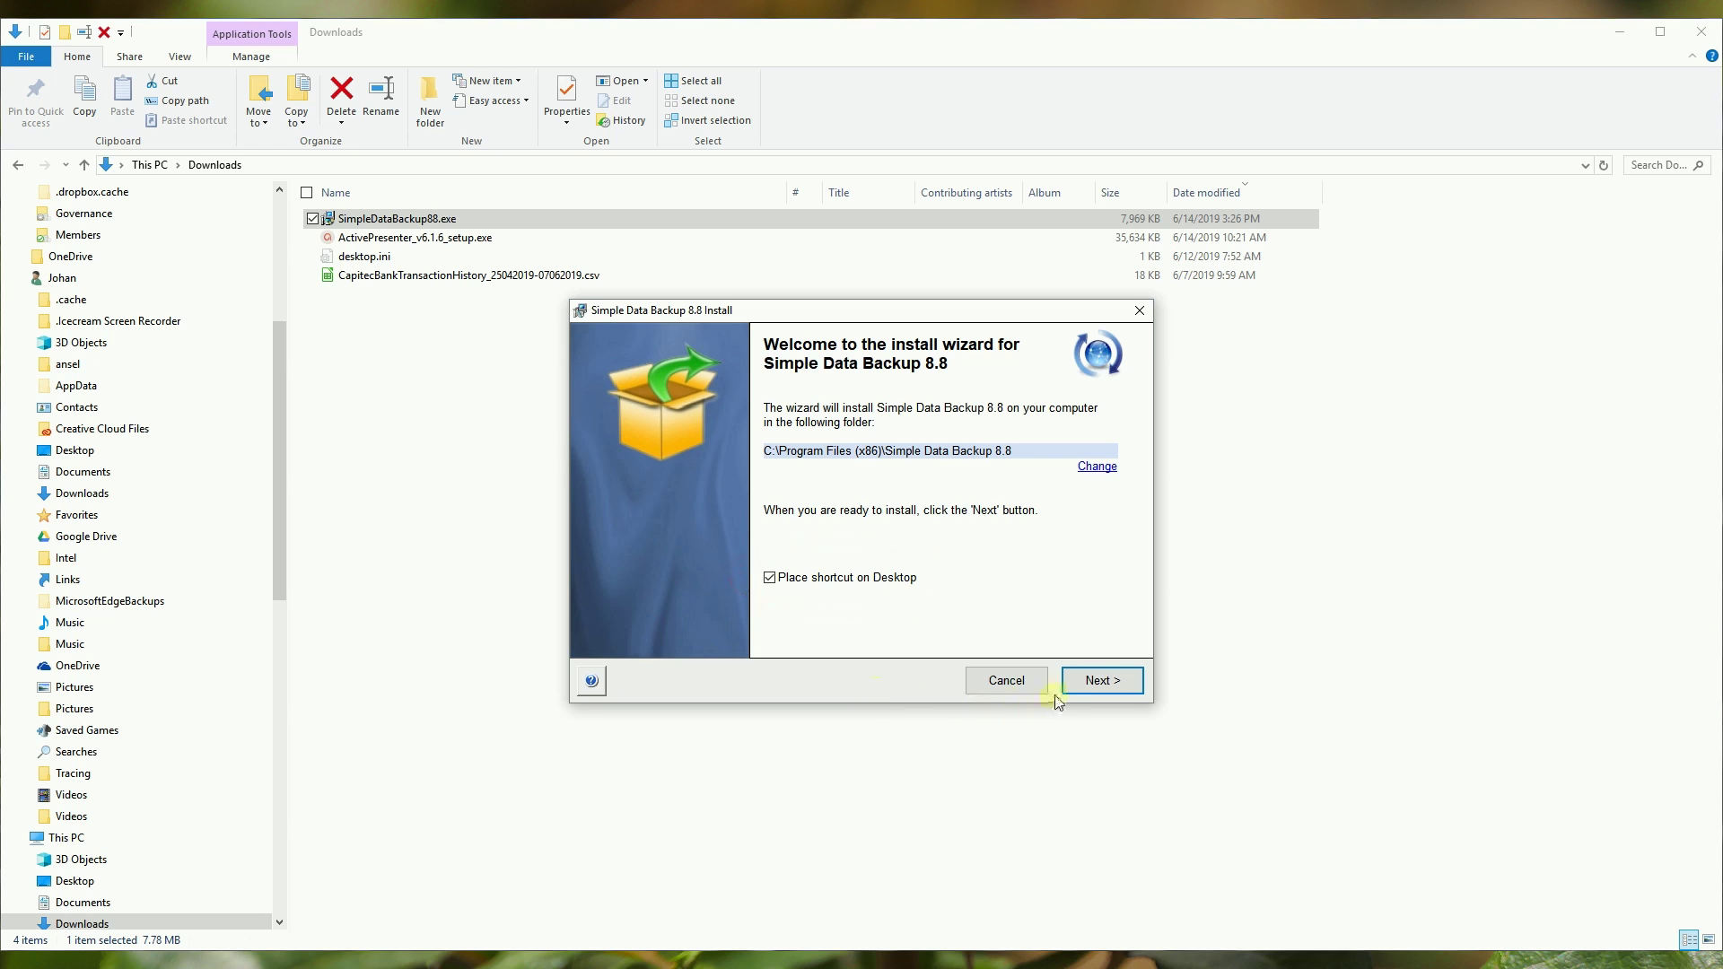
# Accept the licence terms and install Simple Data Backup 8.8 through to 100%.
pyautogui.click(1104, 683)
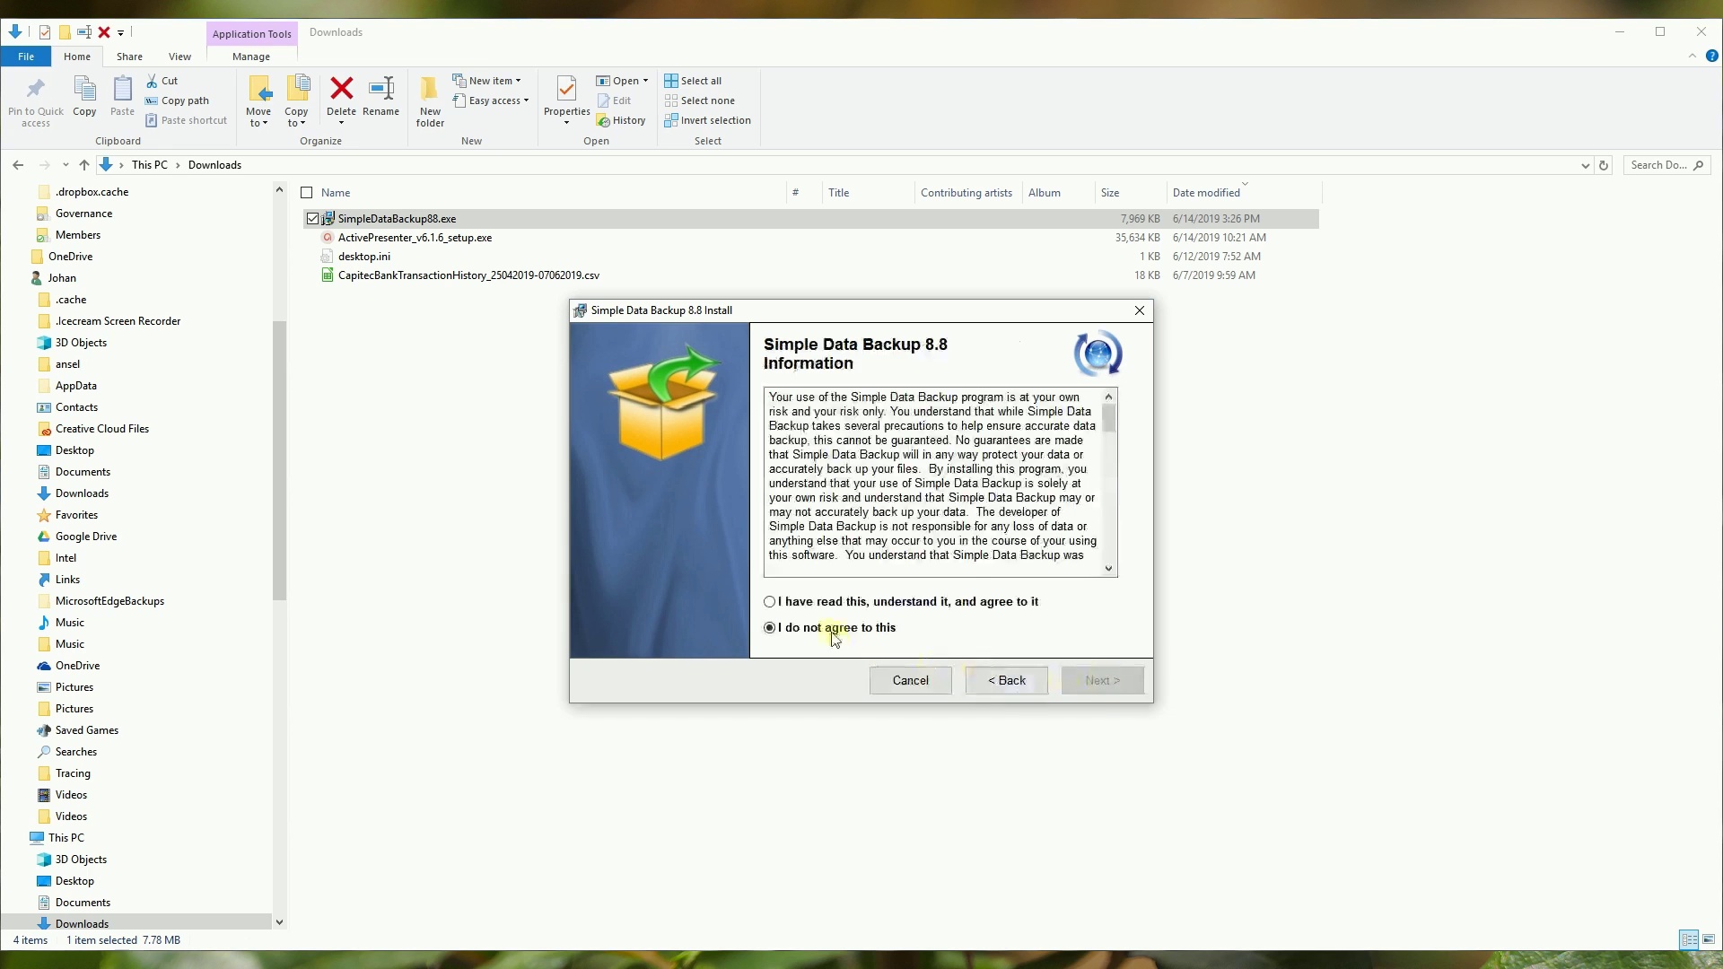
pyautogui.click(771, 603)
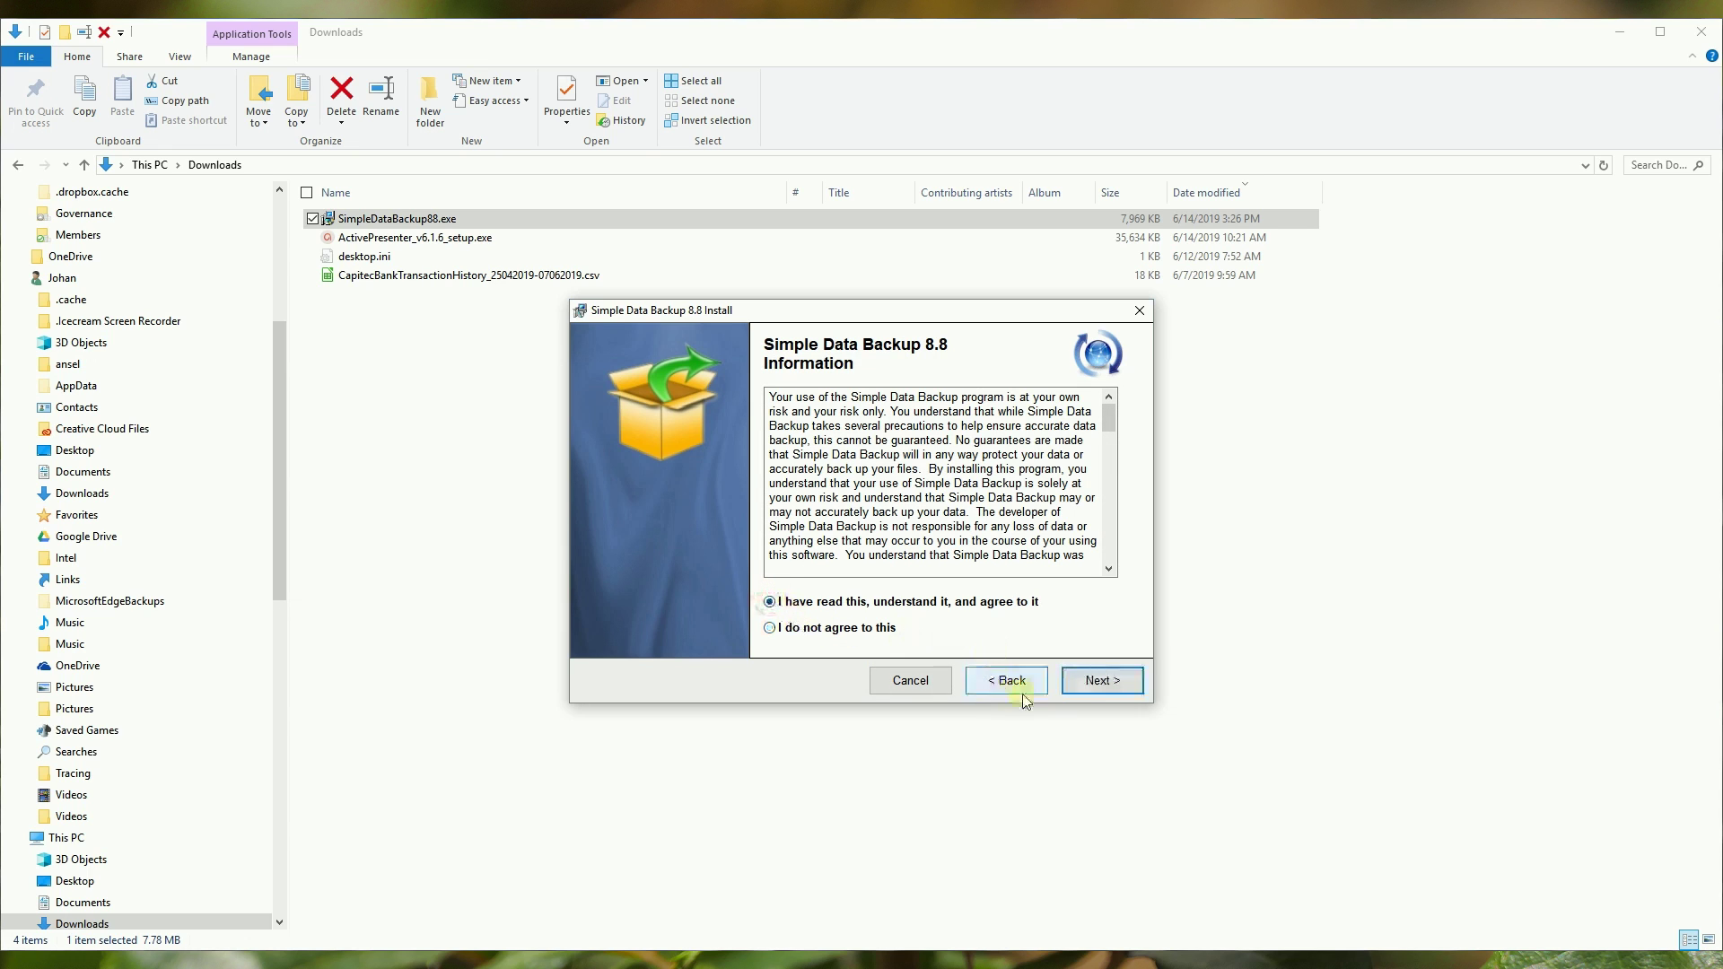
pyautogui.click(1110, 683)
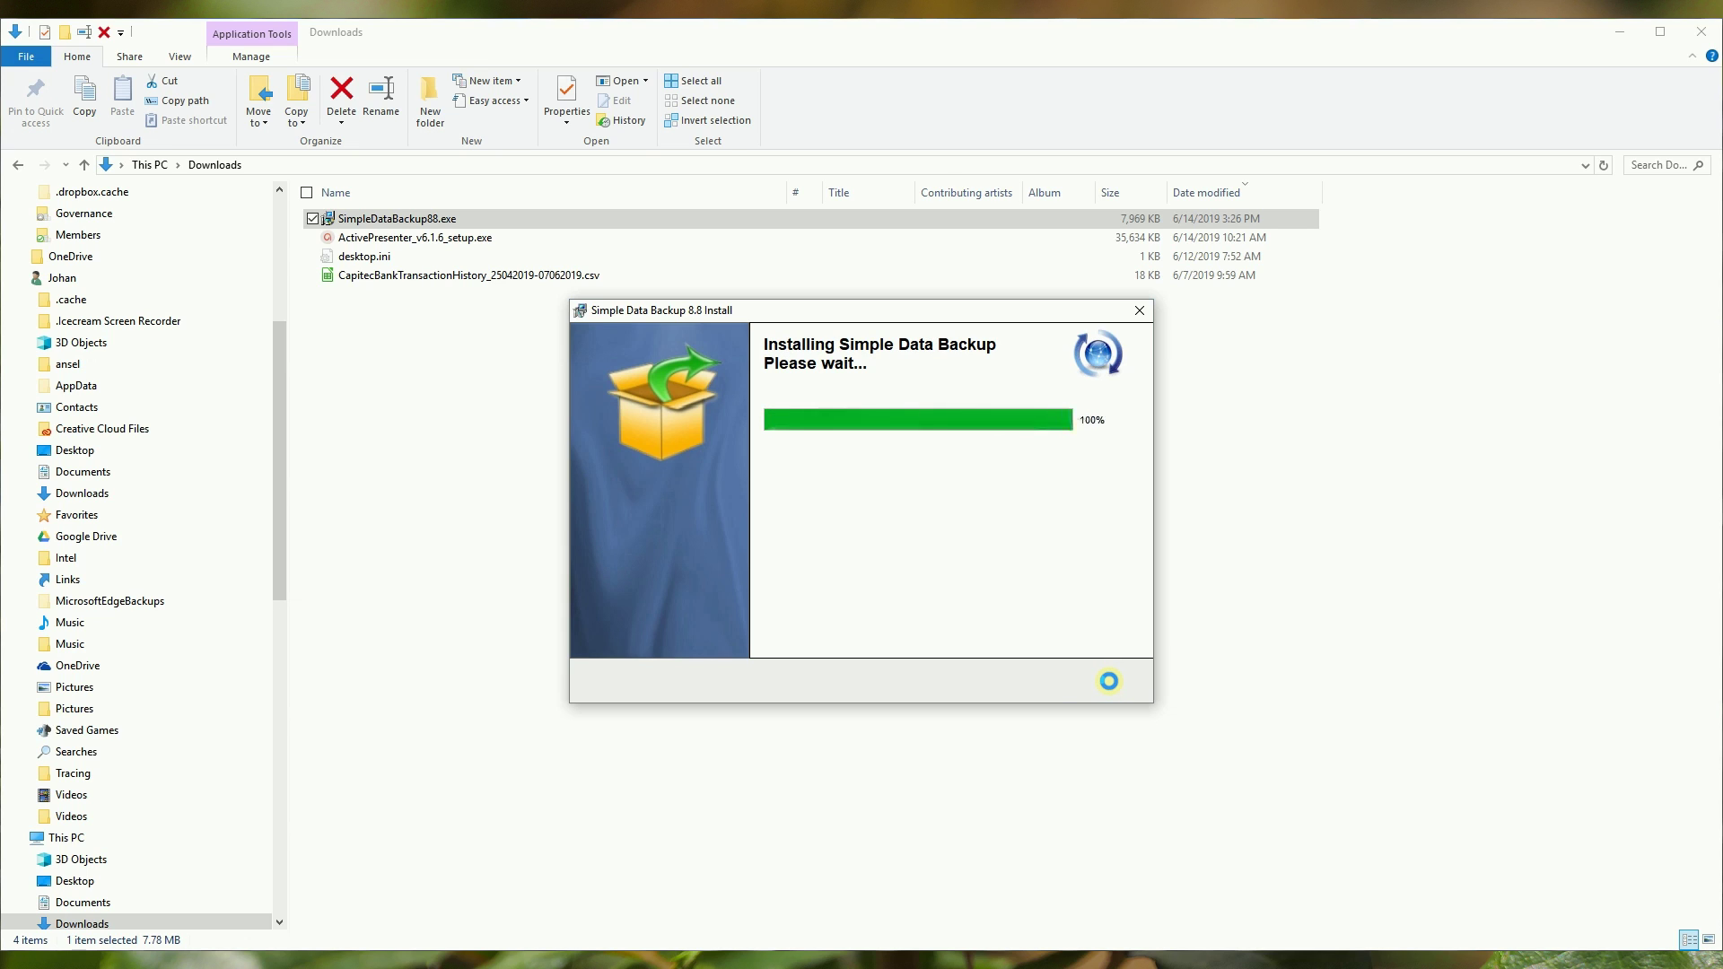
pyautogui.click(1104, 681)
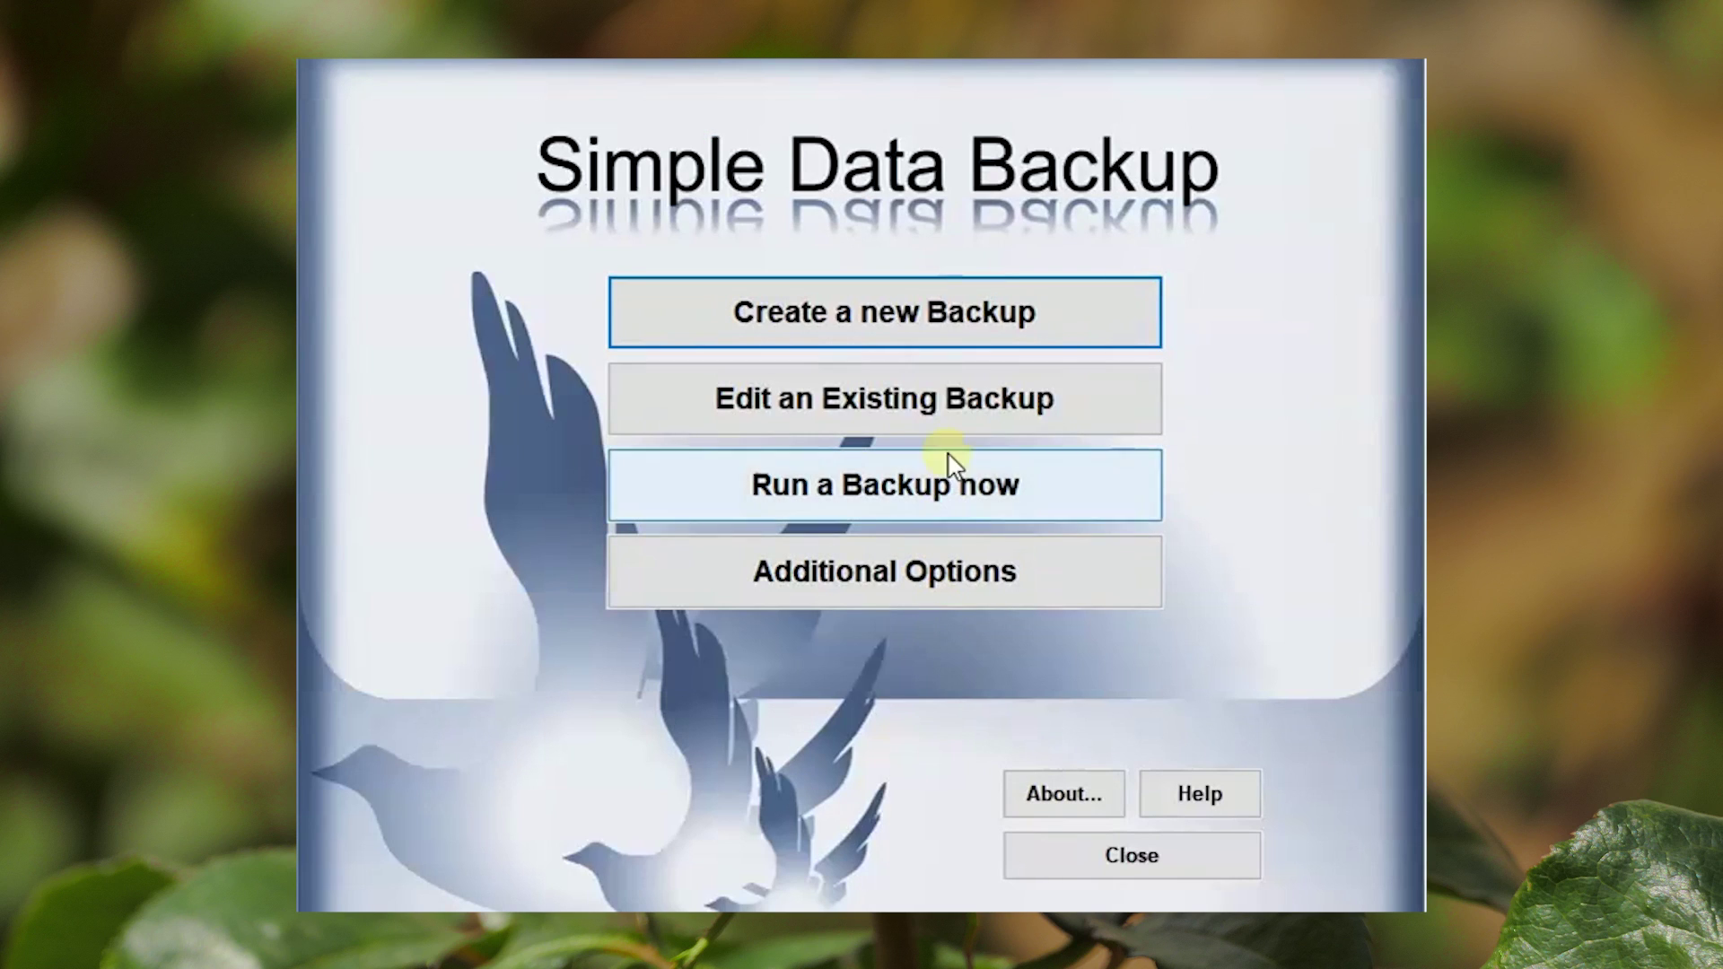
# Create a new backup and replace its default name with 'My daily backup'.
pyautogui.click(954, 318)
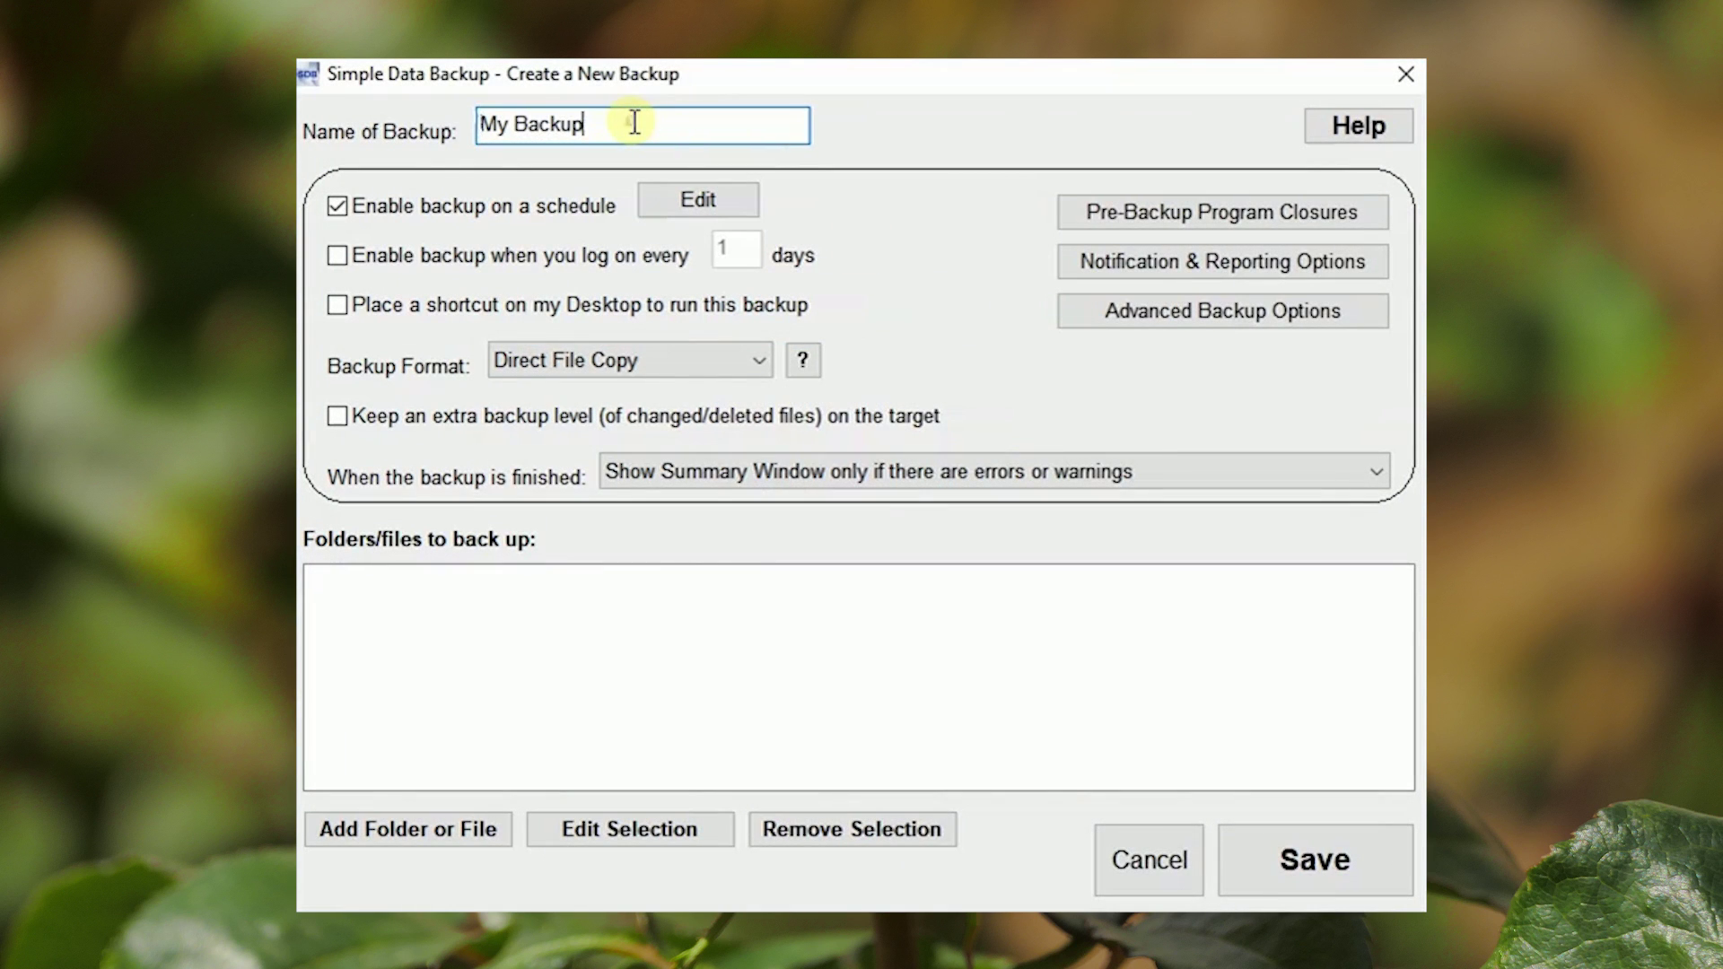
pyautogui.moveTo(635, 122); pyautogui.dragTo(480, 122)
pyautogui.write('M')
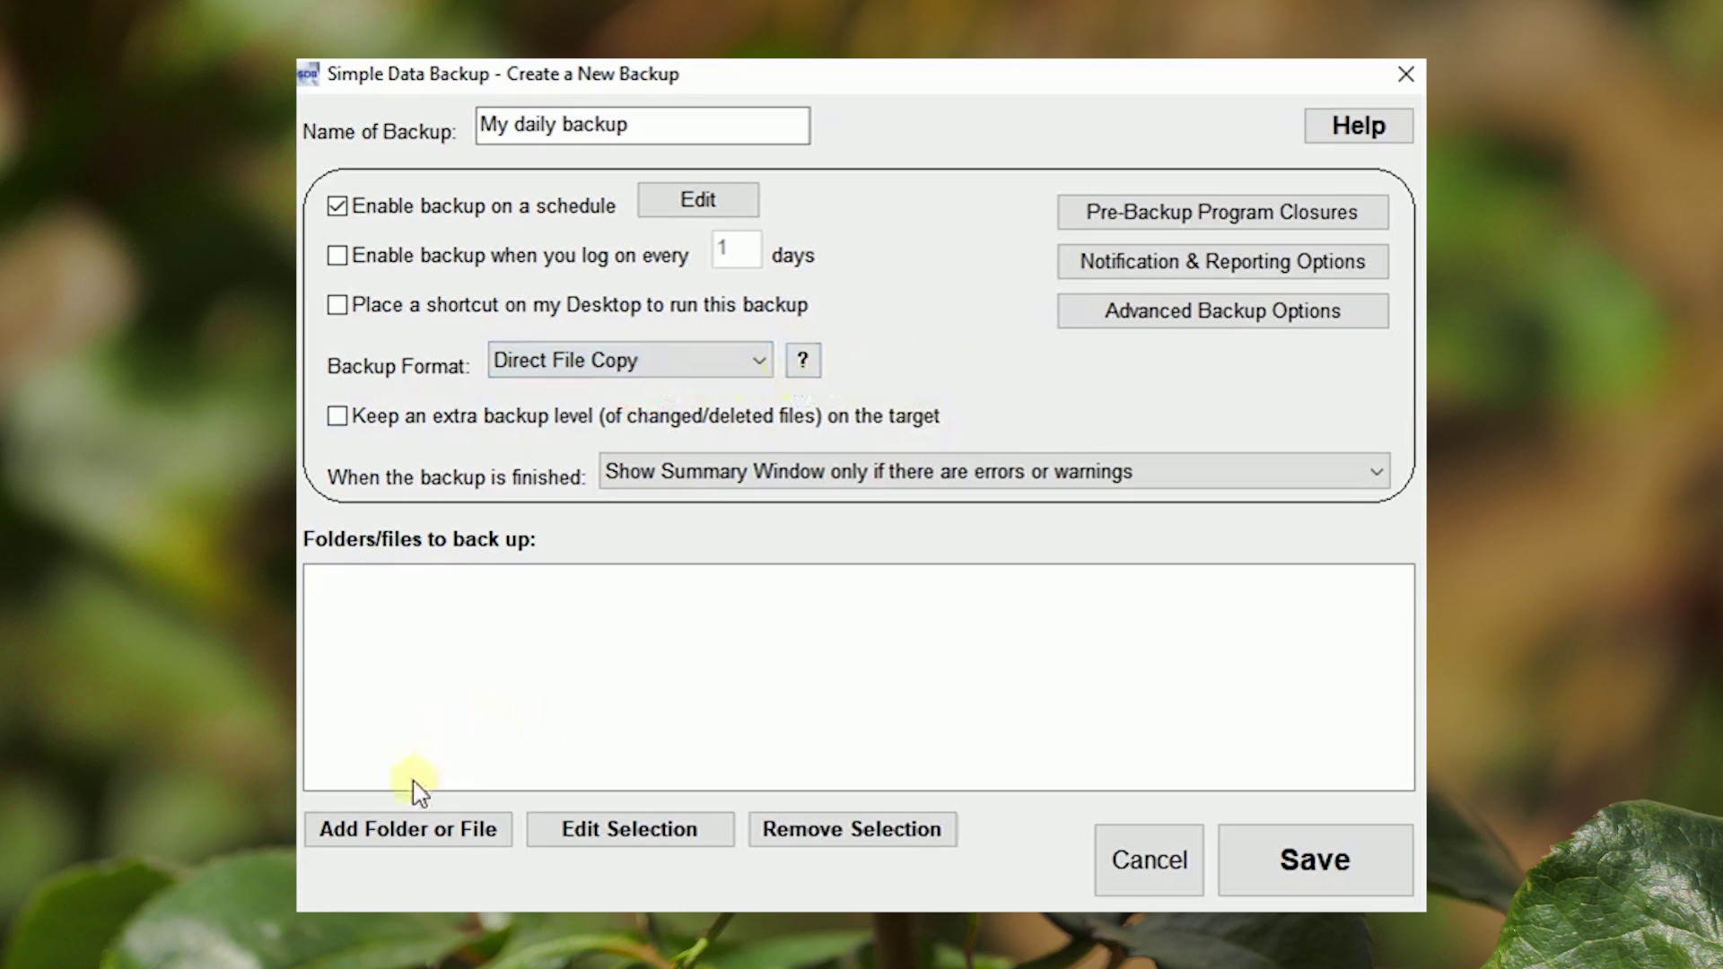
# Add the user's Documents folder, targeting drive F: with the source path duplicated under \!Backups.
pyautogui.click(414, 829)
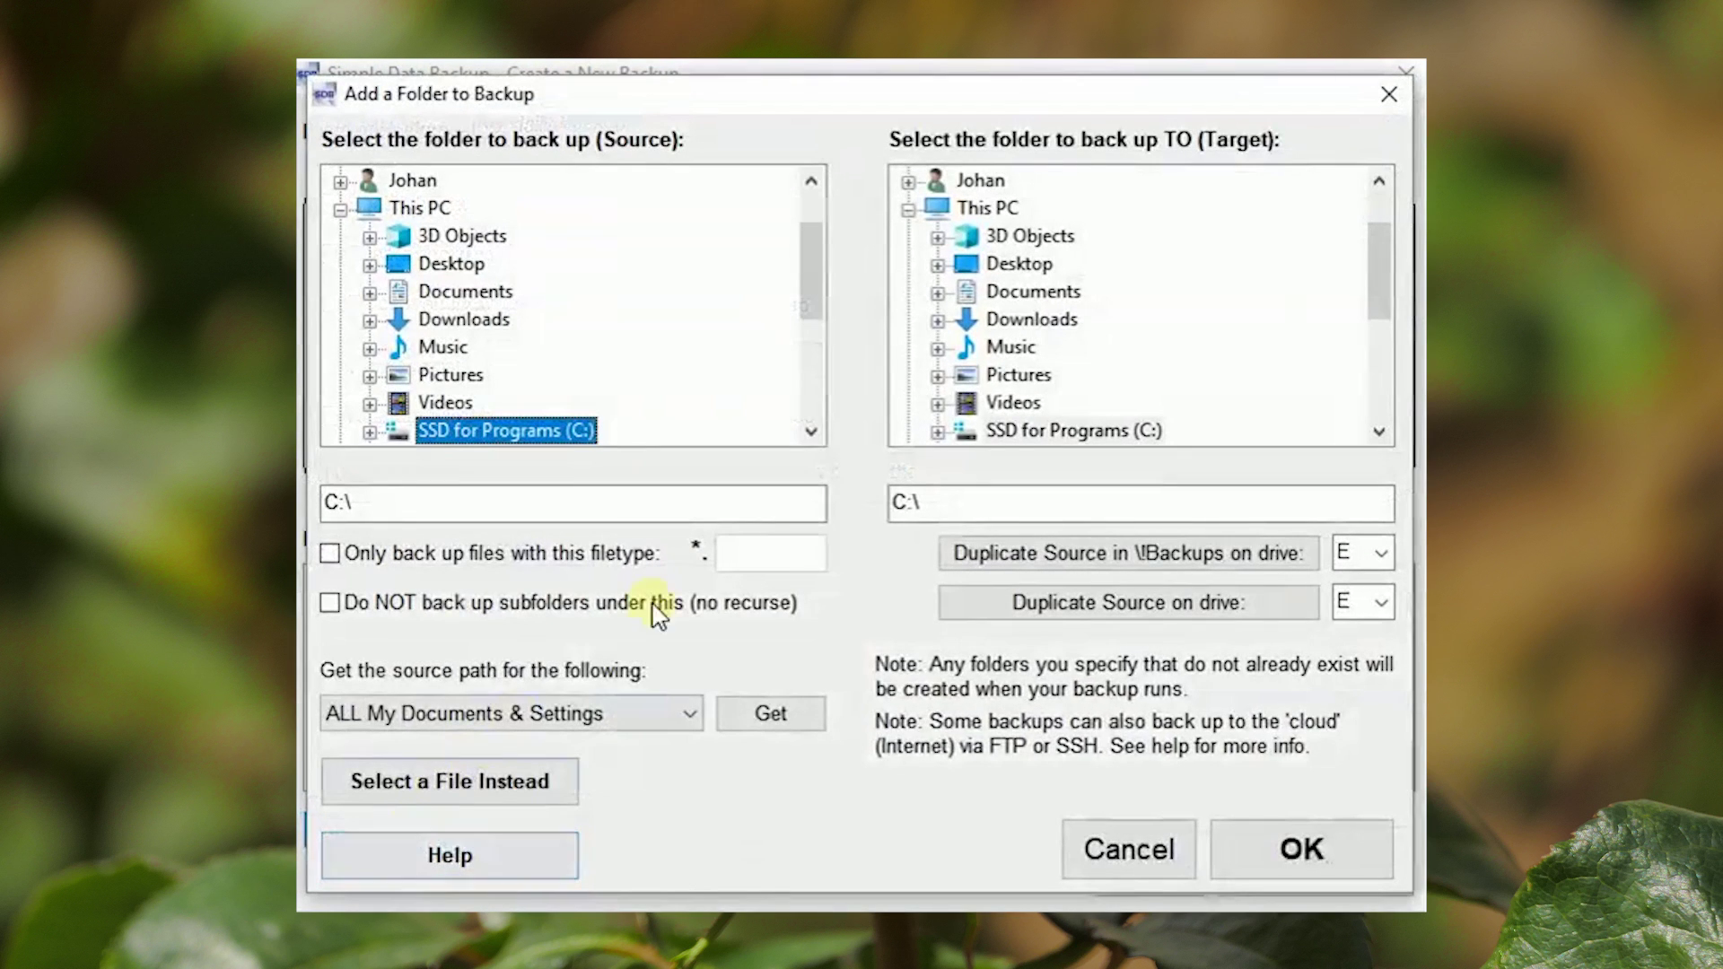
pyautogui.moveTo(811, 283); pyautogui.dragTo(802, 339)
pyautogui.click(369, 264)
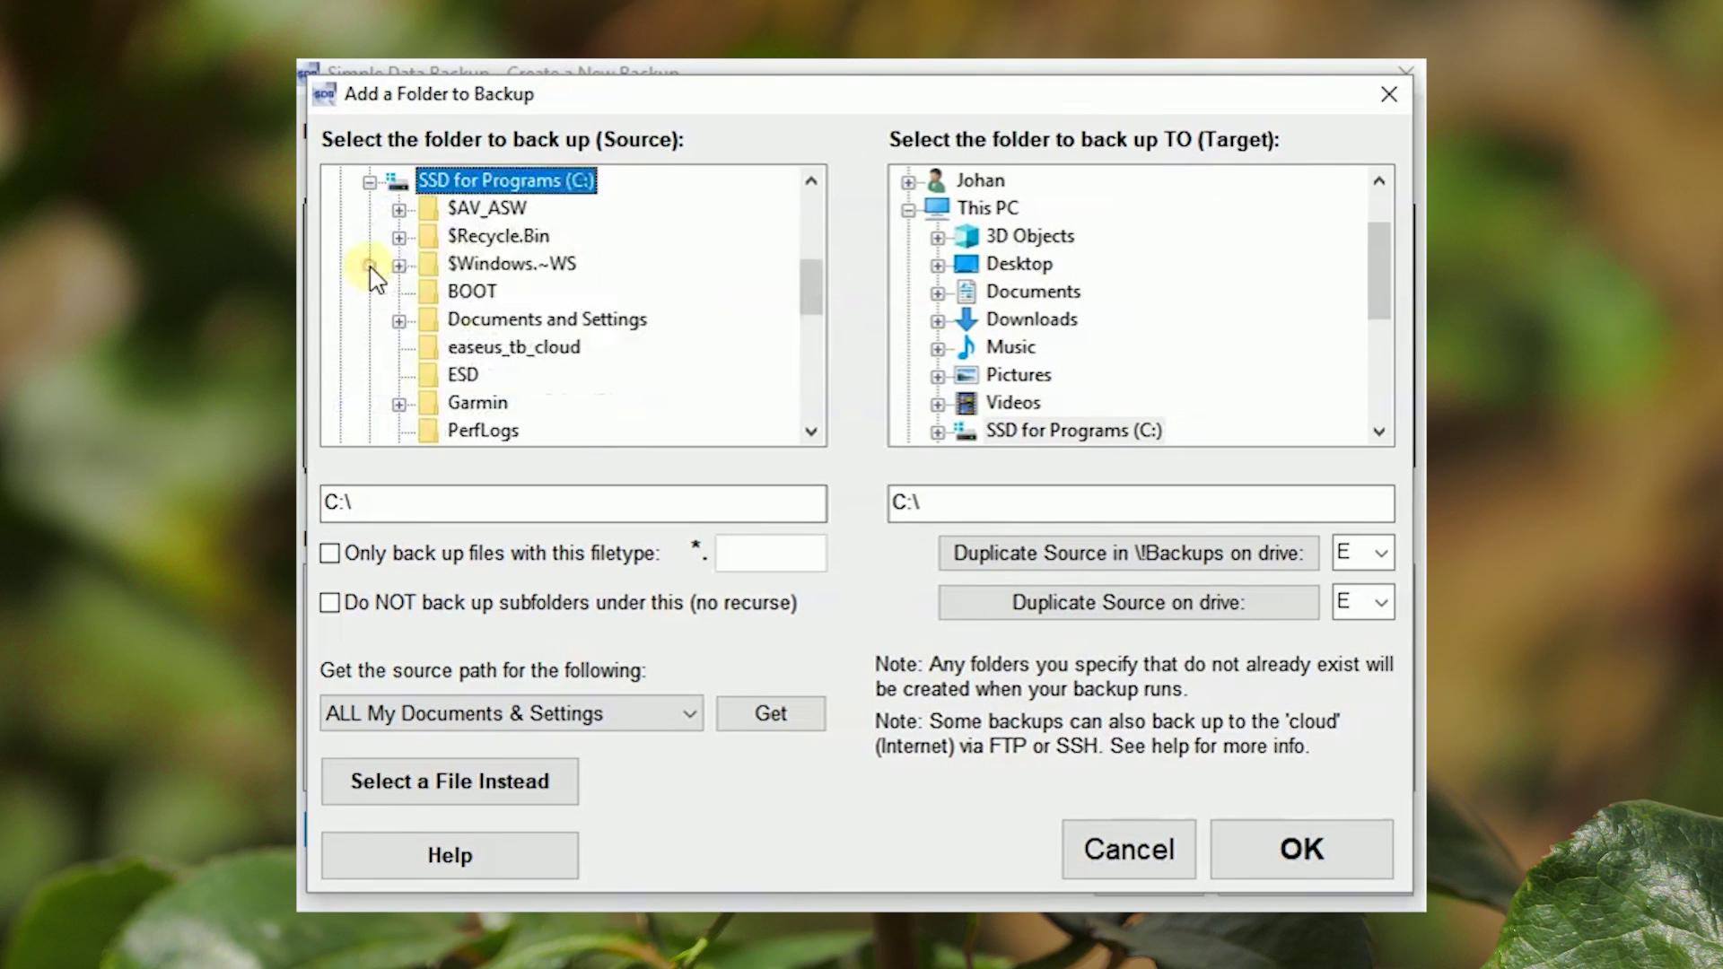
pyautogui.moveTo(815, 280); pyautogui.dragTo(802, 338)
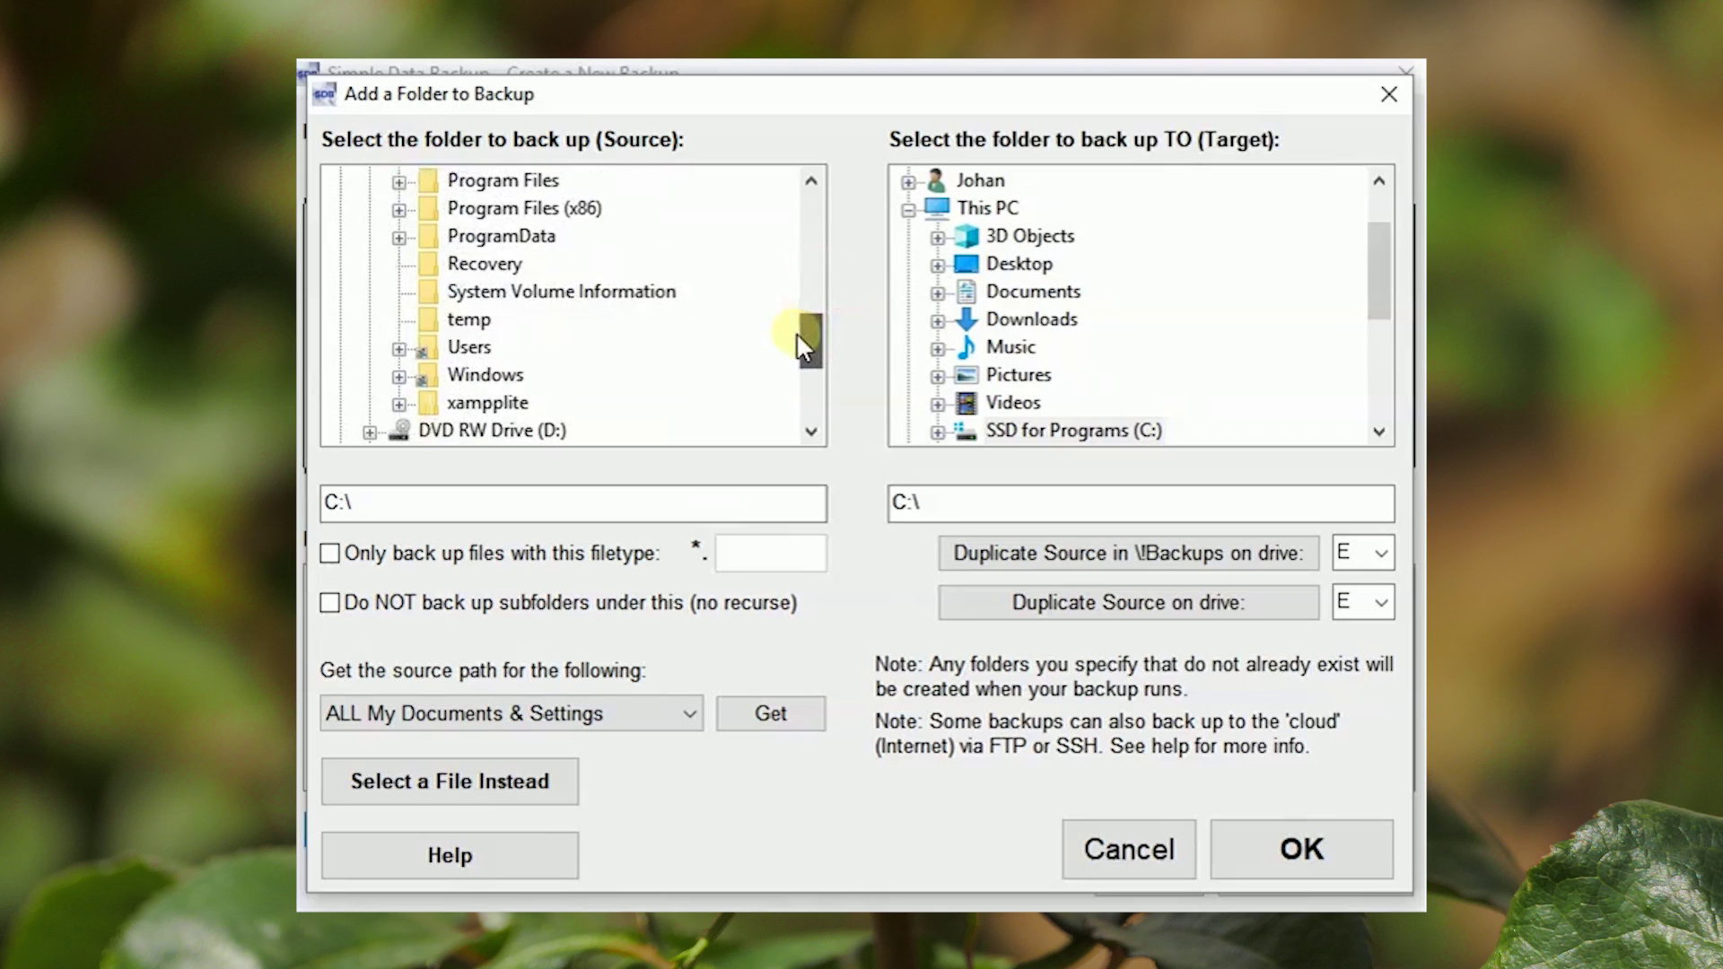
pyautogui.click(399, 347)
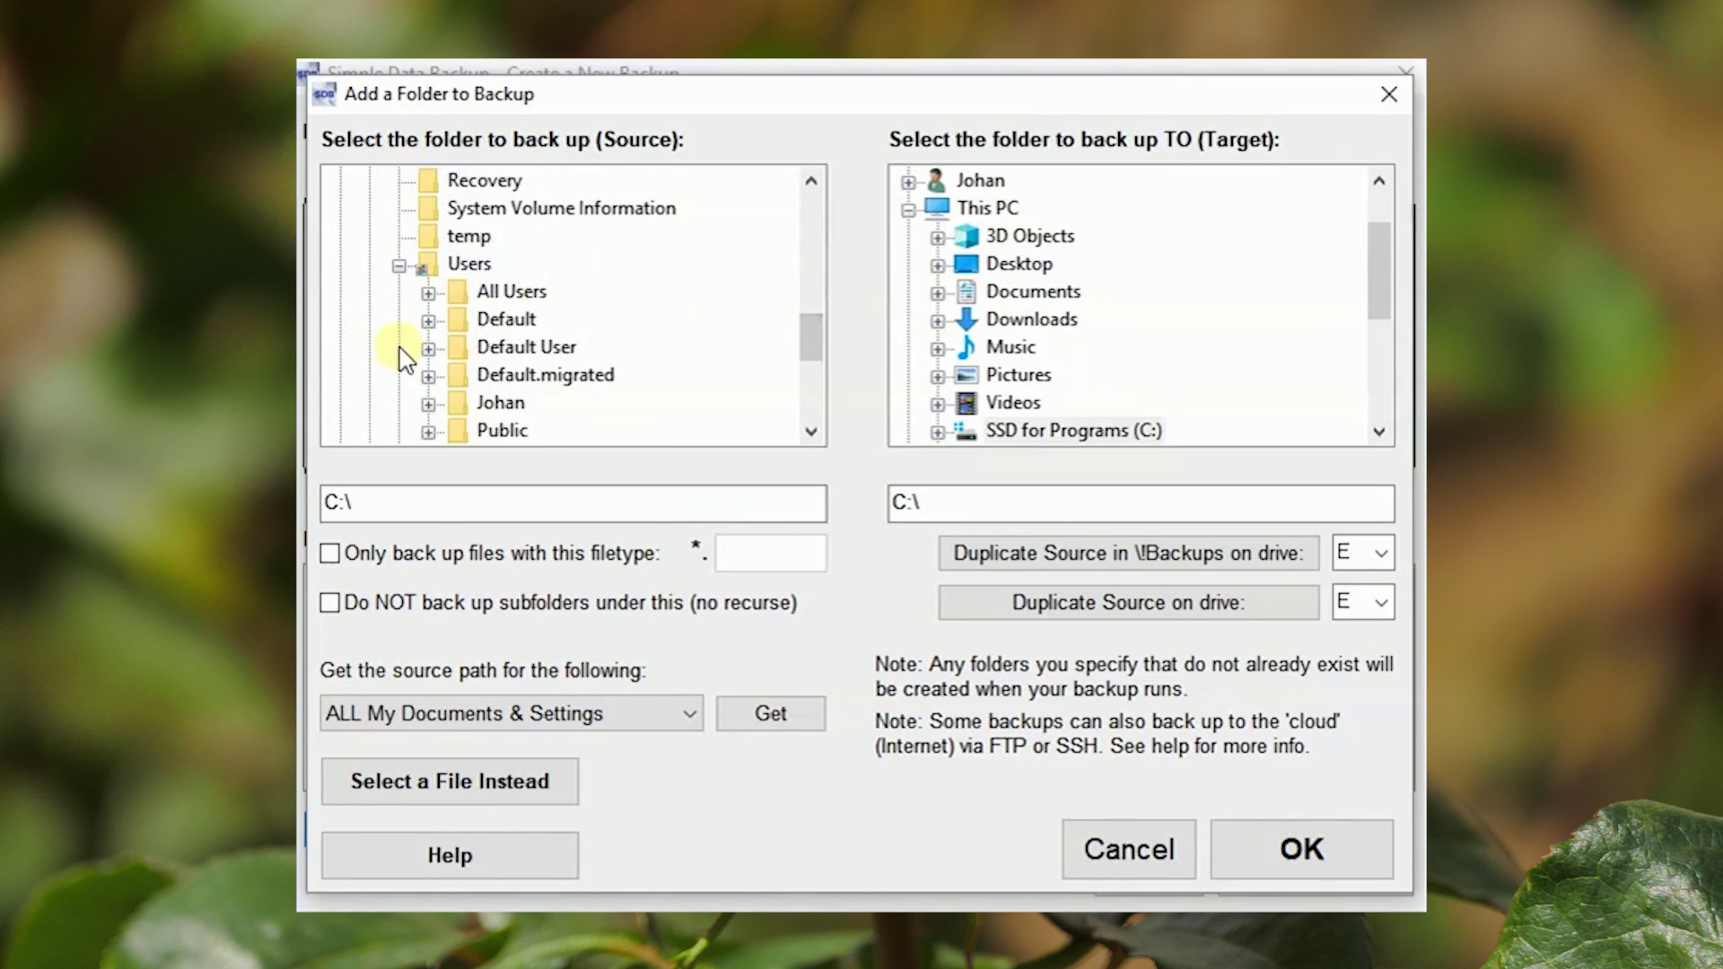
pyautogui.click(428, 403)
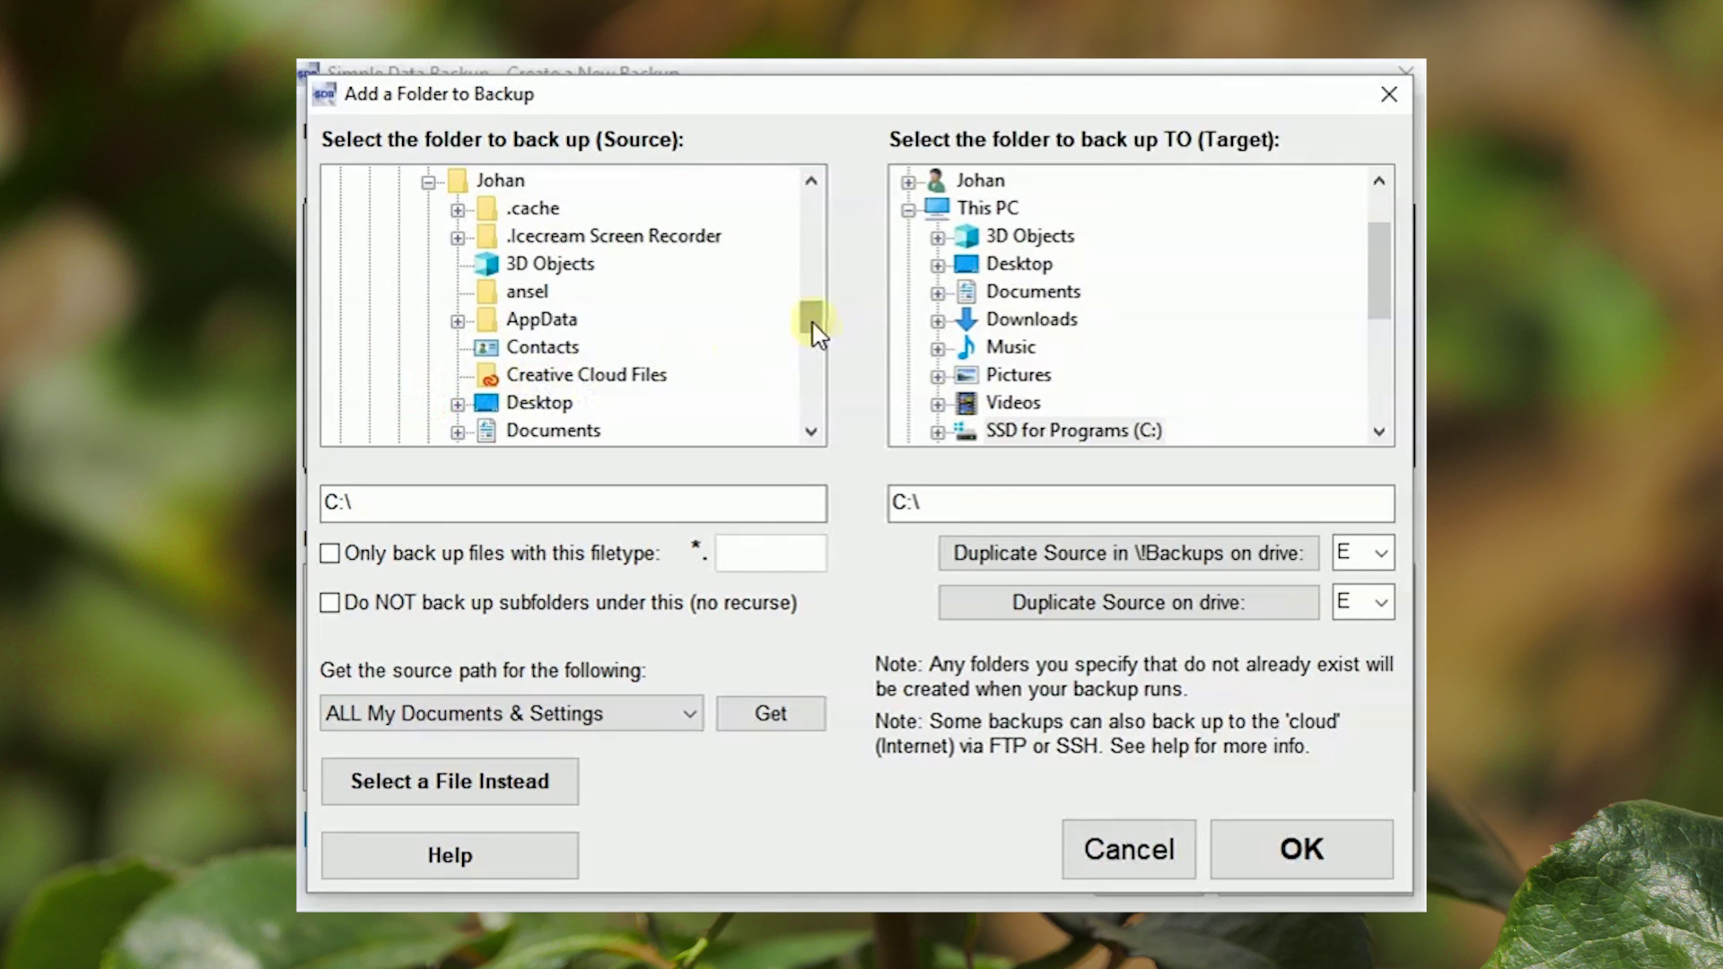
pyautogui.moveTo(810, 319); pyautogui.dragTo(804, 323)
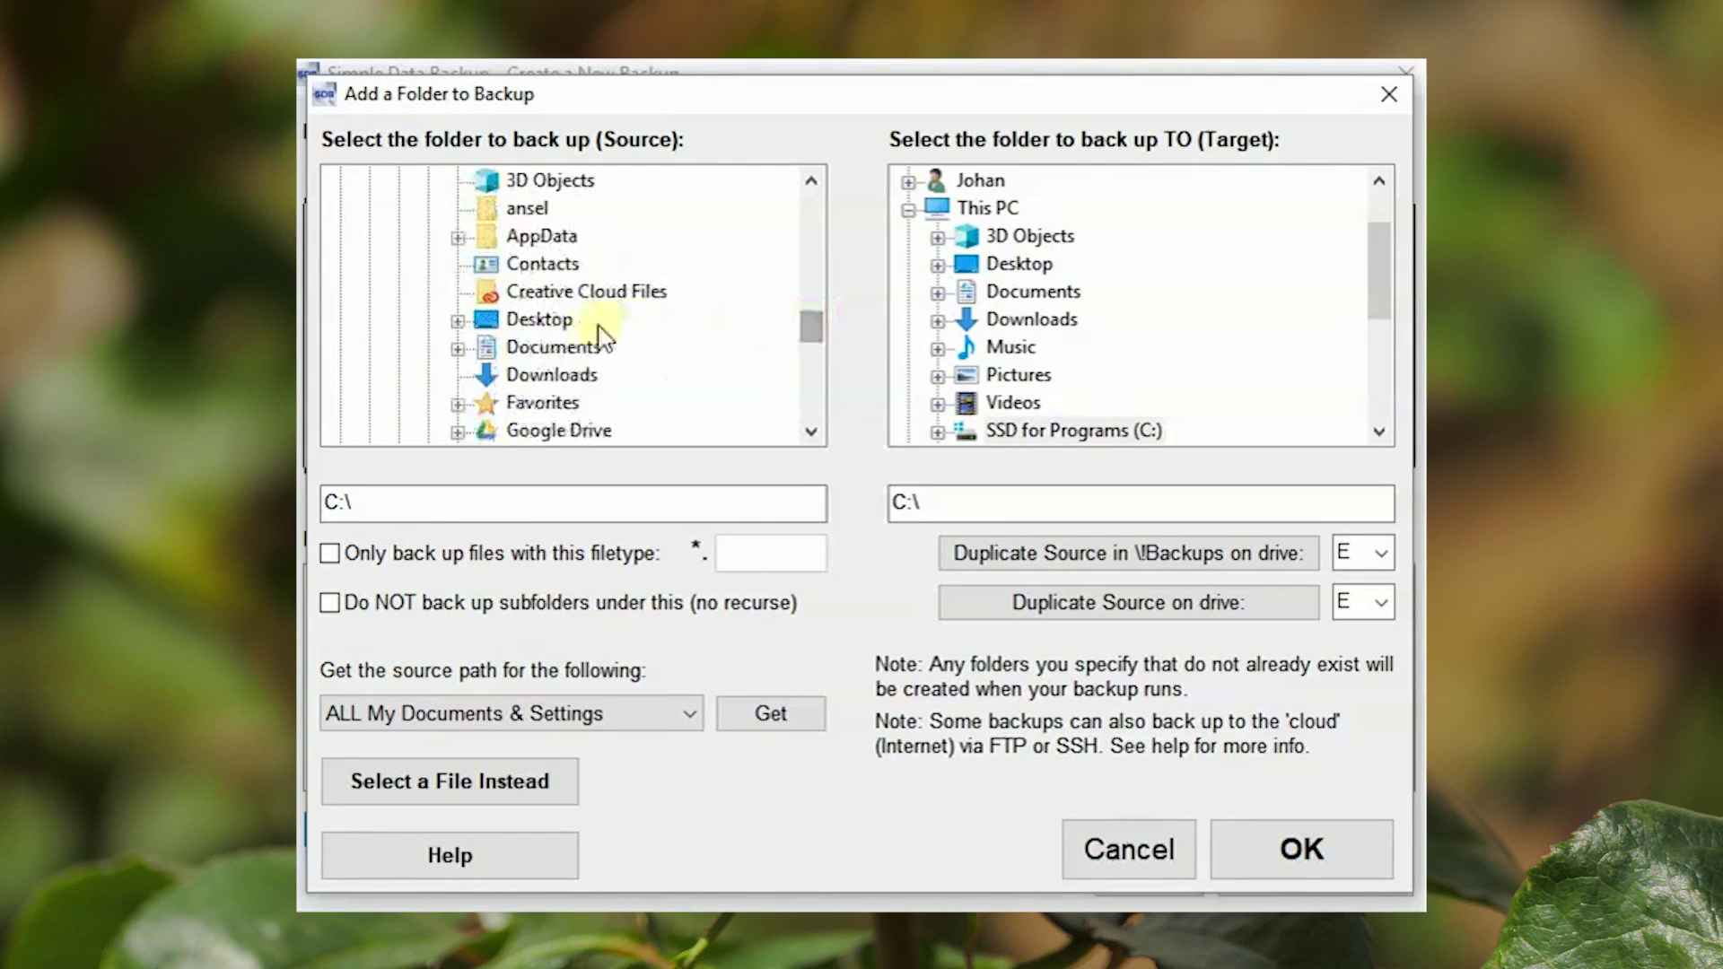
pyautogui.click(549, 345)
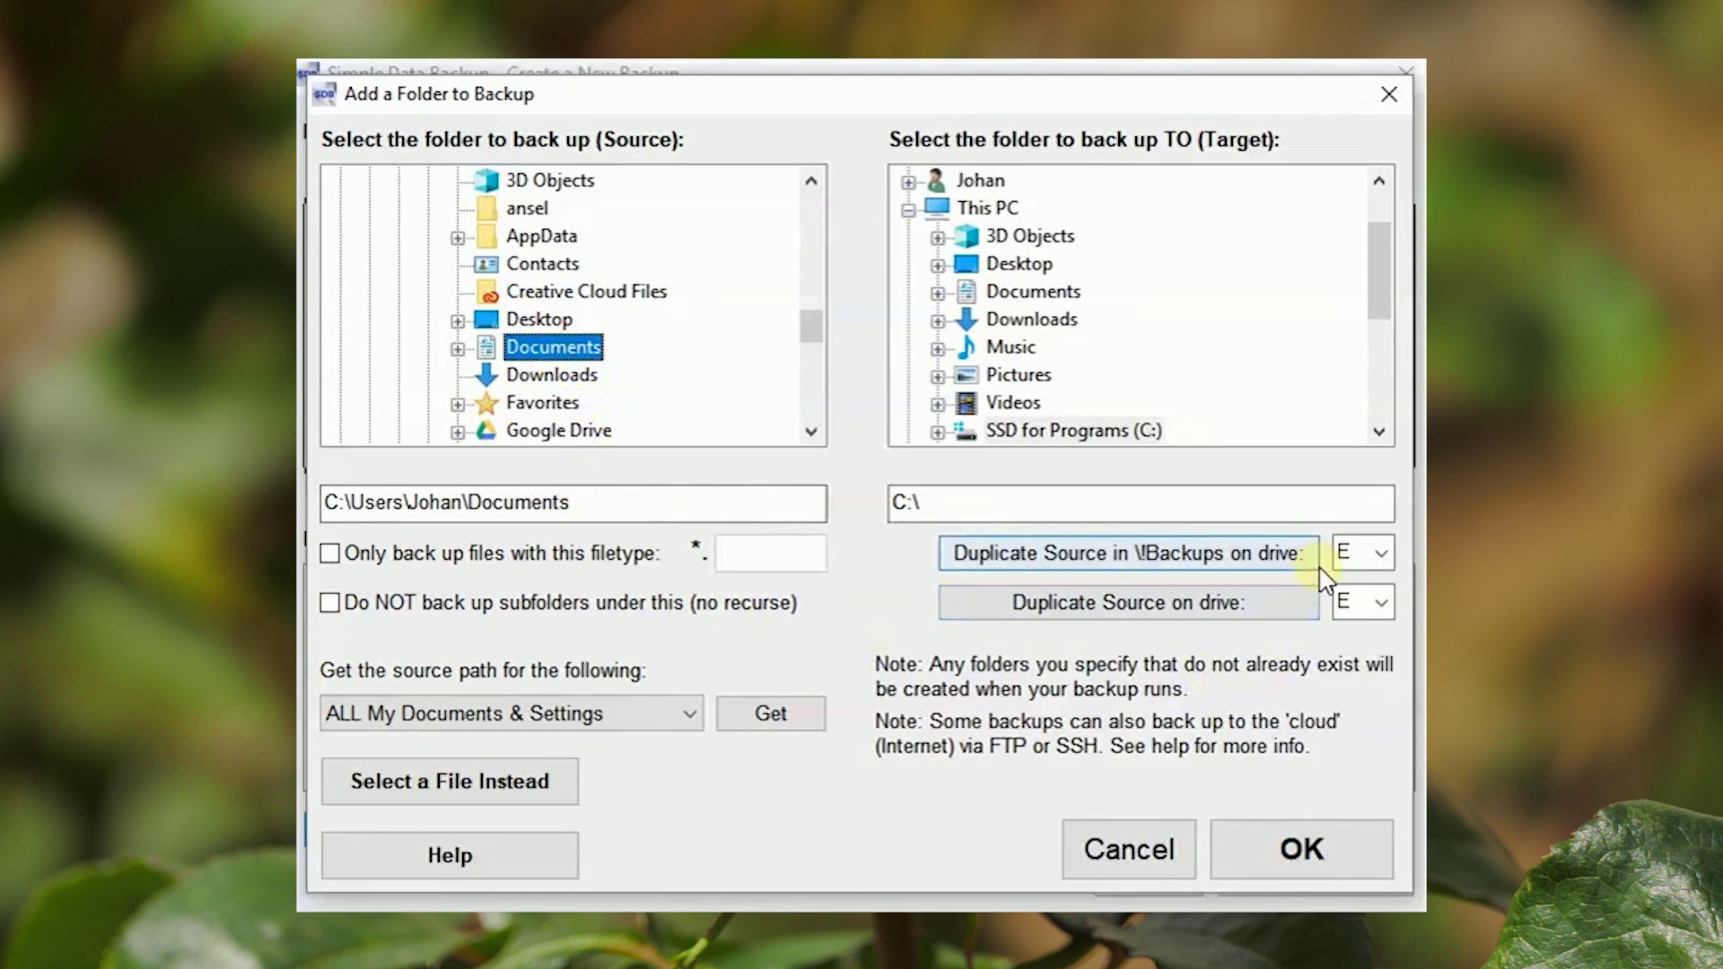
pyautogui.click(1382, 553)
pyautogui.click(1337, 629)
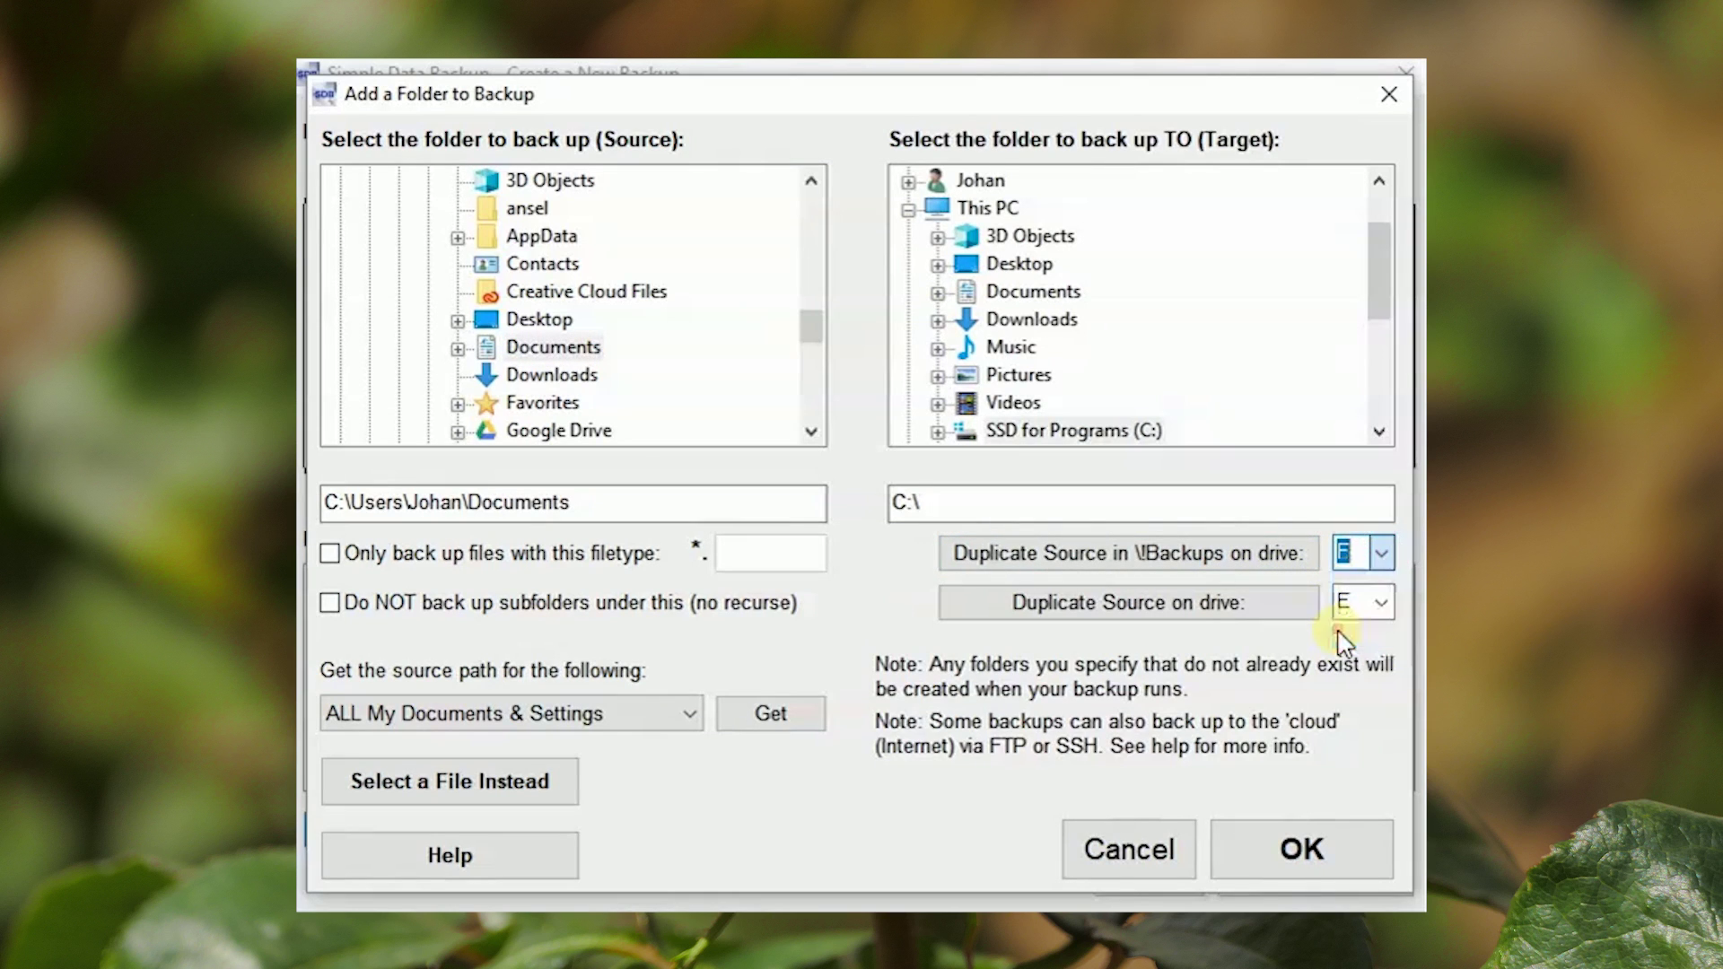
pyautogui.click(1176, 553)
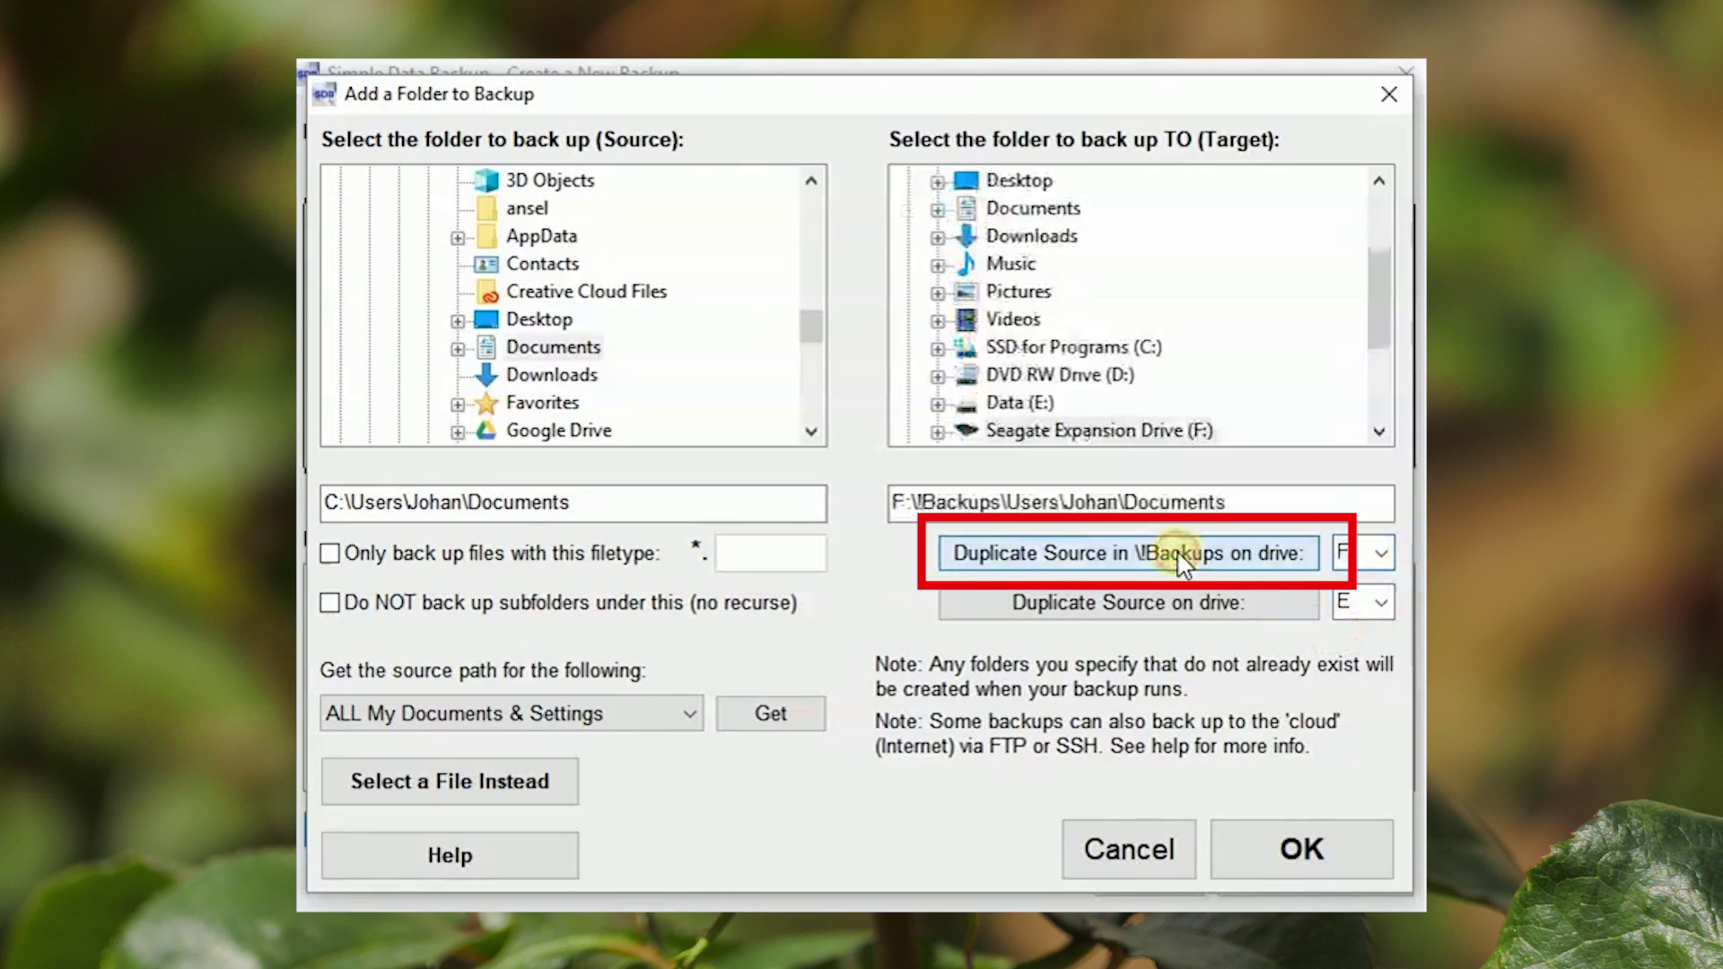
pyautogui.click(1300, 852)
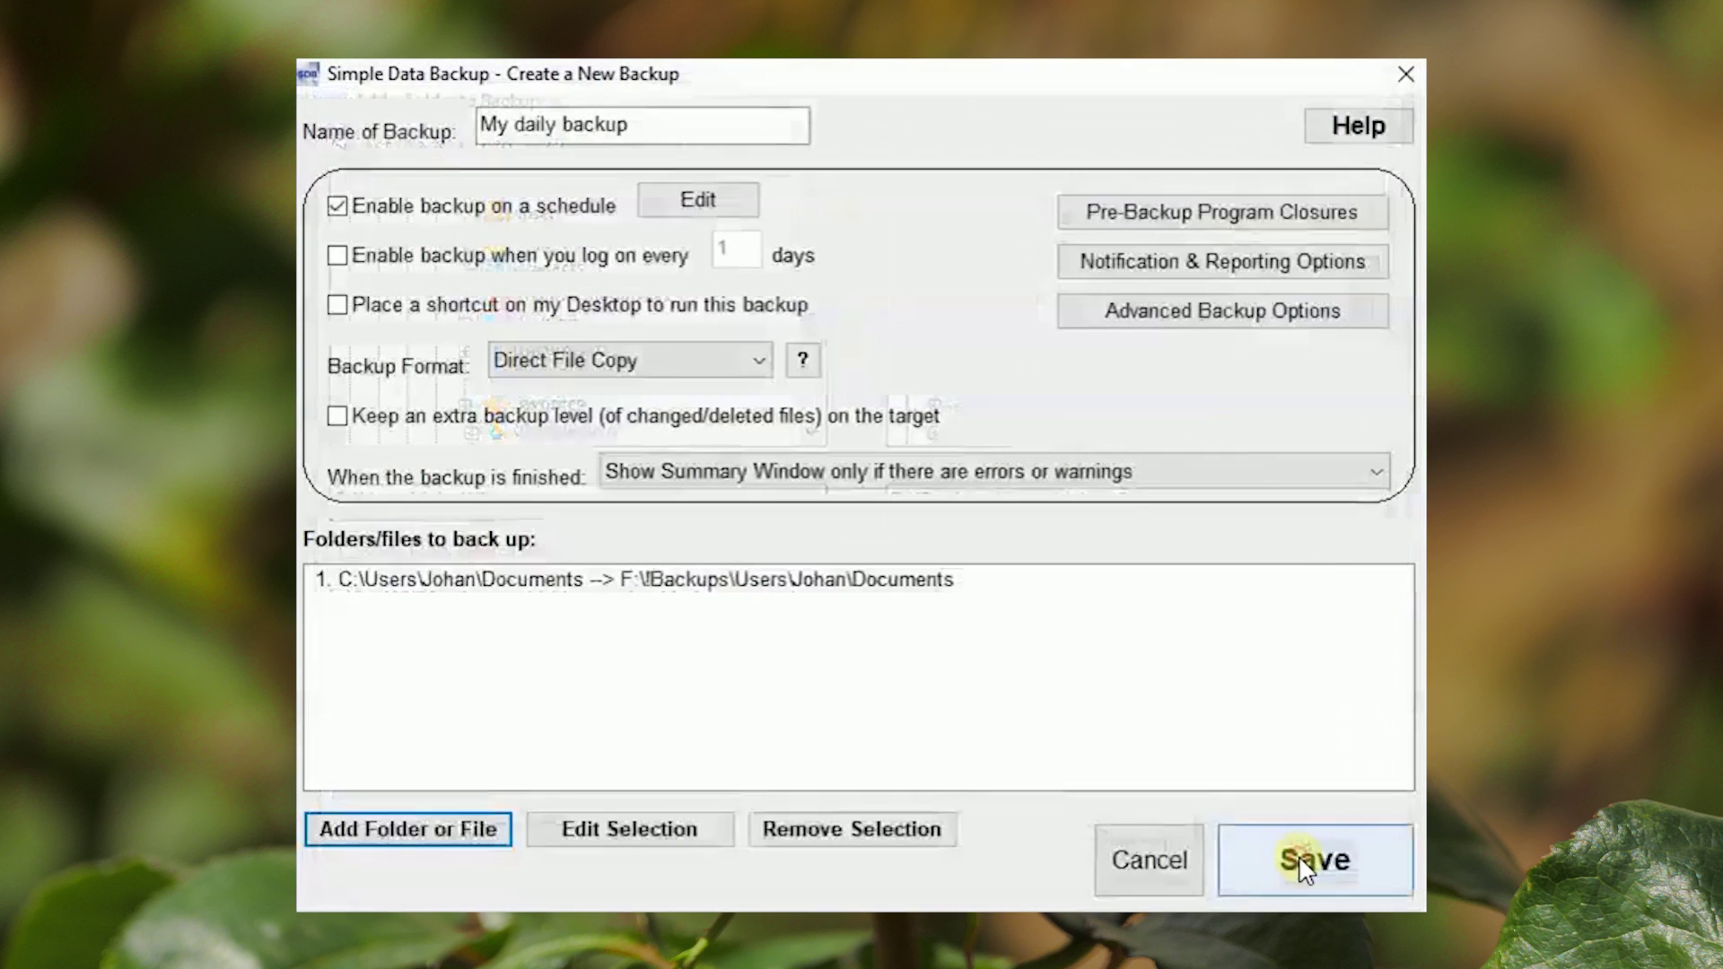
# Add the user's Music folder, targeting drive F: with the source path duplicated under \!Backups.
pyautogui.click(392, 832)
pyautogui.scroll(-2, 817, 287)
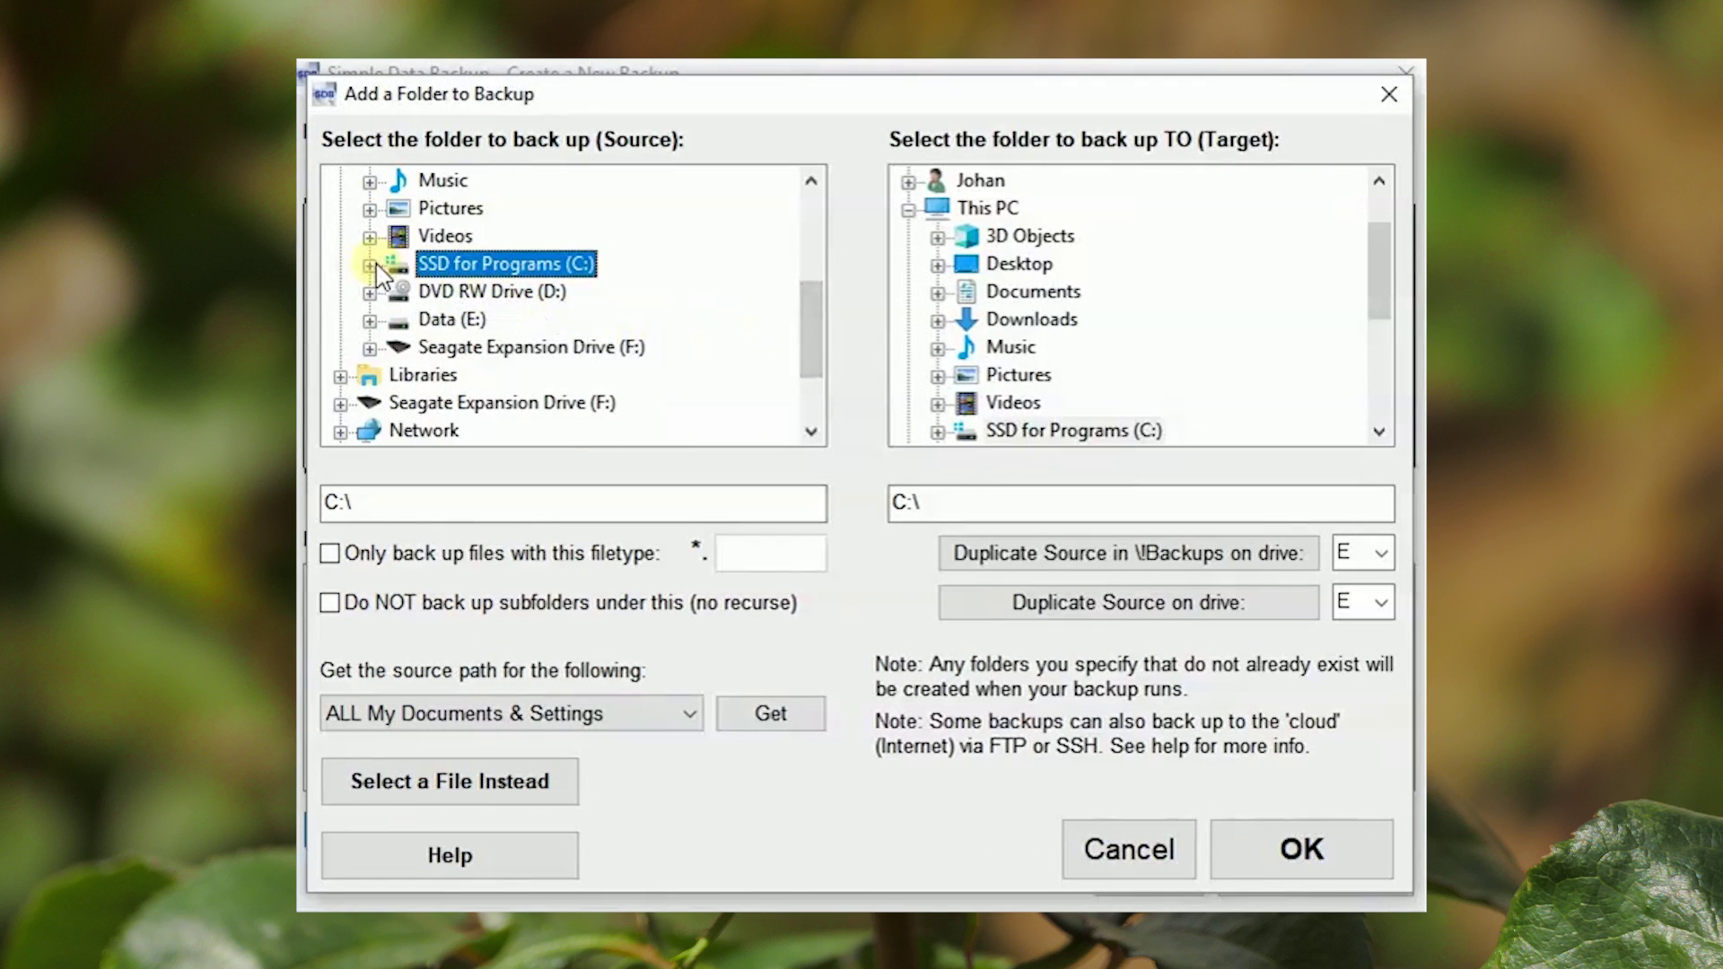
pyautogui.click(368, 266)
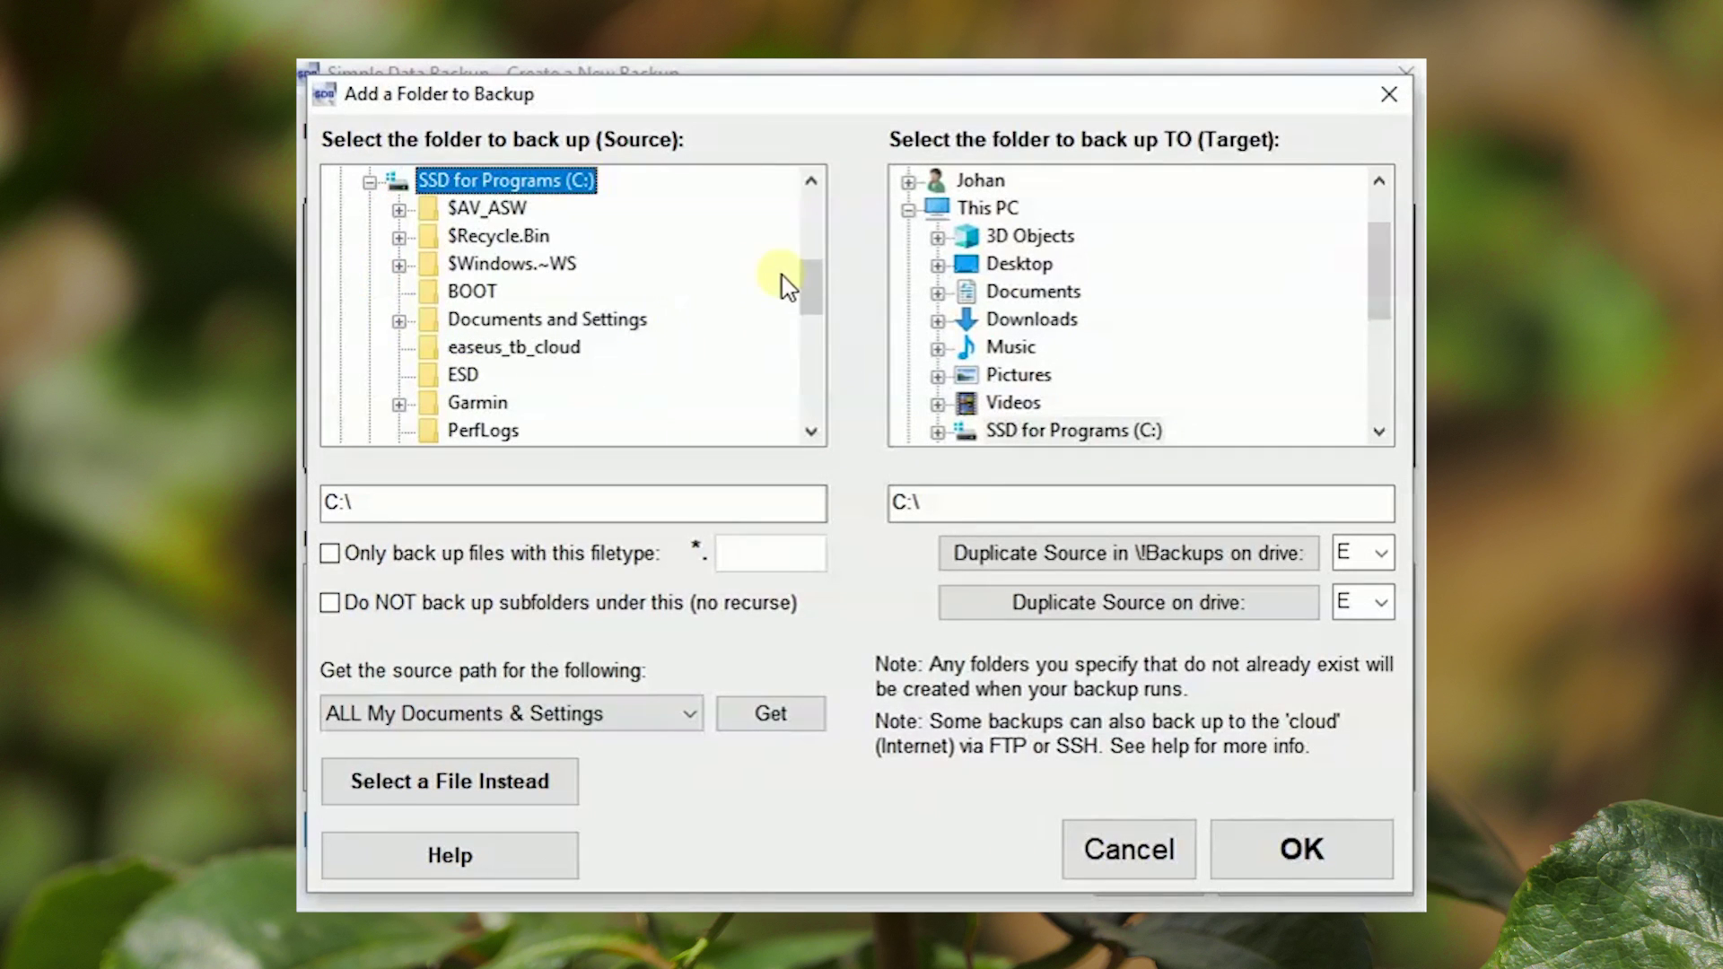
pyautogui.moveTo(812, 278); pyautogui.dragTo(809, 342)
pyautogui.click(398, 294)
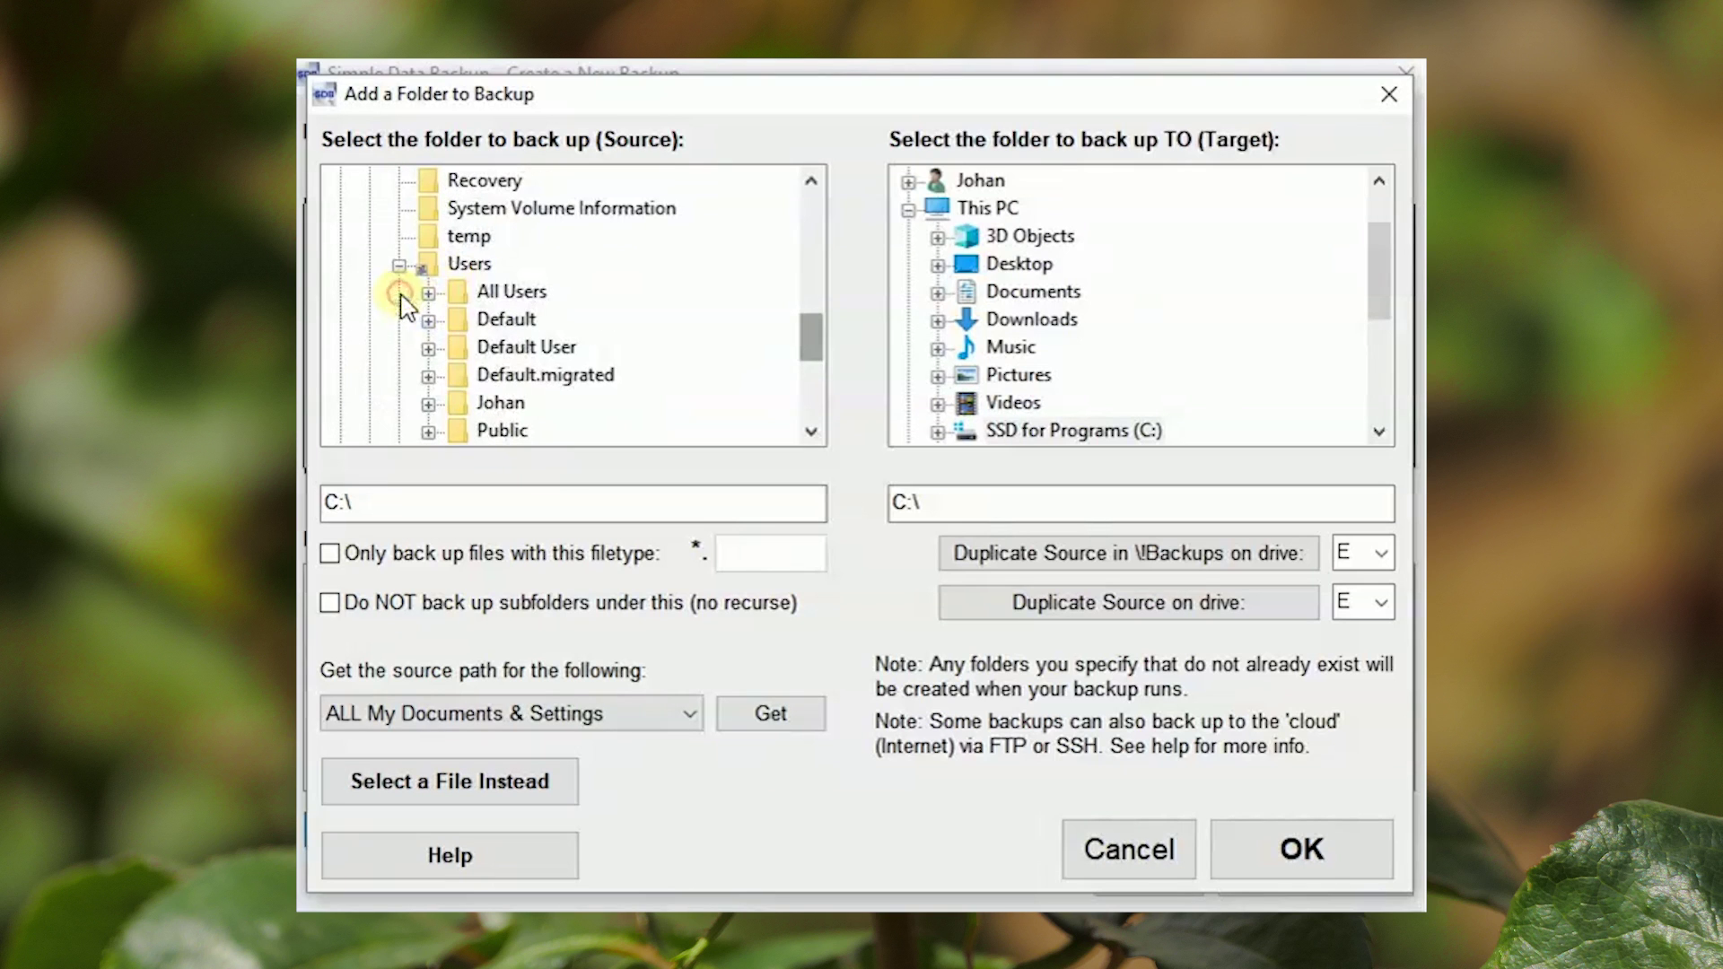
pyautogui.click(429, 406)
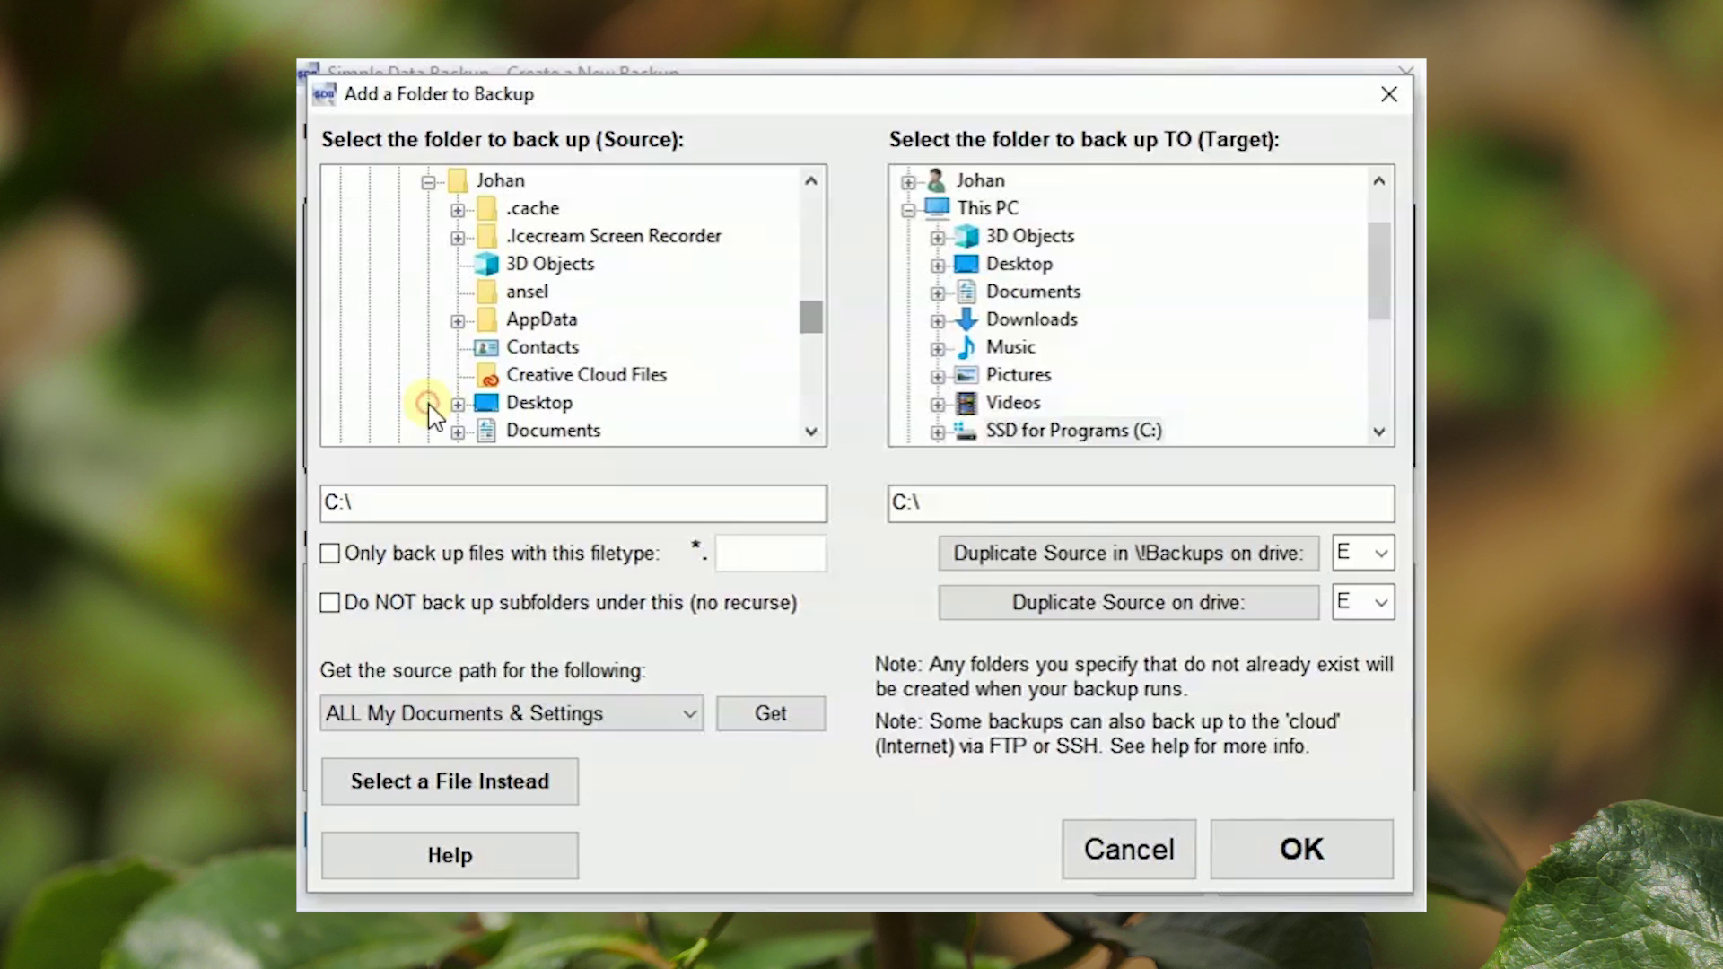
pyautogui.moveTo(816, 321); pyautogui.dragTo(816, 356)
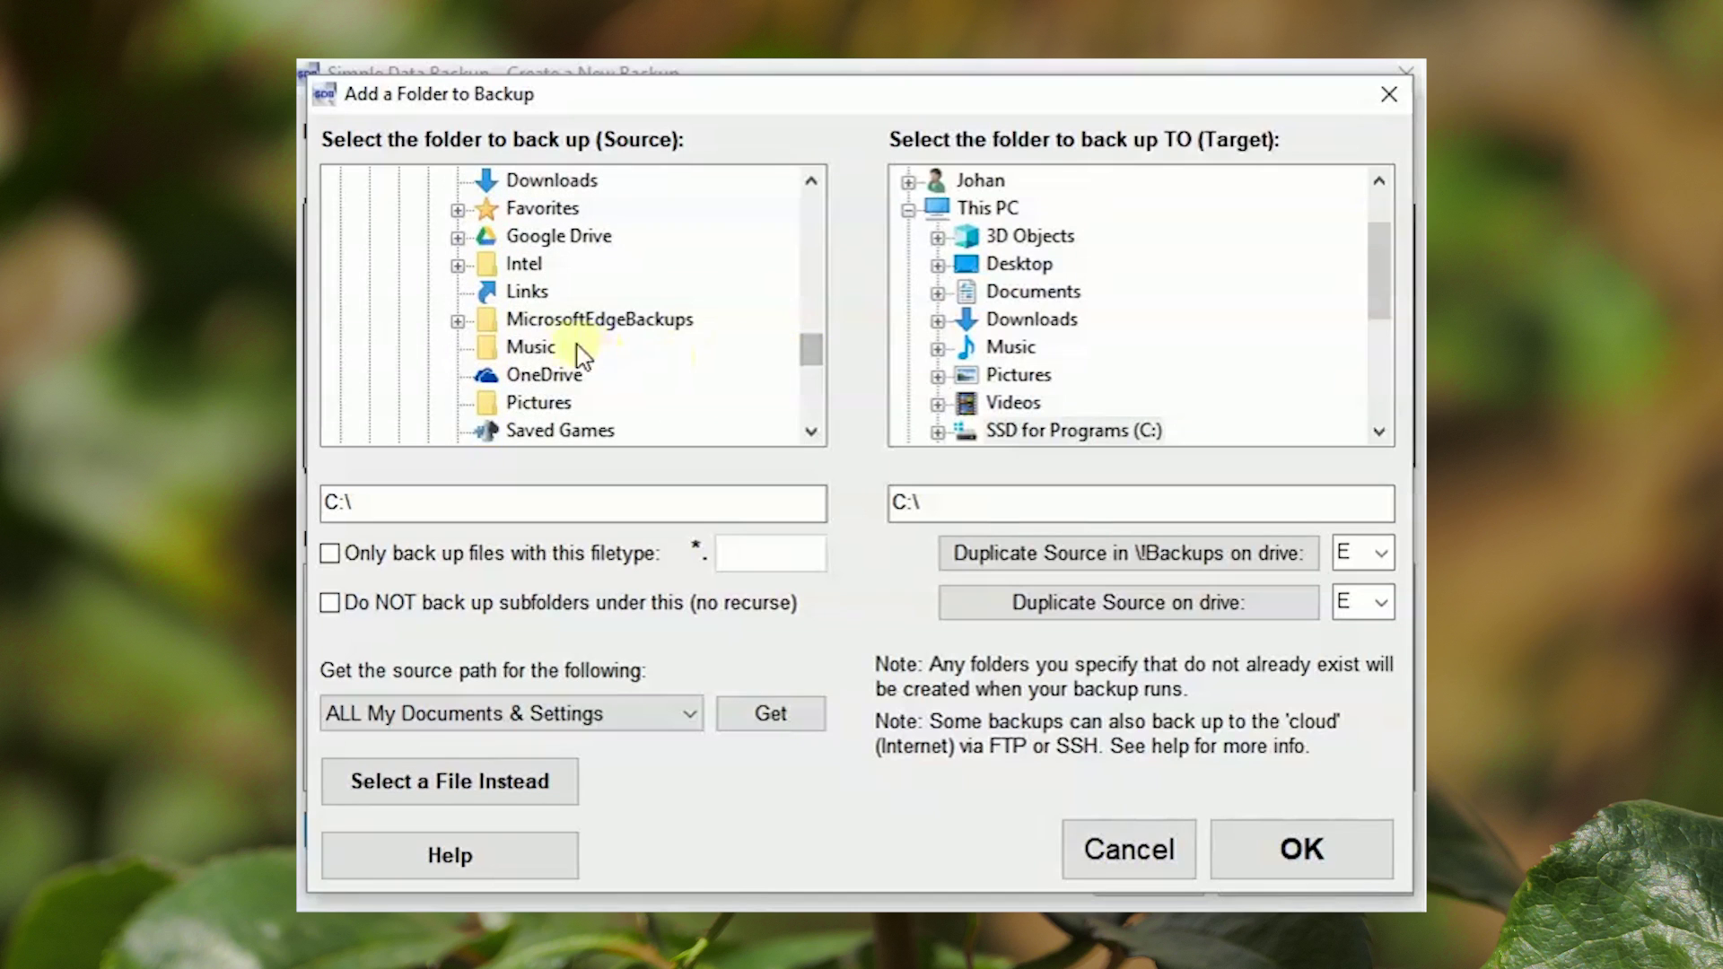
pyautogui.click(531, 348)
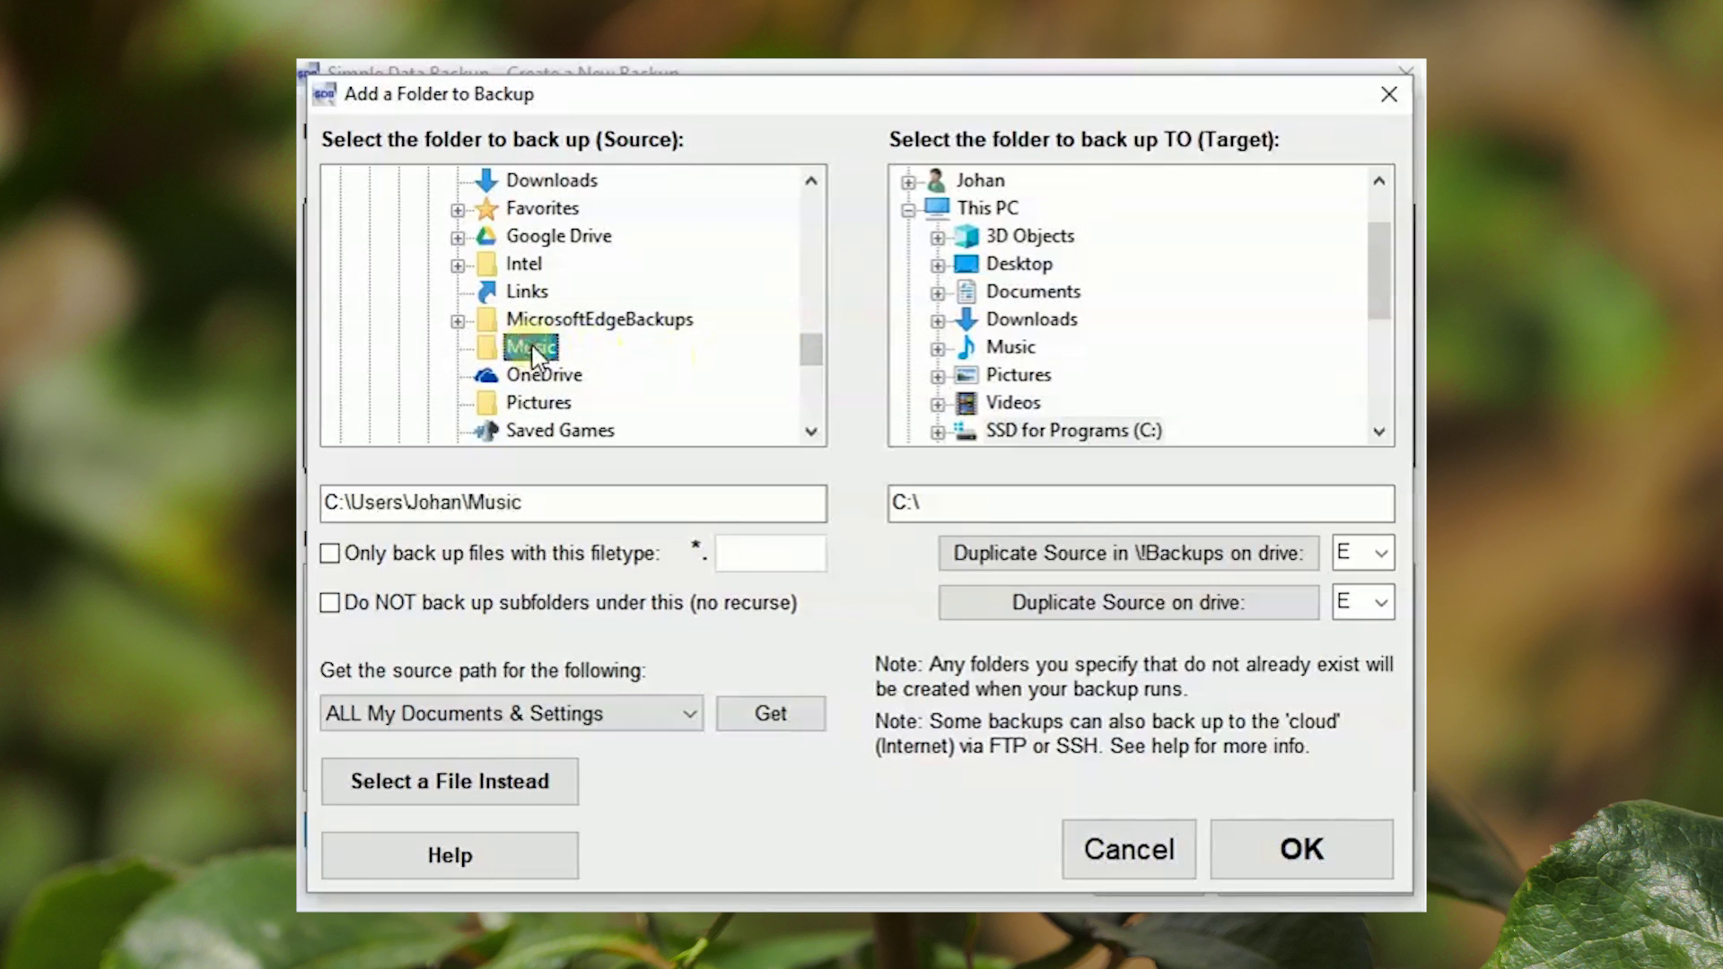
pyautogui.click(1382, 554)
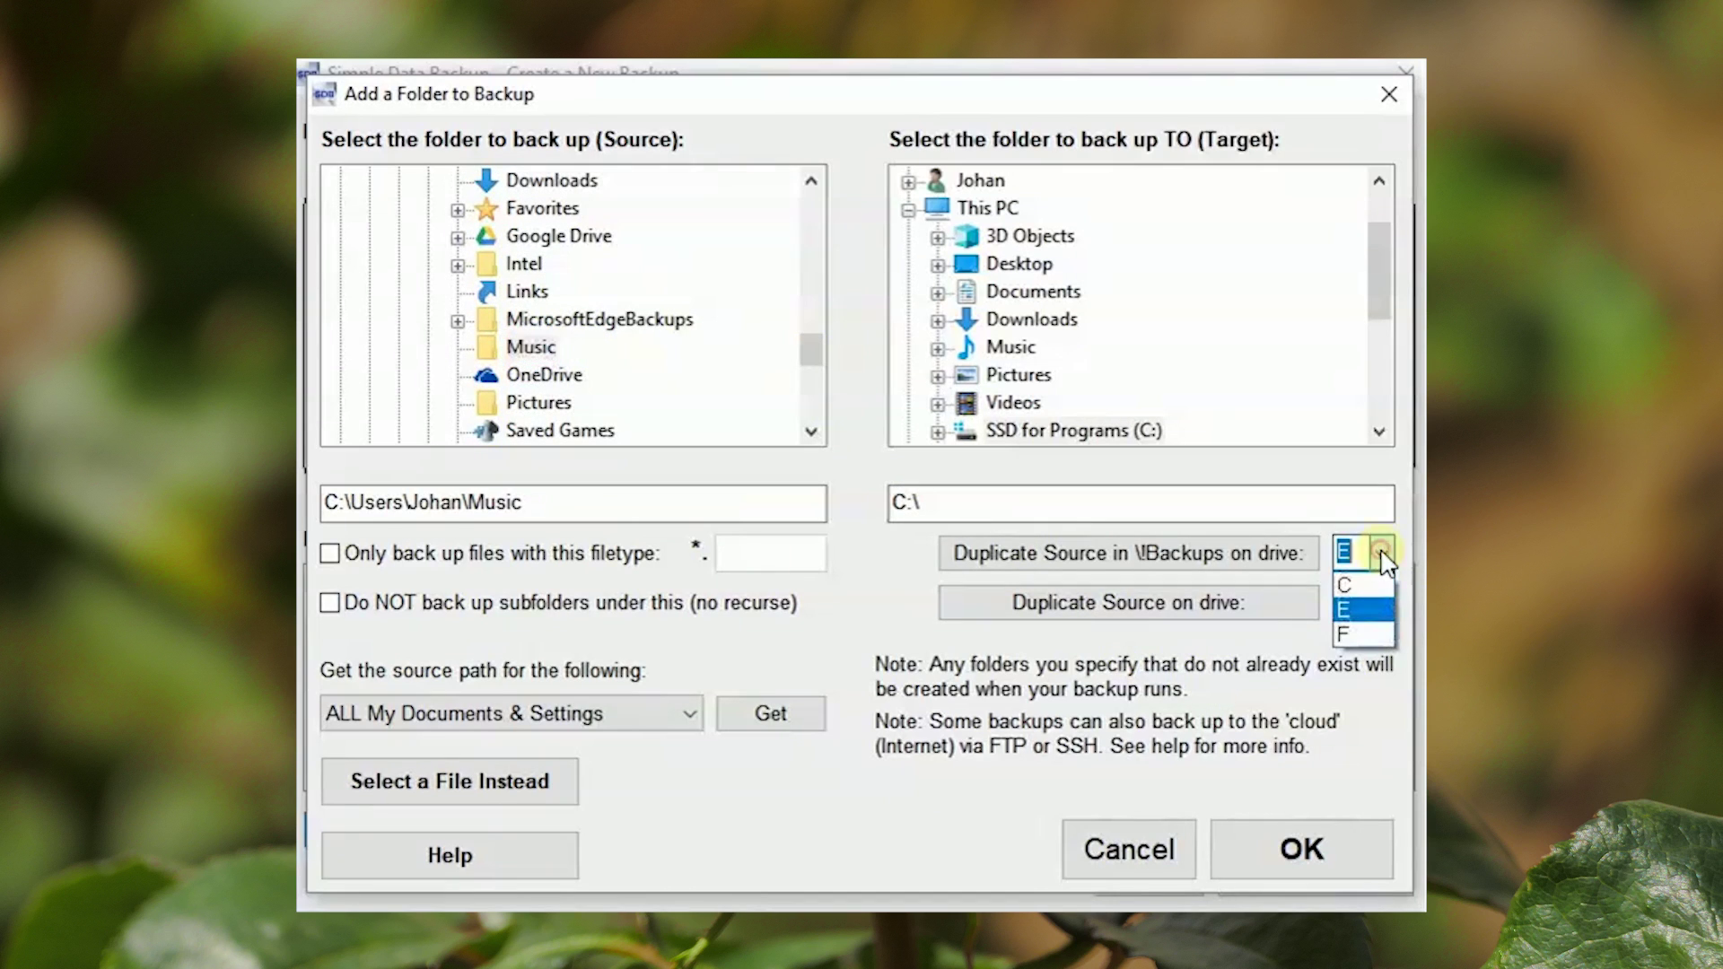
pyautogui.click(1349, 633)
pyautogui.click(1152, 561)
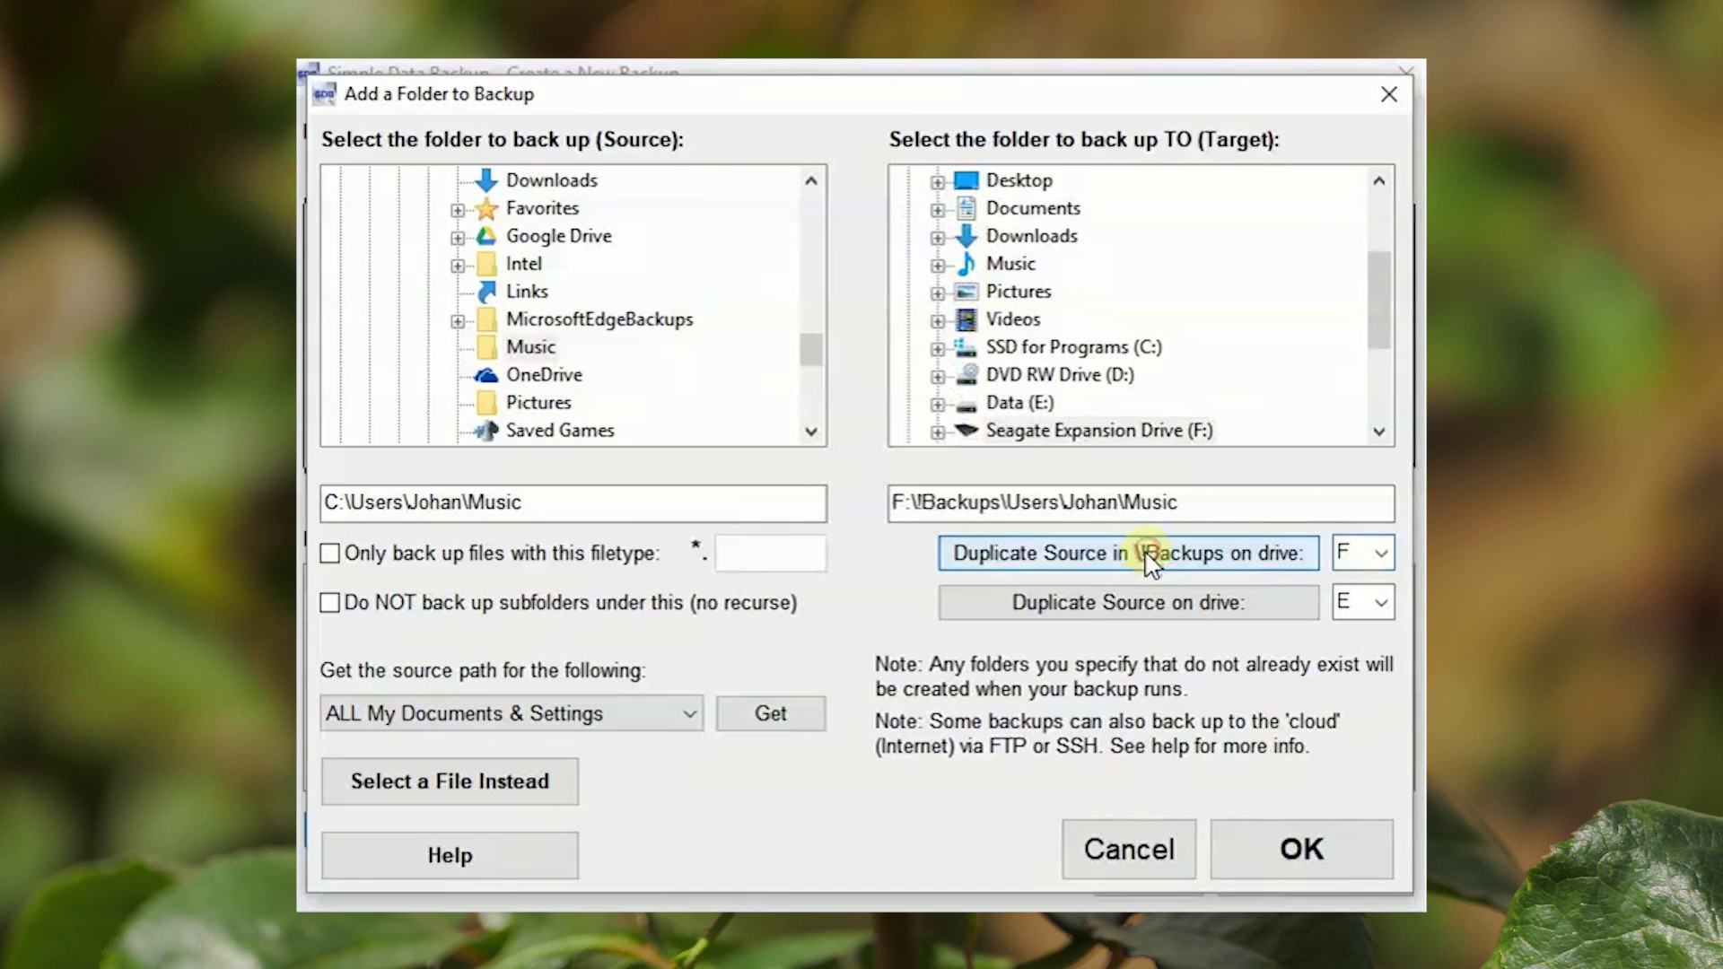
pyautogui.click(1310, 852)
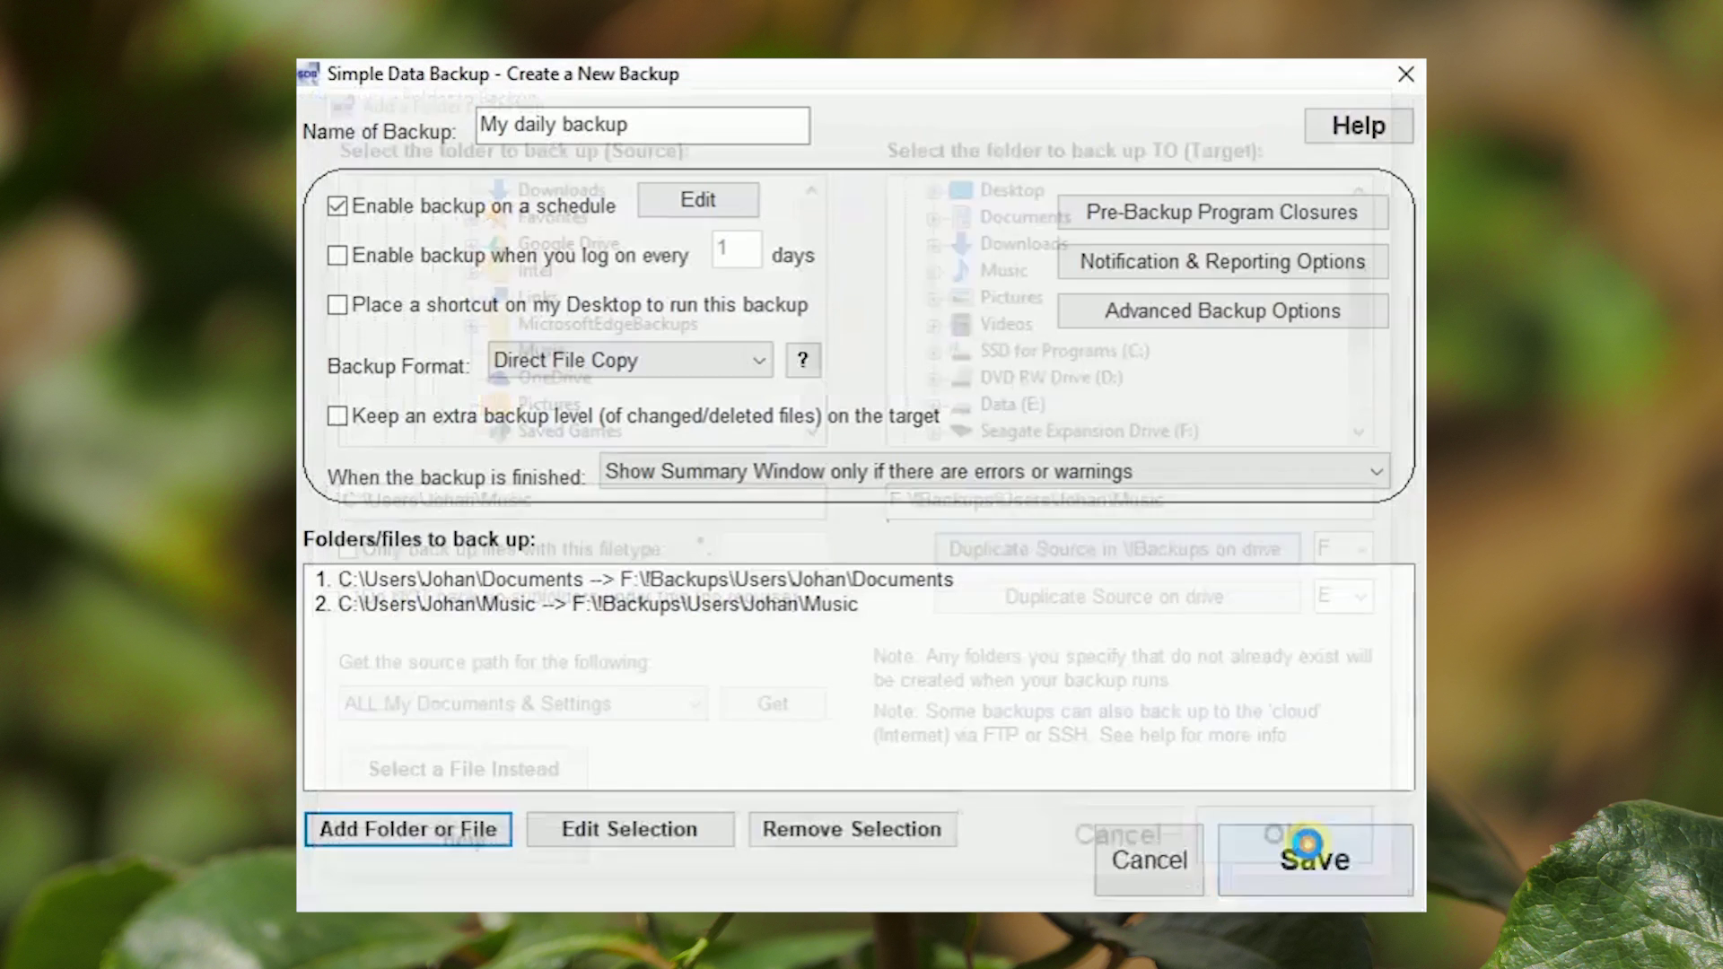
# Add the user's Pictures folder, targeting drive F: with the source path duplicated under \!Backups.
pyautogui.click(408, 830)
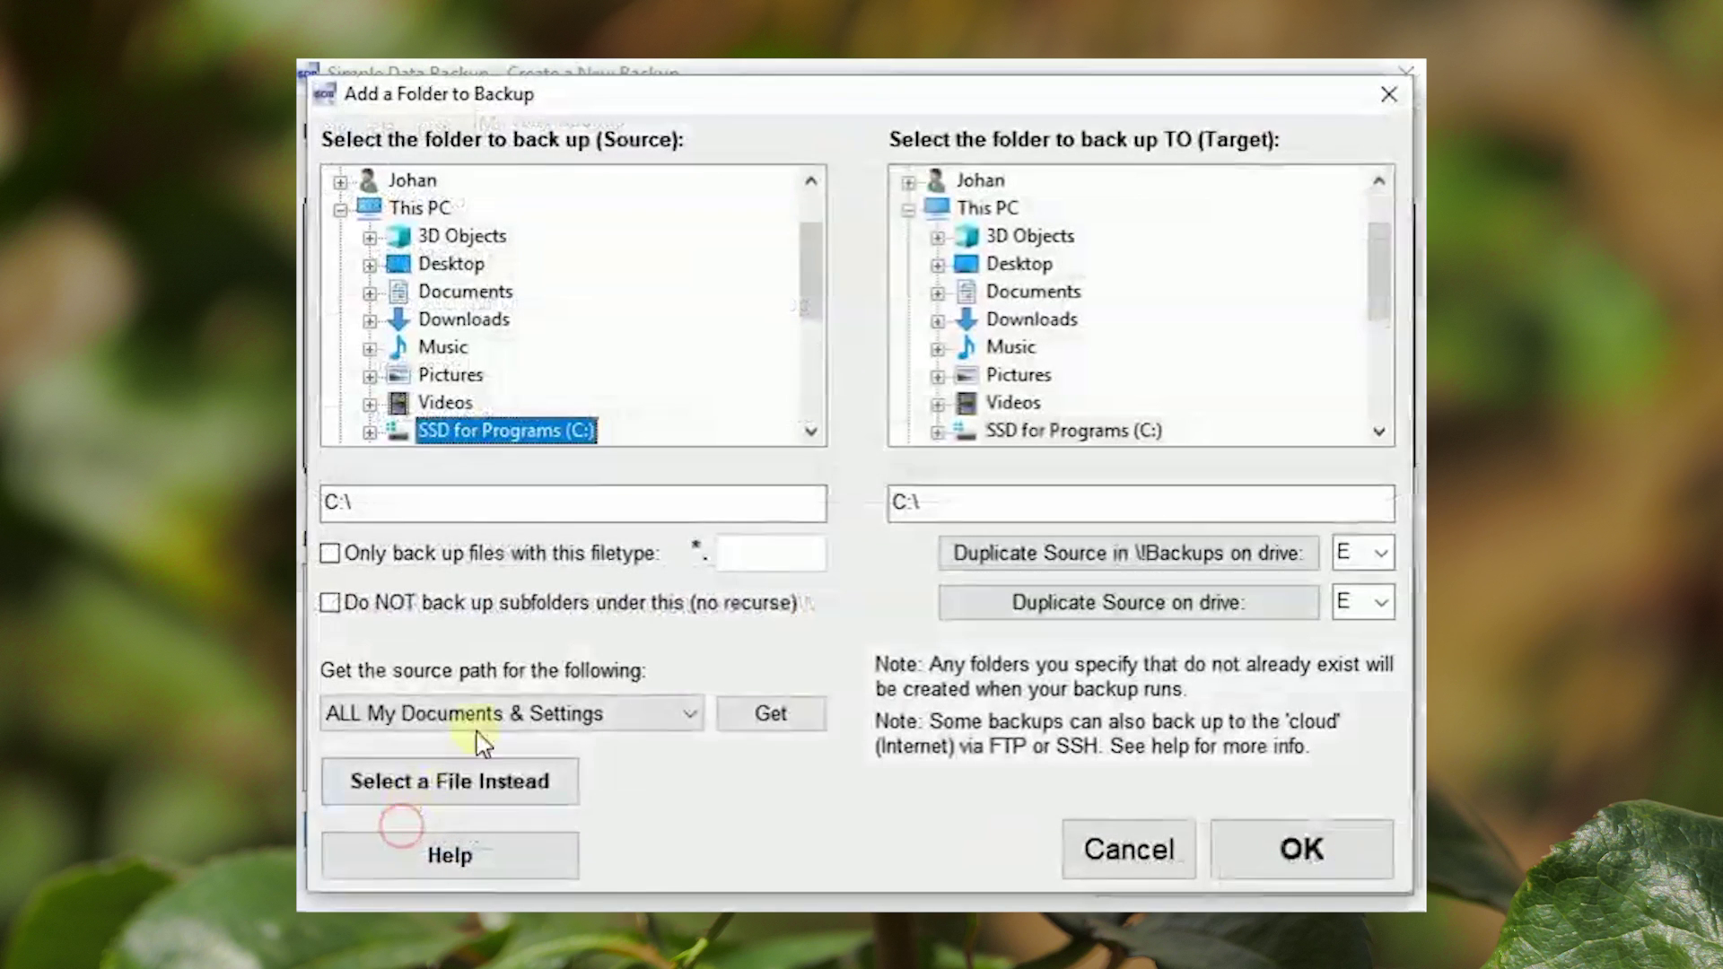
pyautogui.moveTo(817, 265); pyautogui.dragTo(801, 336)
pyautogui.click(369, 208)
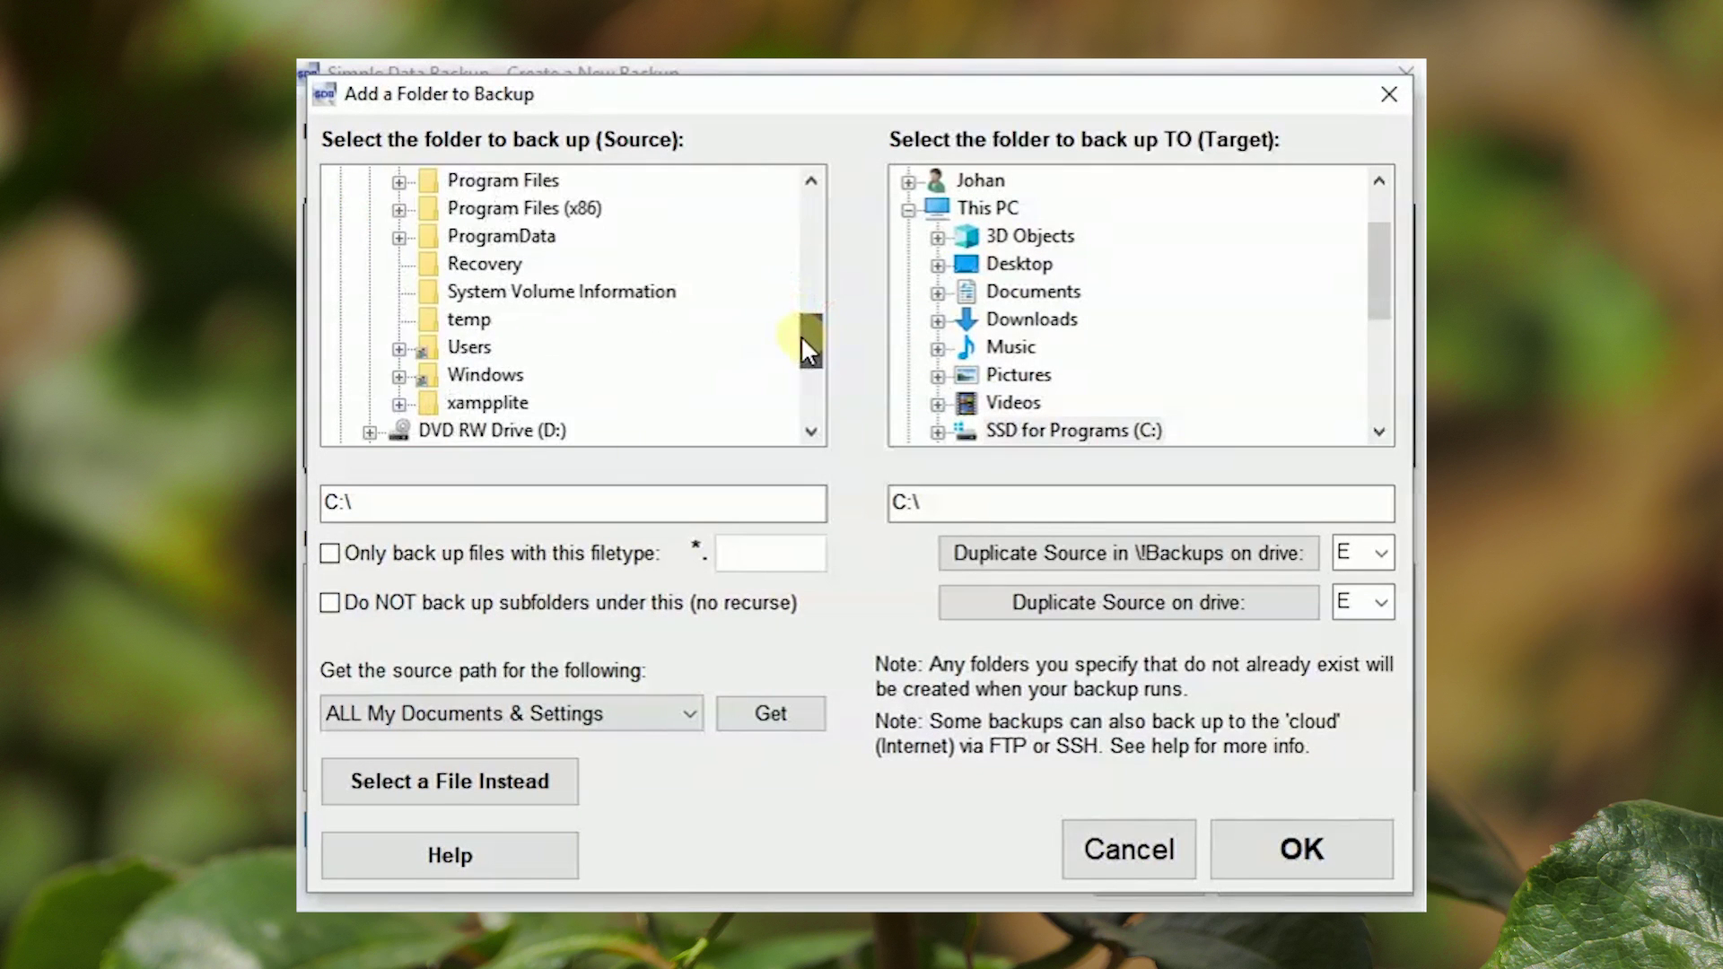
pyautogui.click(398, 347)
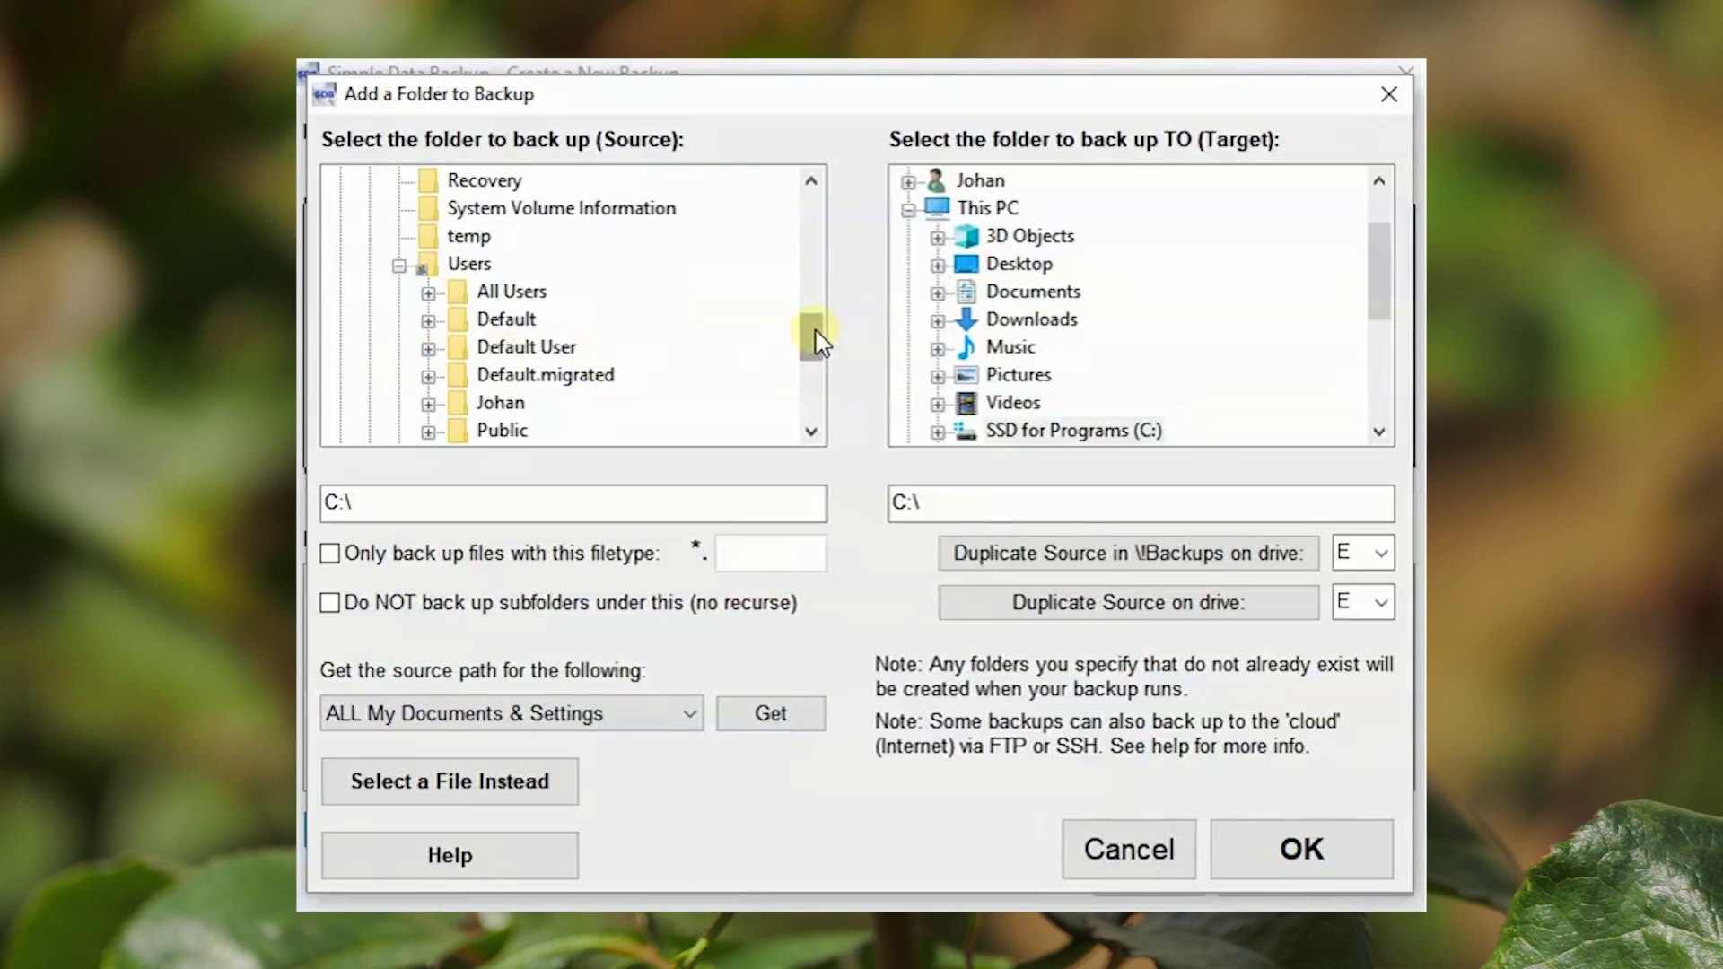
pyautogui.moveTo(807, 338); pyautogui.dragTo(810, 369)
pyautogui.click(428, 265)
pyautogui.click(525, 263)
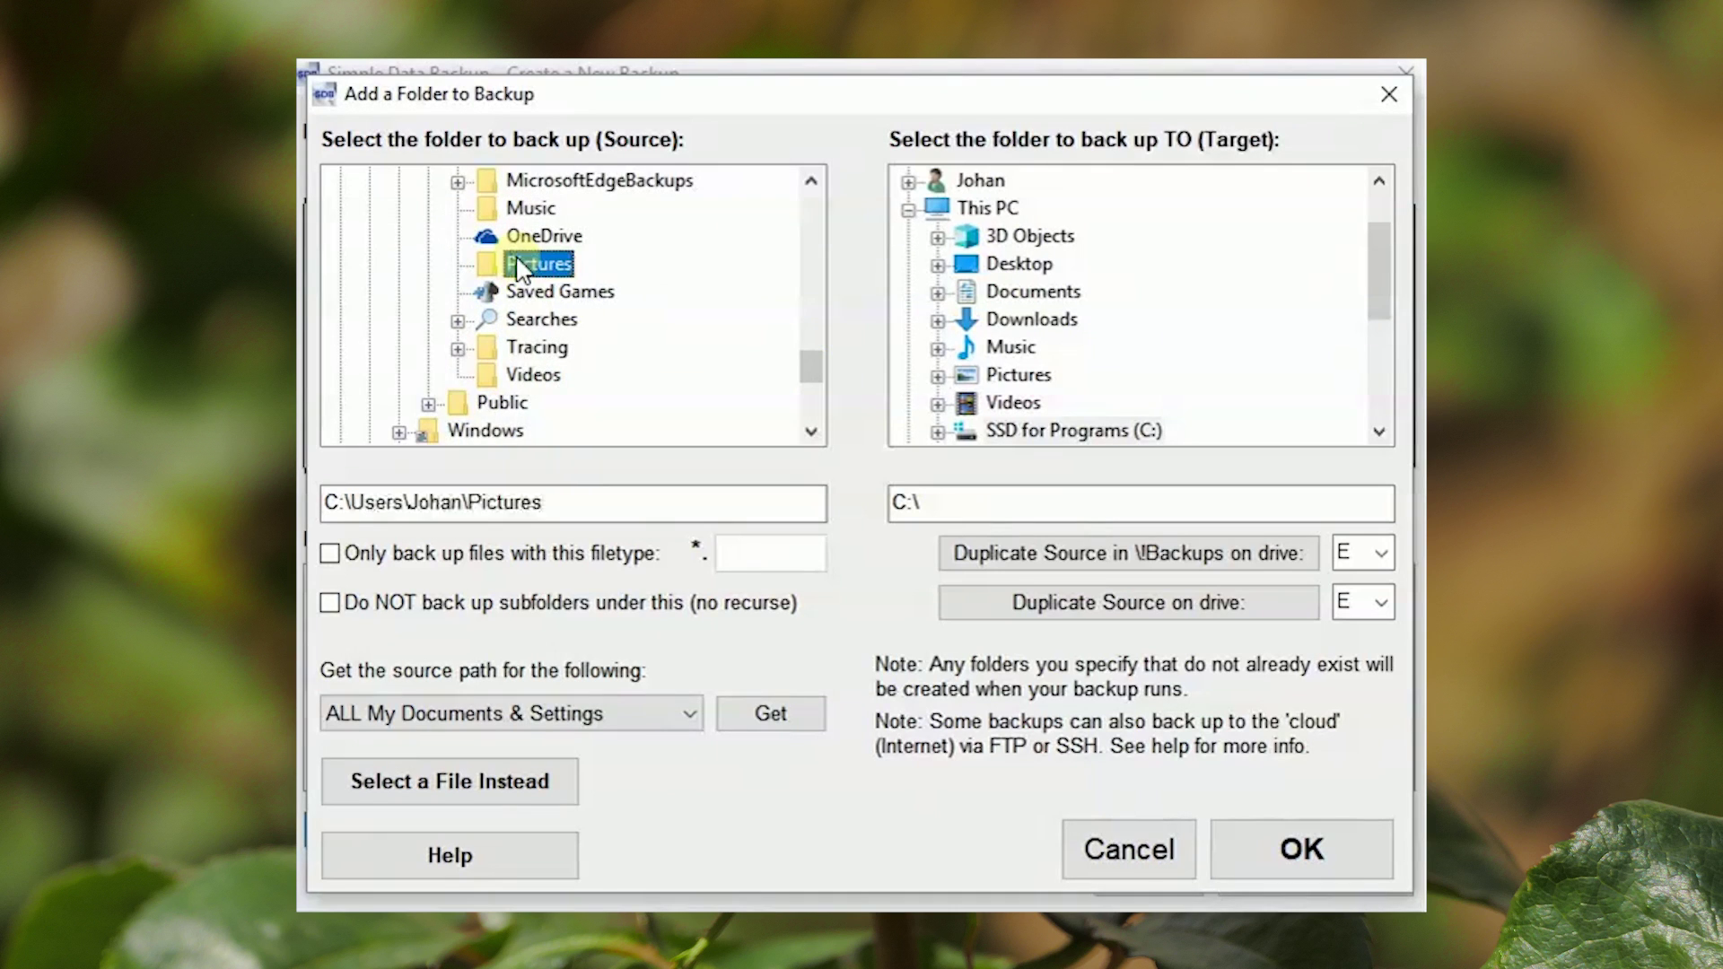
pyautogui.click(1372, 553)
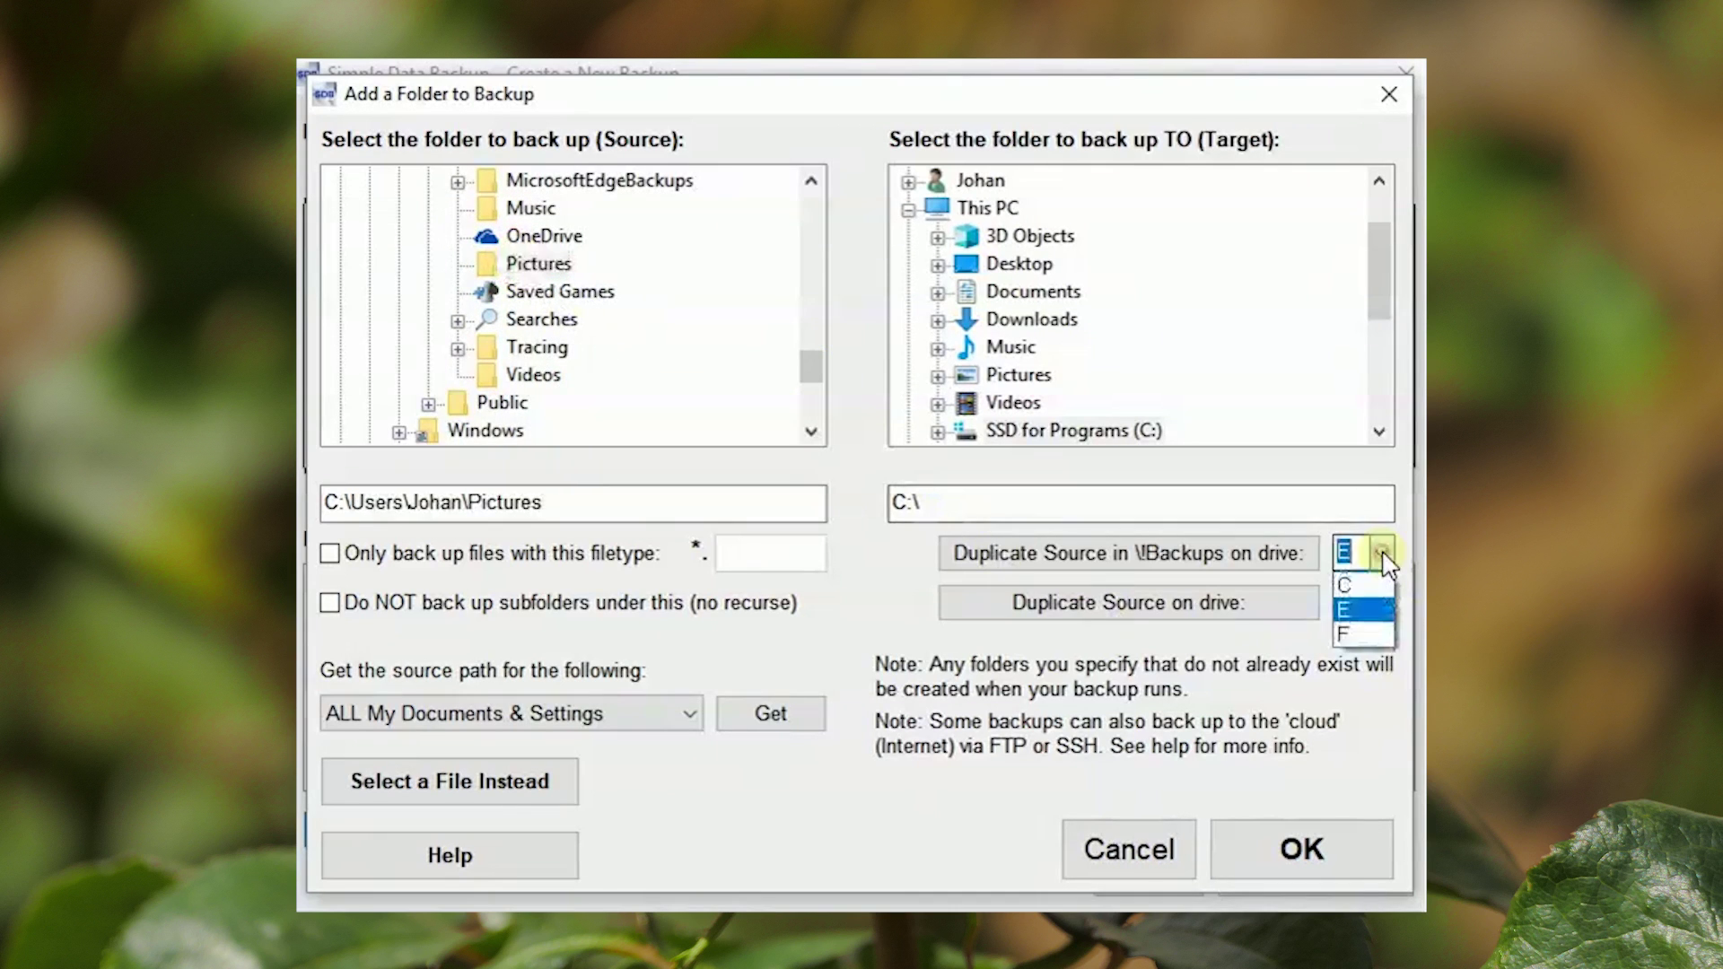
pyautogui.click(1218, 555)
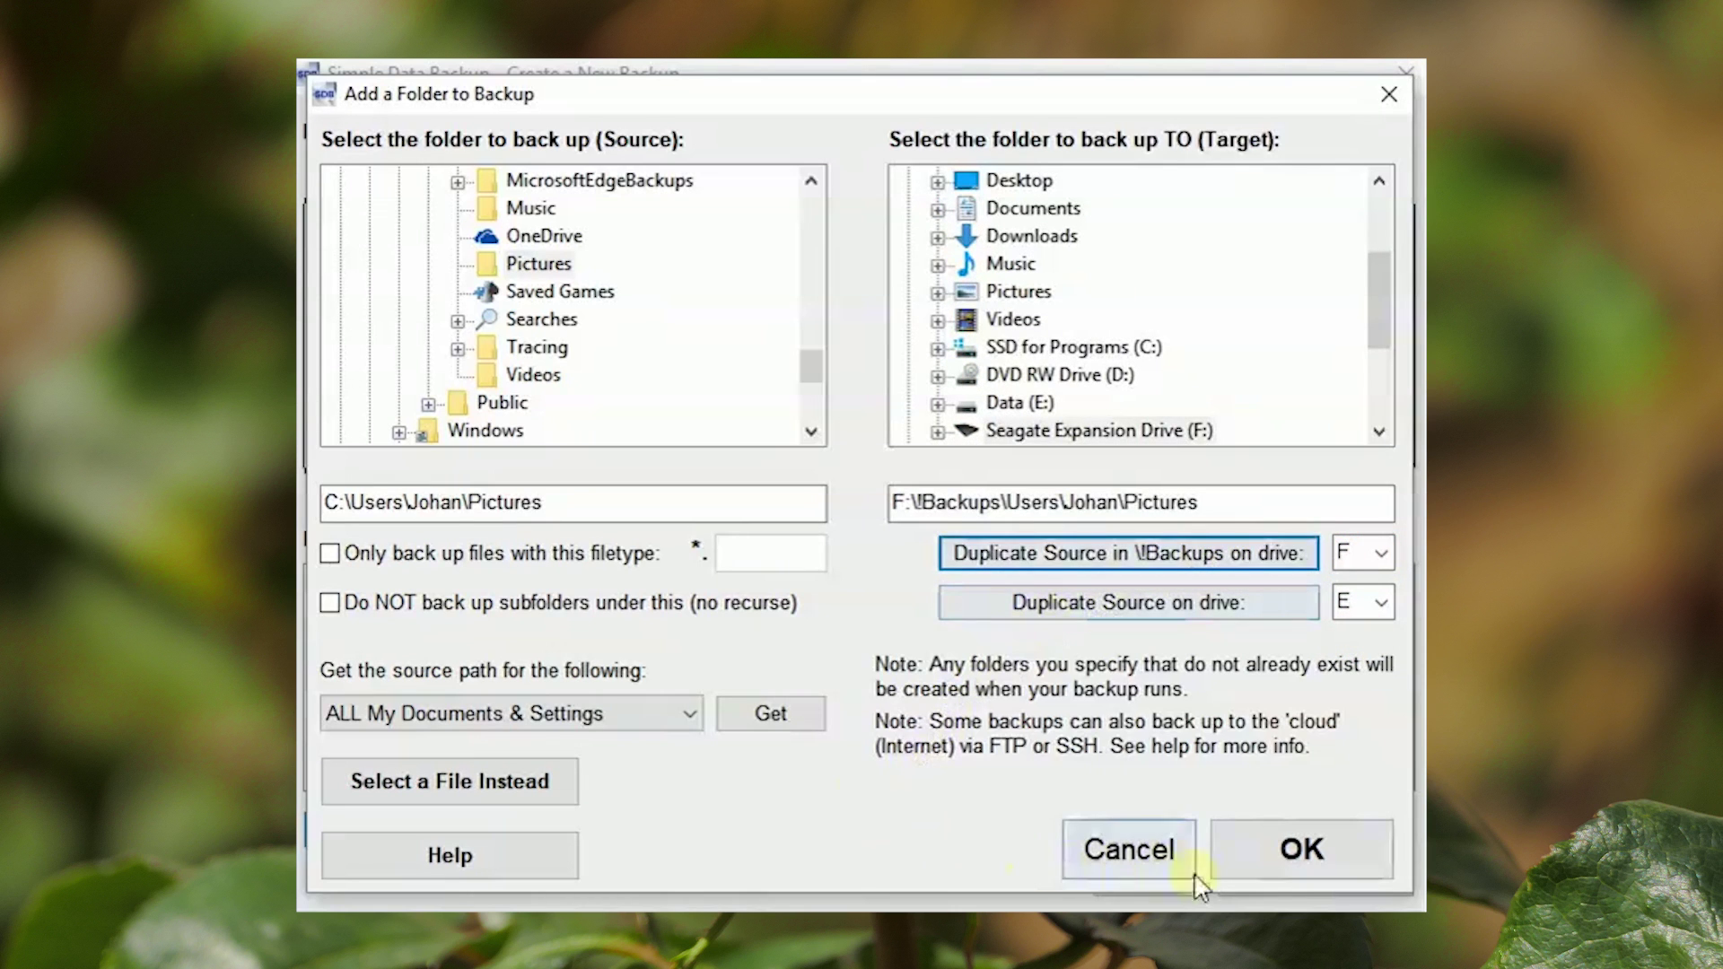
pyautogui.click(1305, 860)
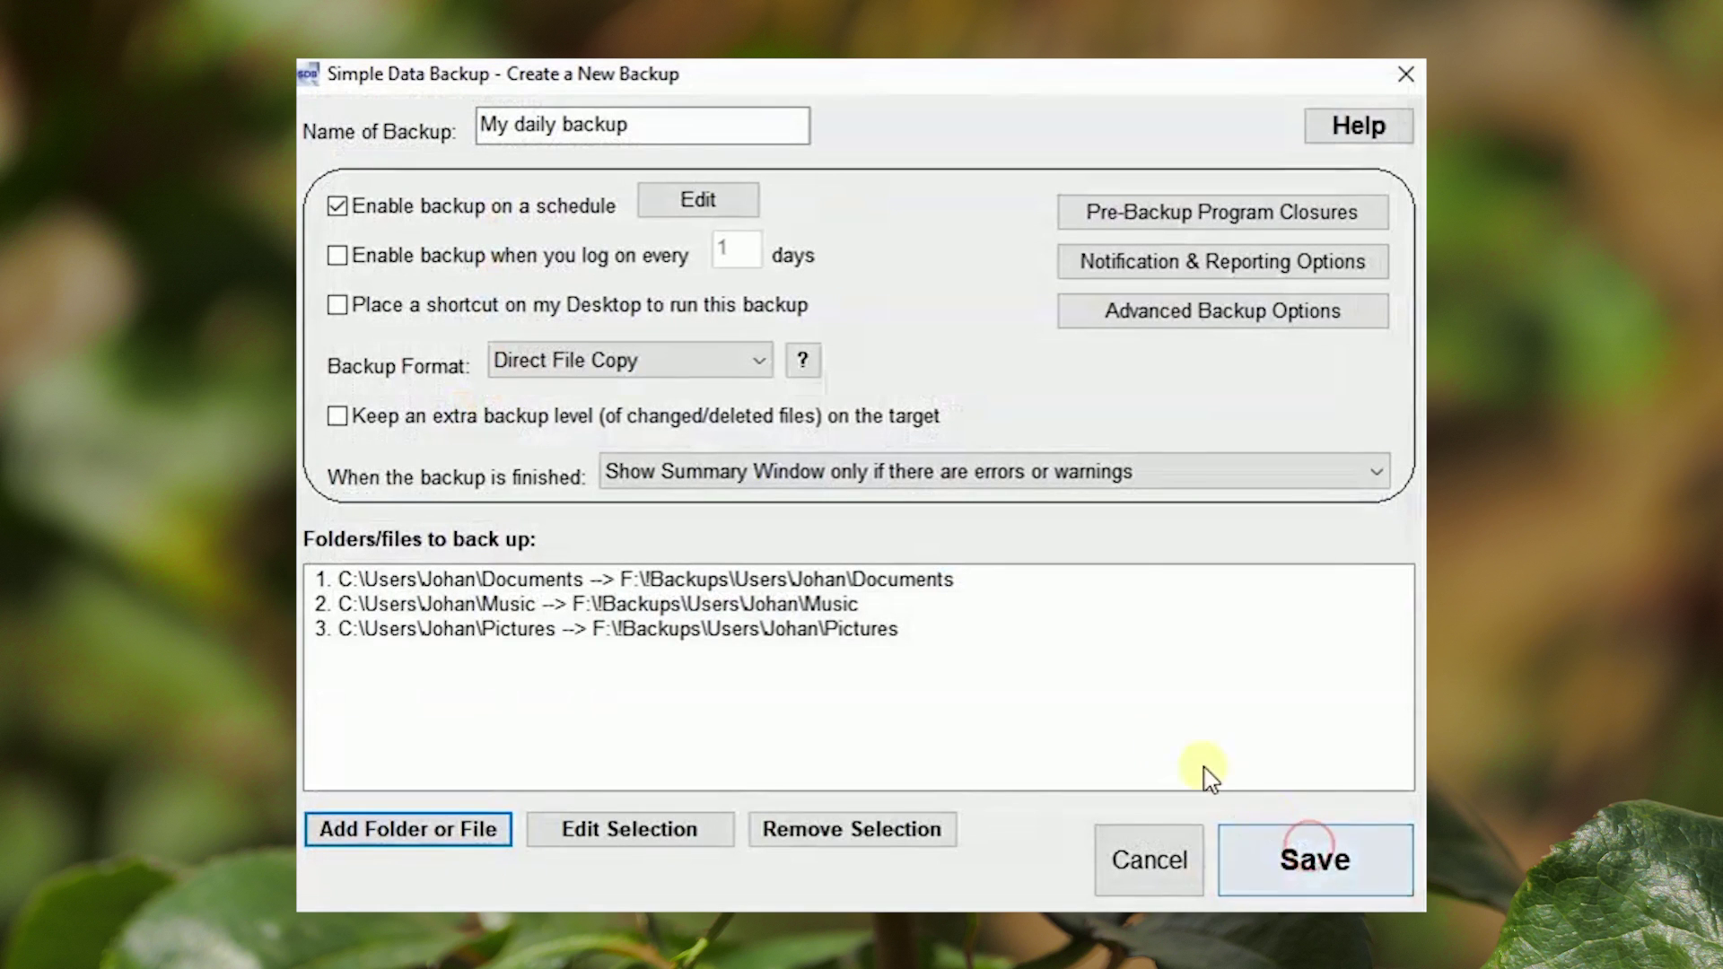
# Select the user's Videos folder with target drive F: and its path duplicated under \!Backups.
pyautogui.click(456, 832)
pyautogui.moveTo(796, 278); pyautogui.dragTo(800, 322)
pyautogui.click(368, 208)
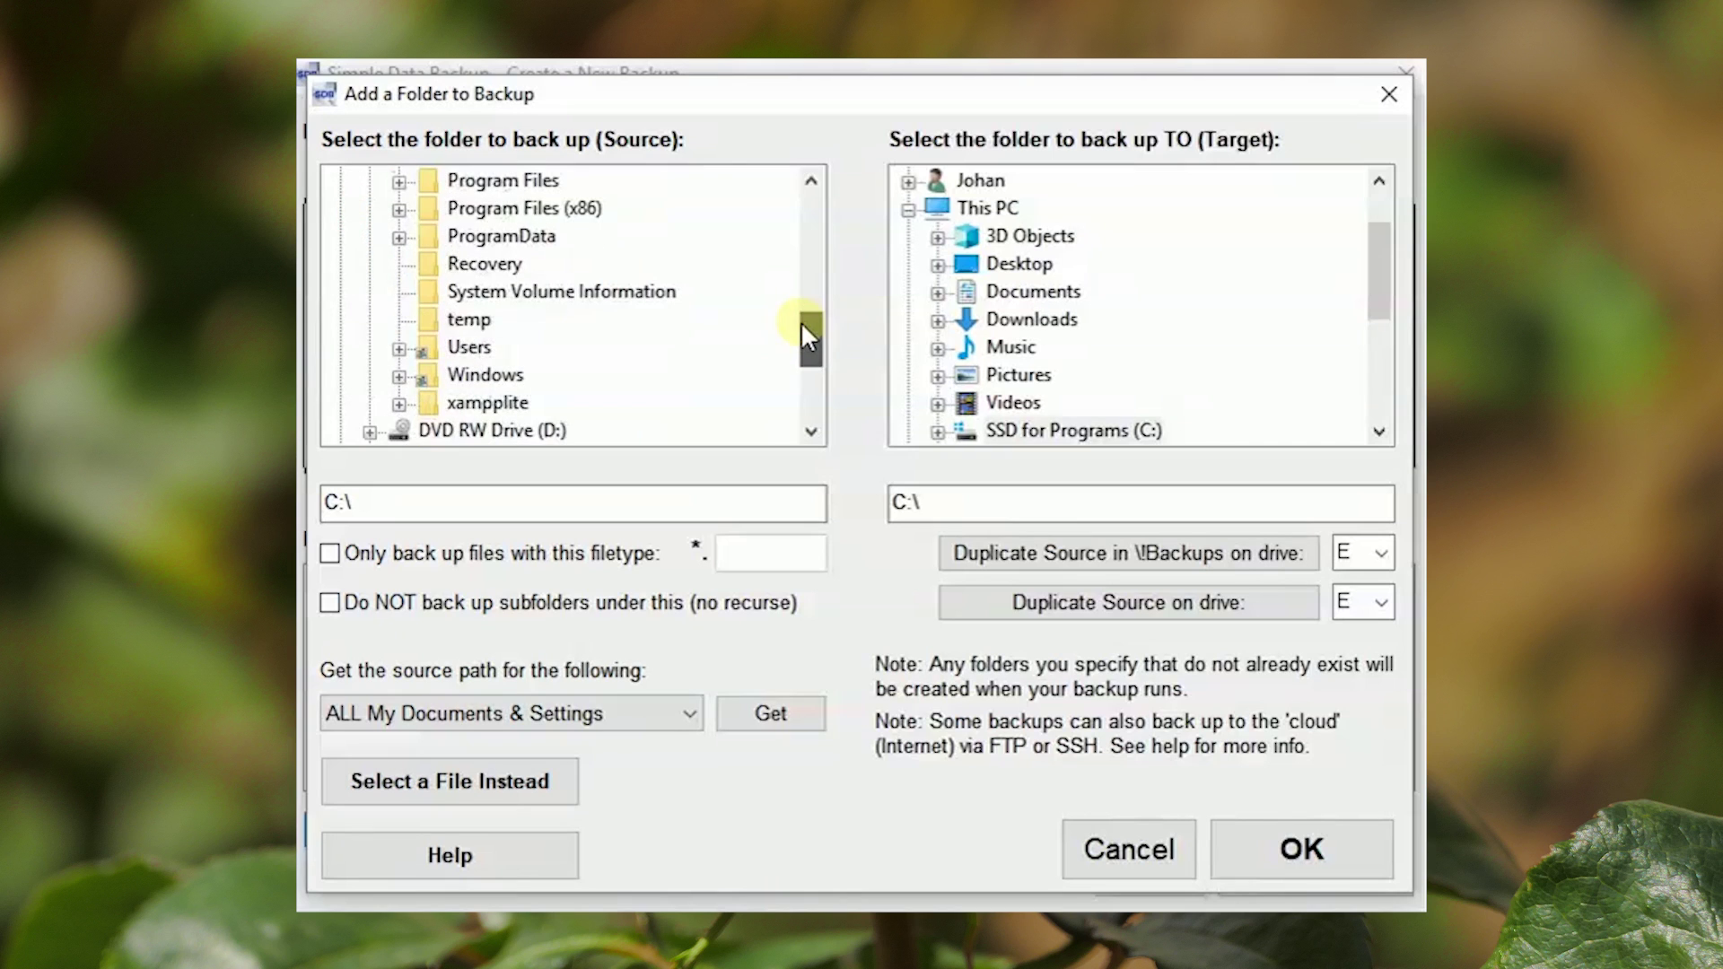
pyautogui.click(400, 344)
pyautogui.click(428, 403)
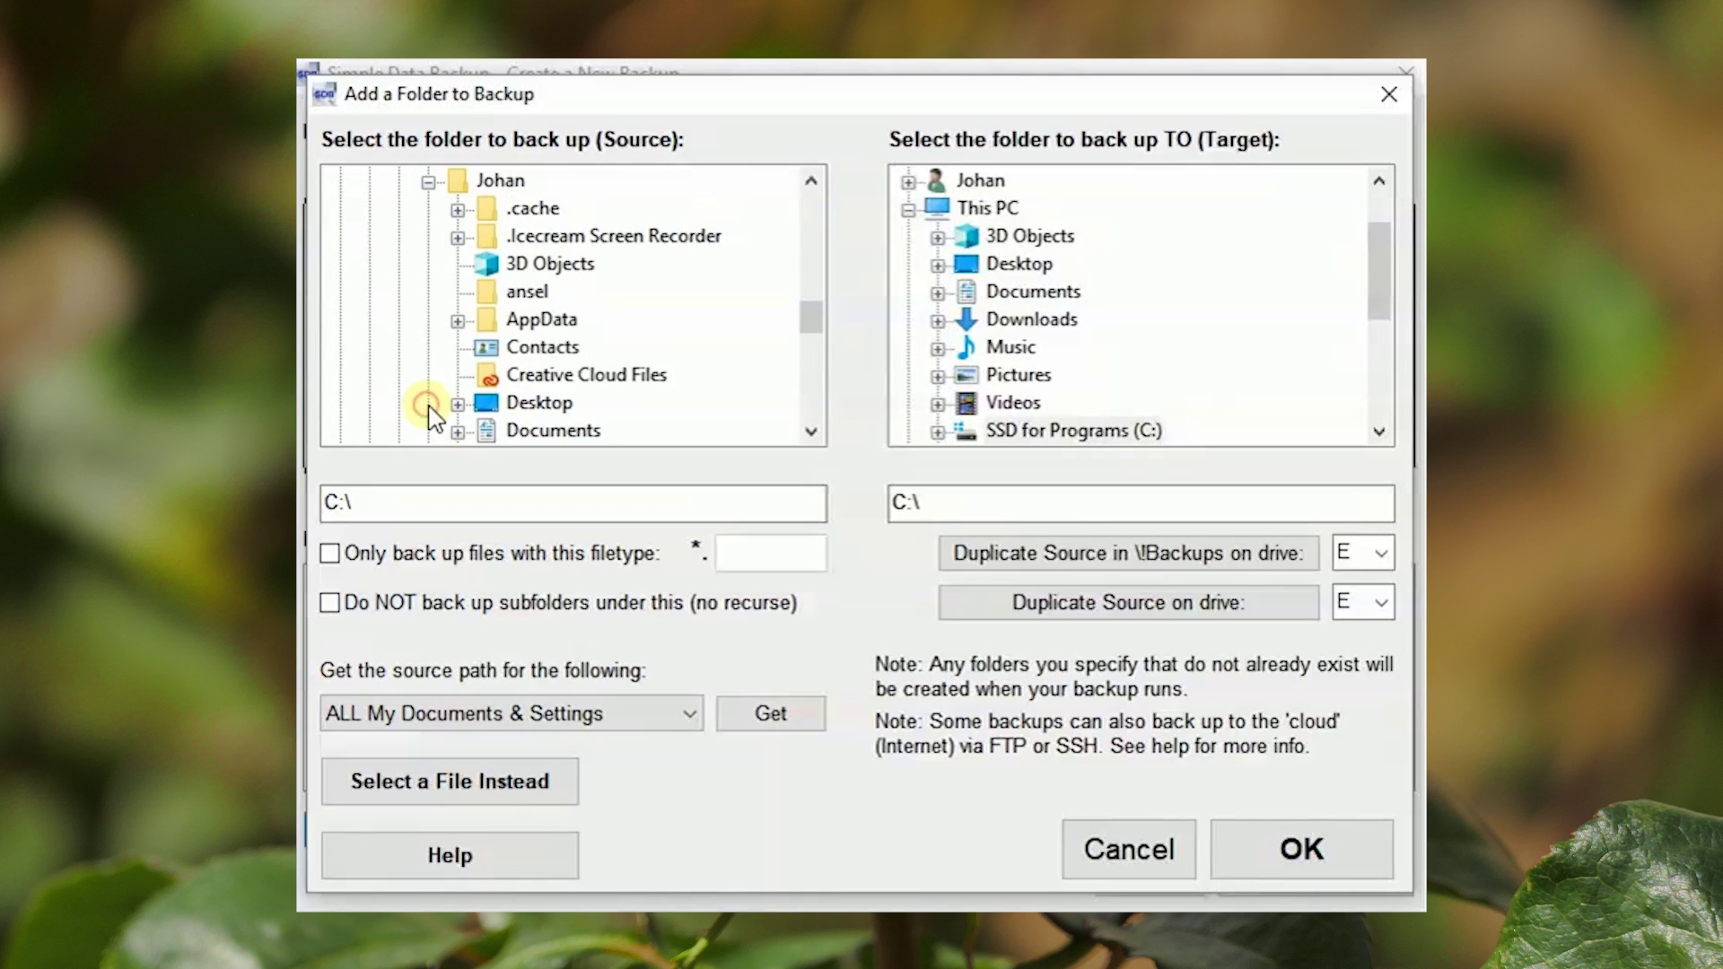
pyautogui.moveTo(809, 321); pyautogui.dragTo(807, 373)
pyautogui.click(548, 380)
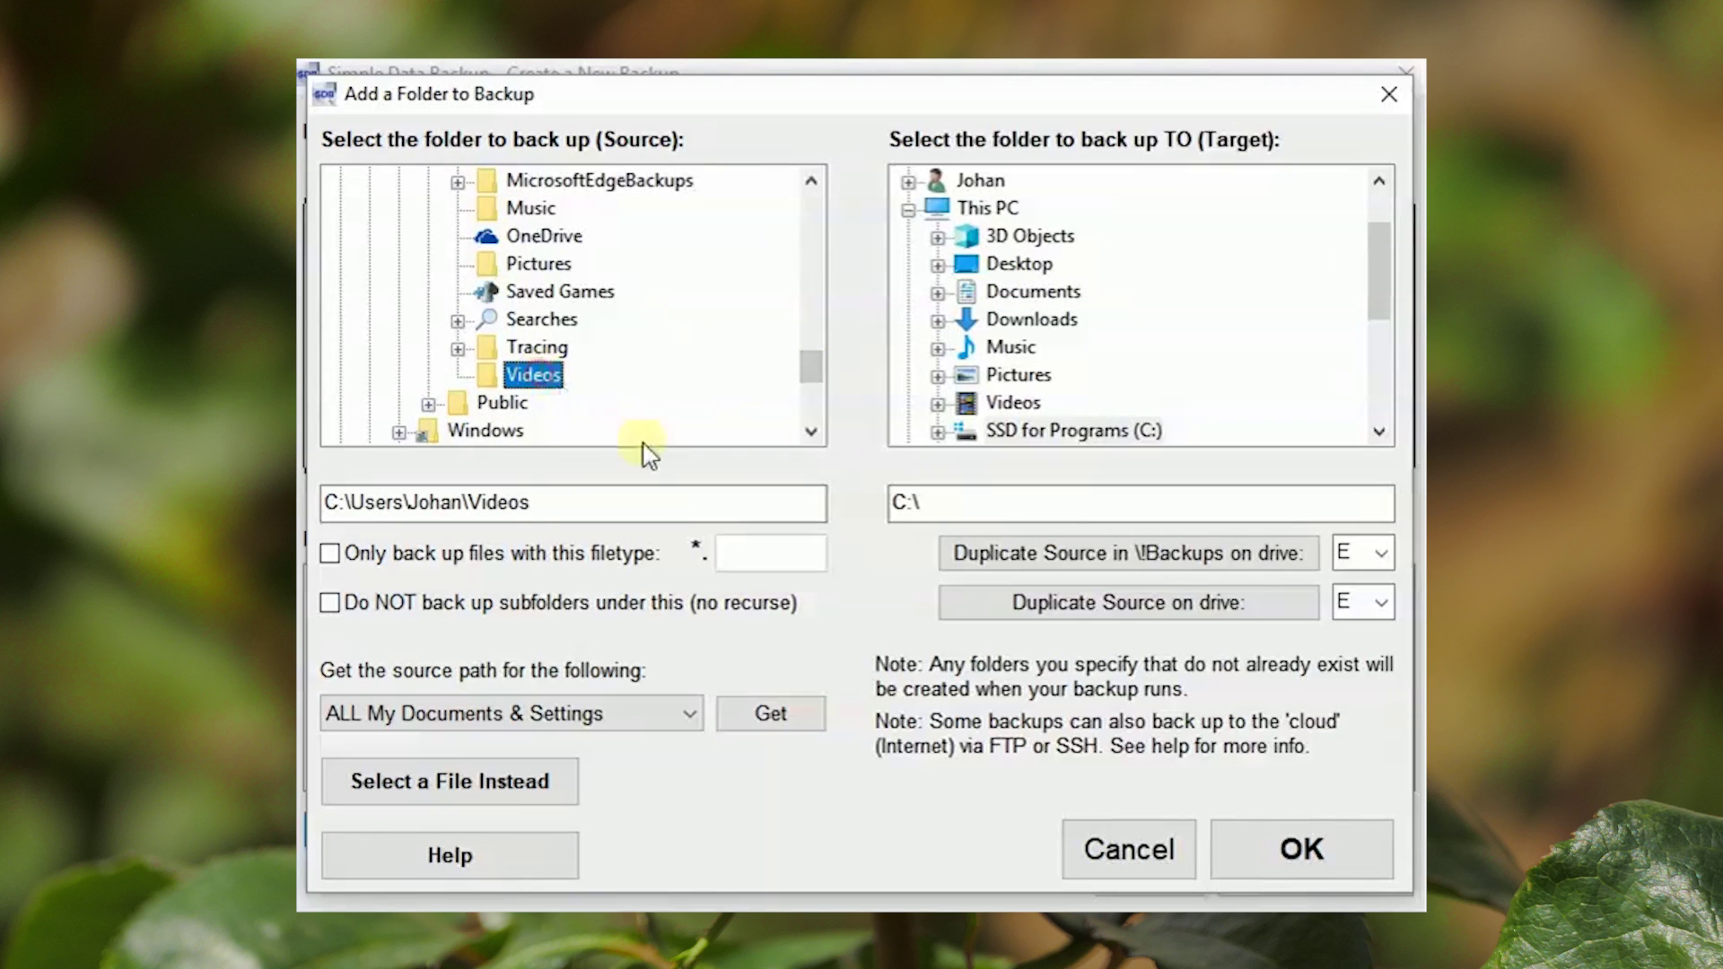
pyautogui.click(1382, 561)
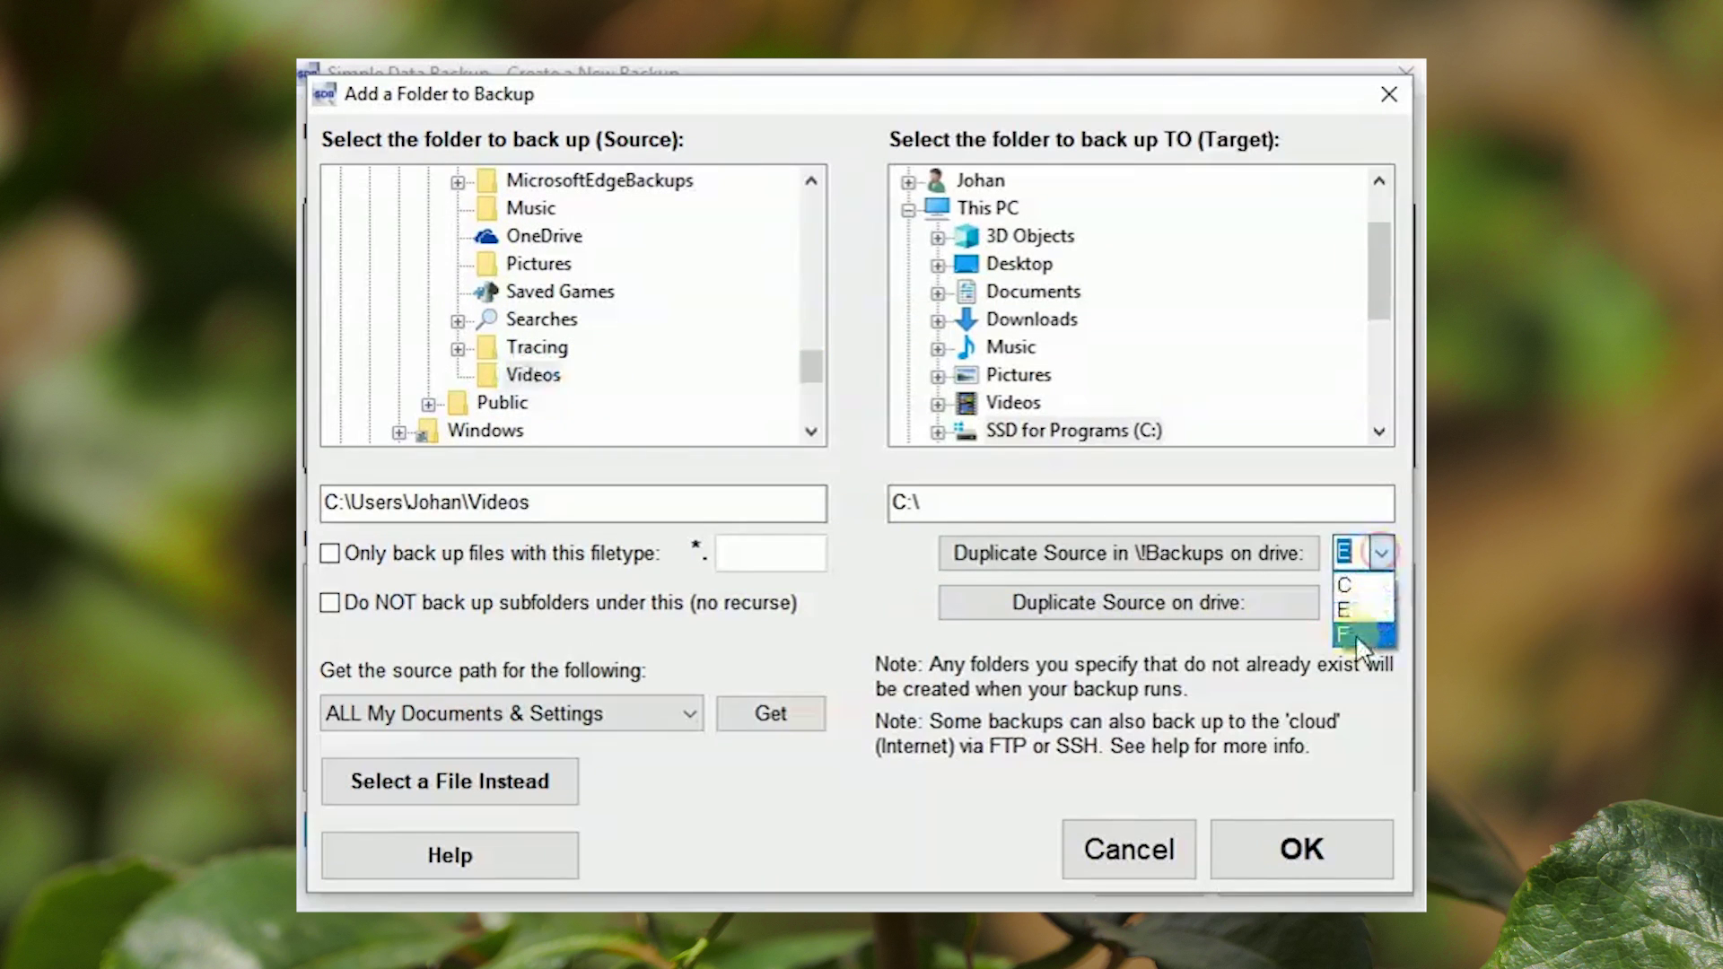
pyautogui.click(1346, 630)
pyautogui.click(1222, 564)
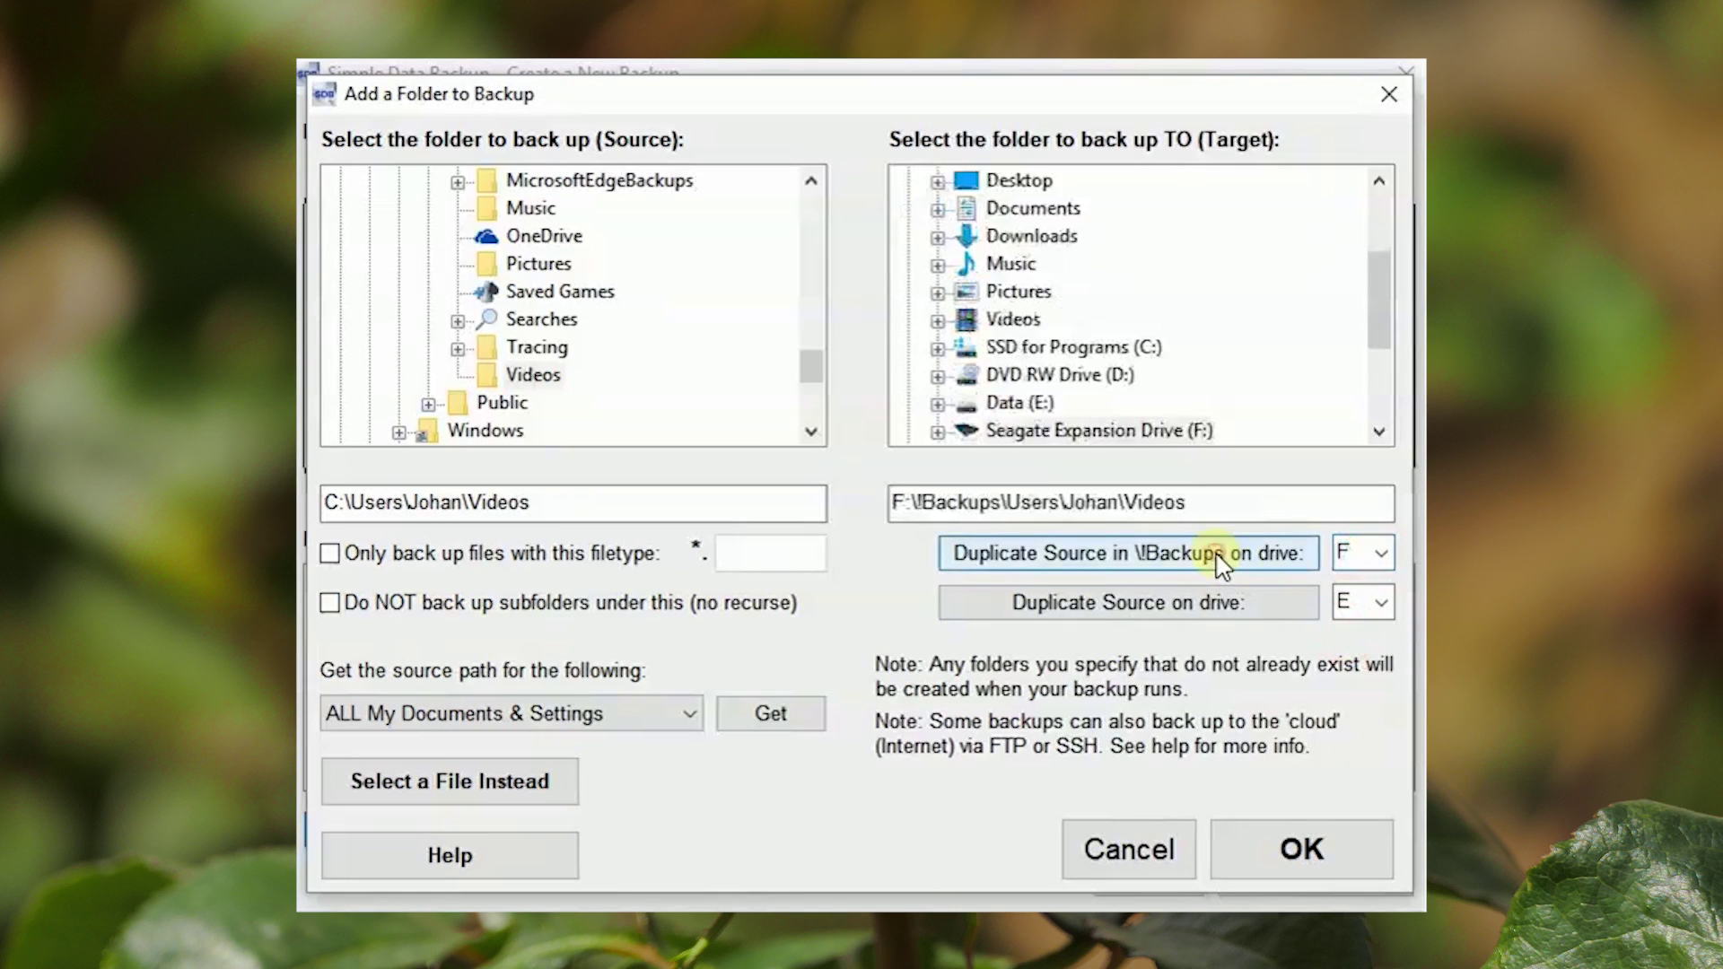
# Confirm Videos, disable scheduled backups, and show the summary window when the backup finishes.
pyautogui.click(1301, 850)
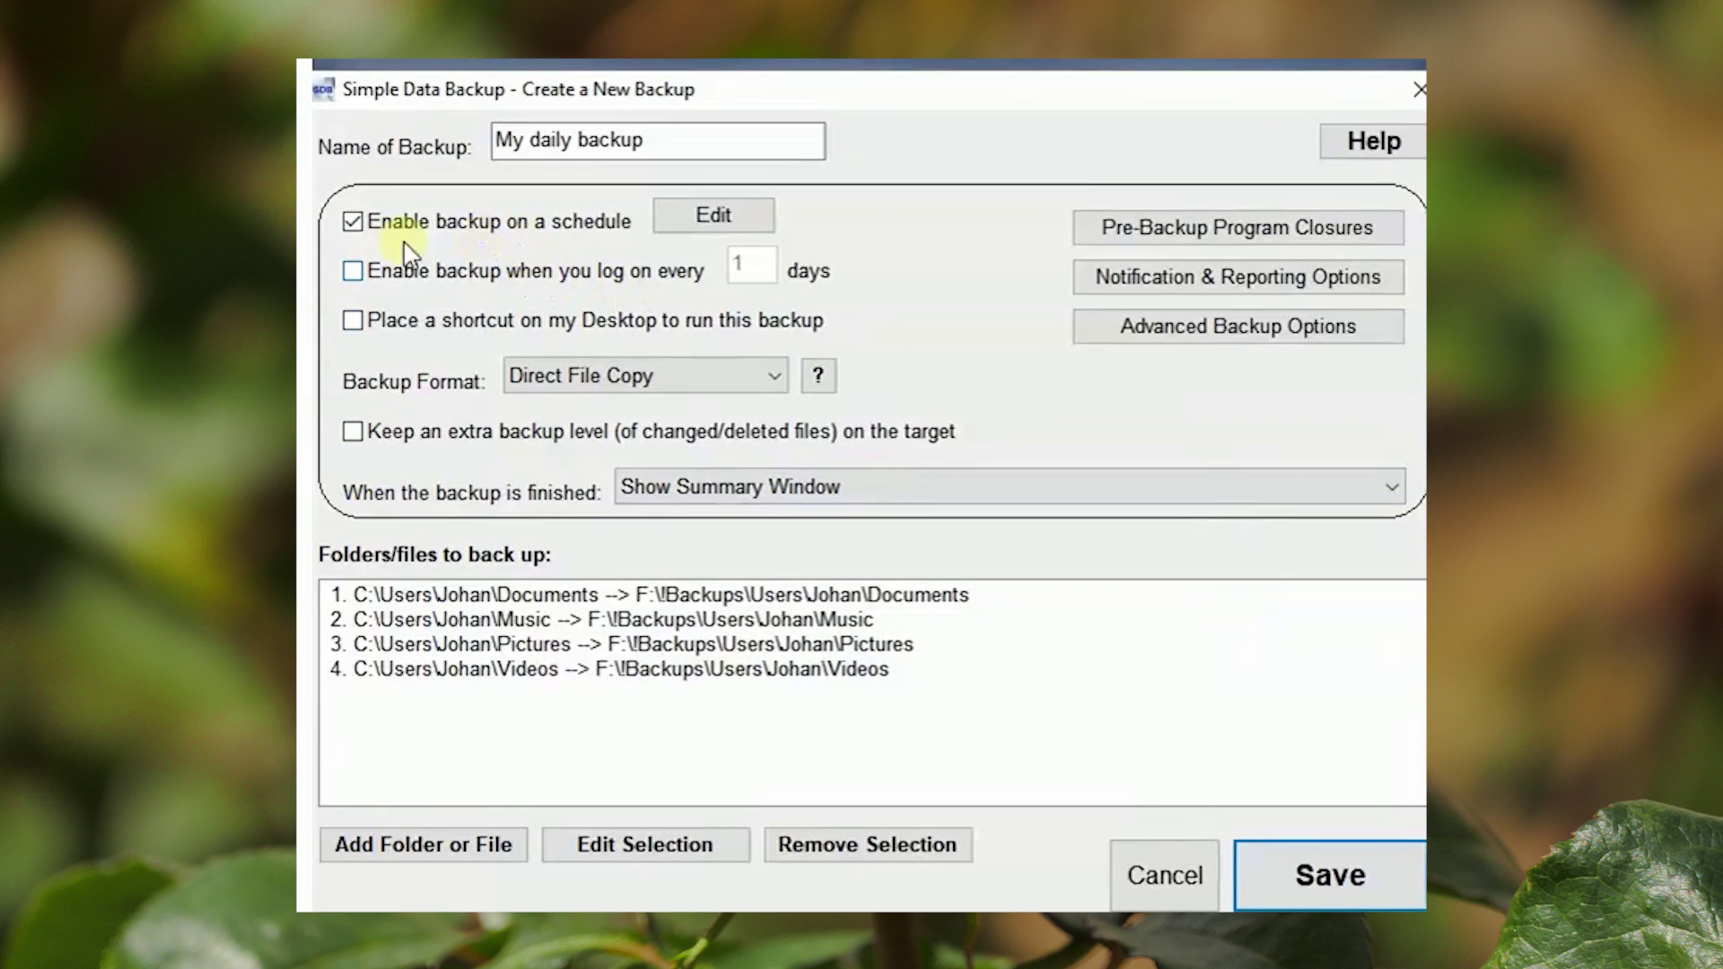
pyautogui.click(352, 221)
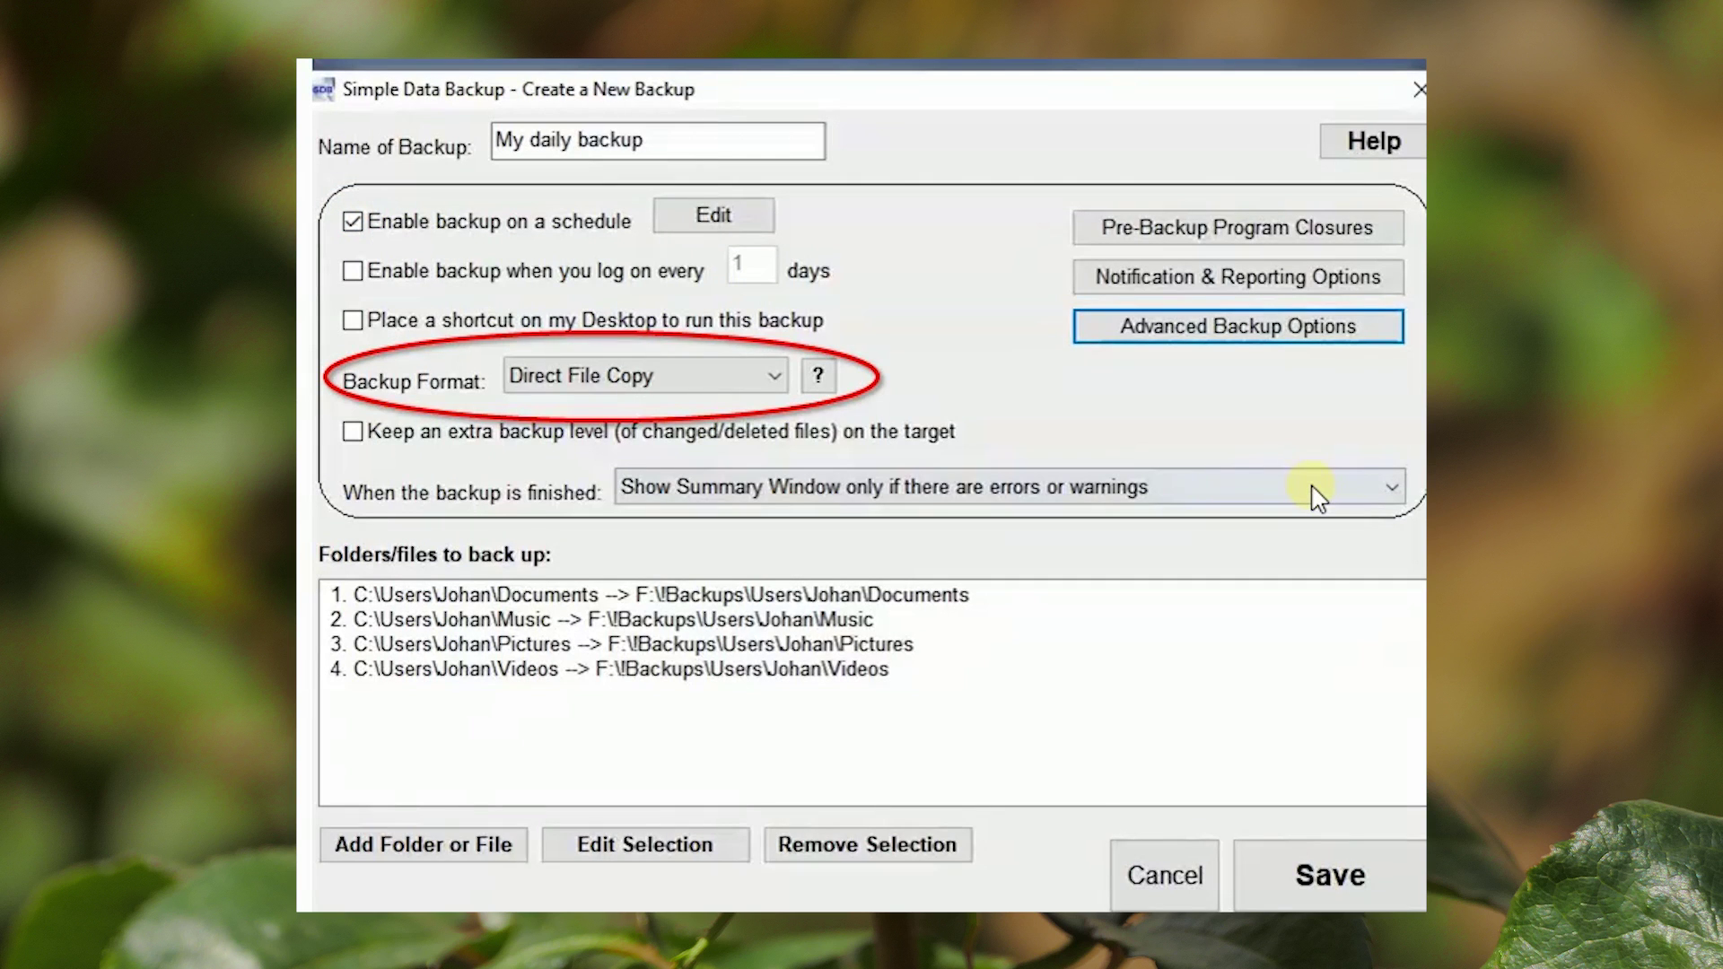
pyautogui.click(1384, 485)
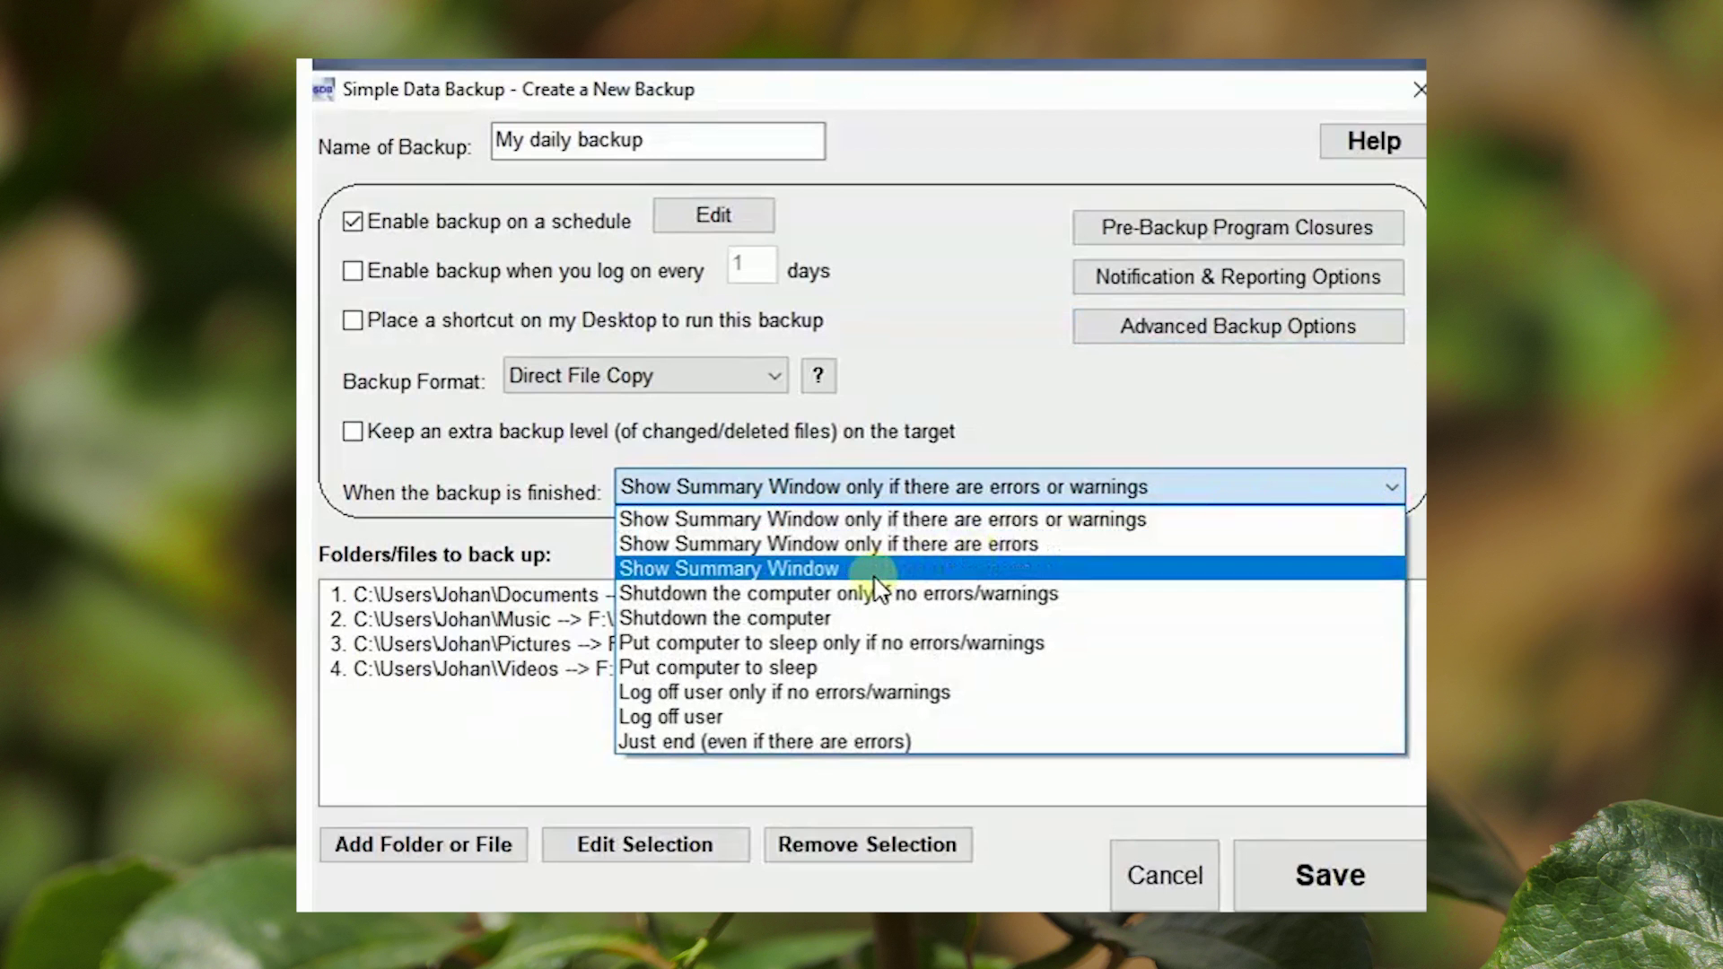
pyautogui.click(841, 570)
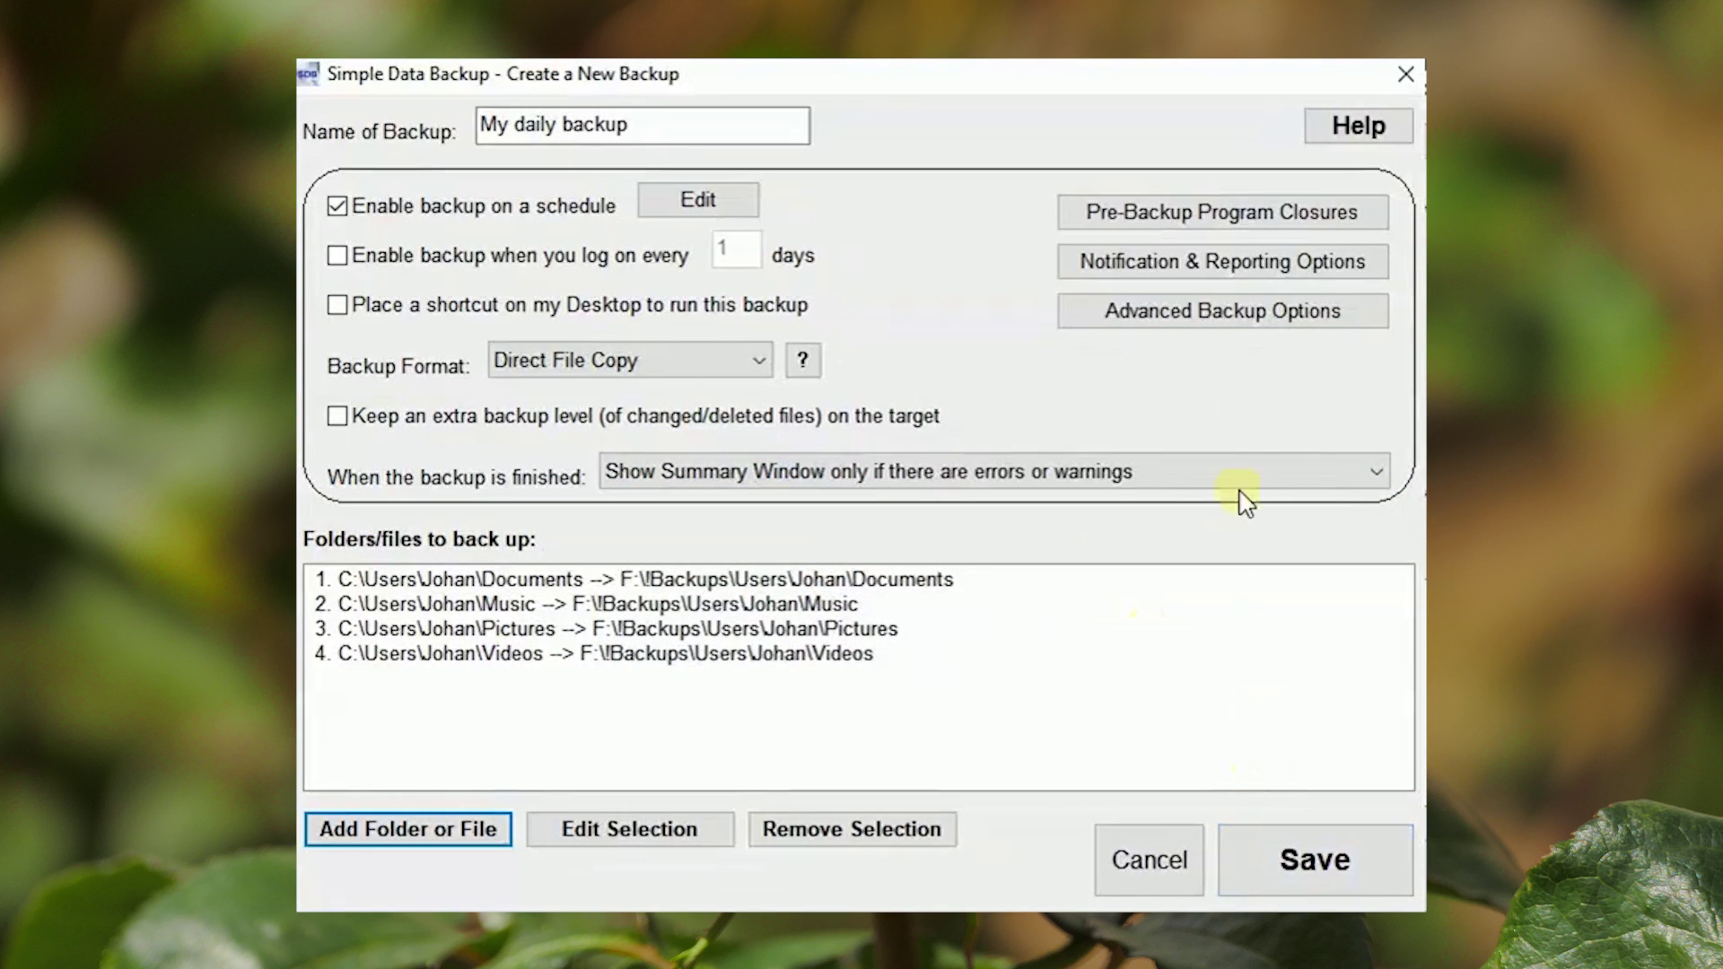
# Enter /LONGPATH in the Command-Line Switches field of Advanced Backup Options.
pyautogui.click(1247, 314)
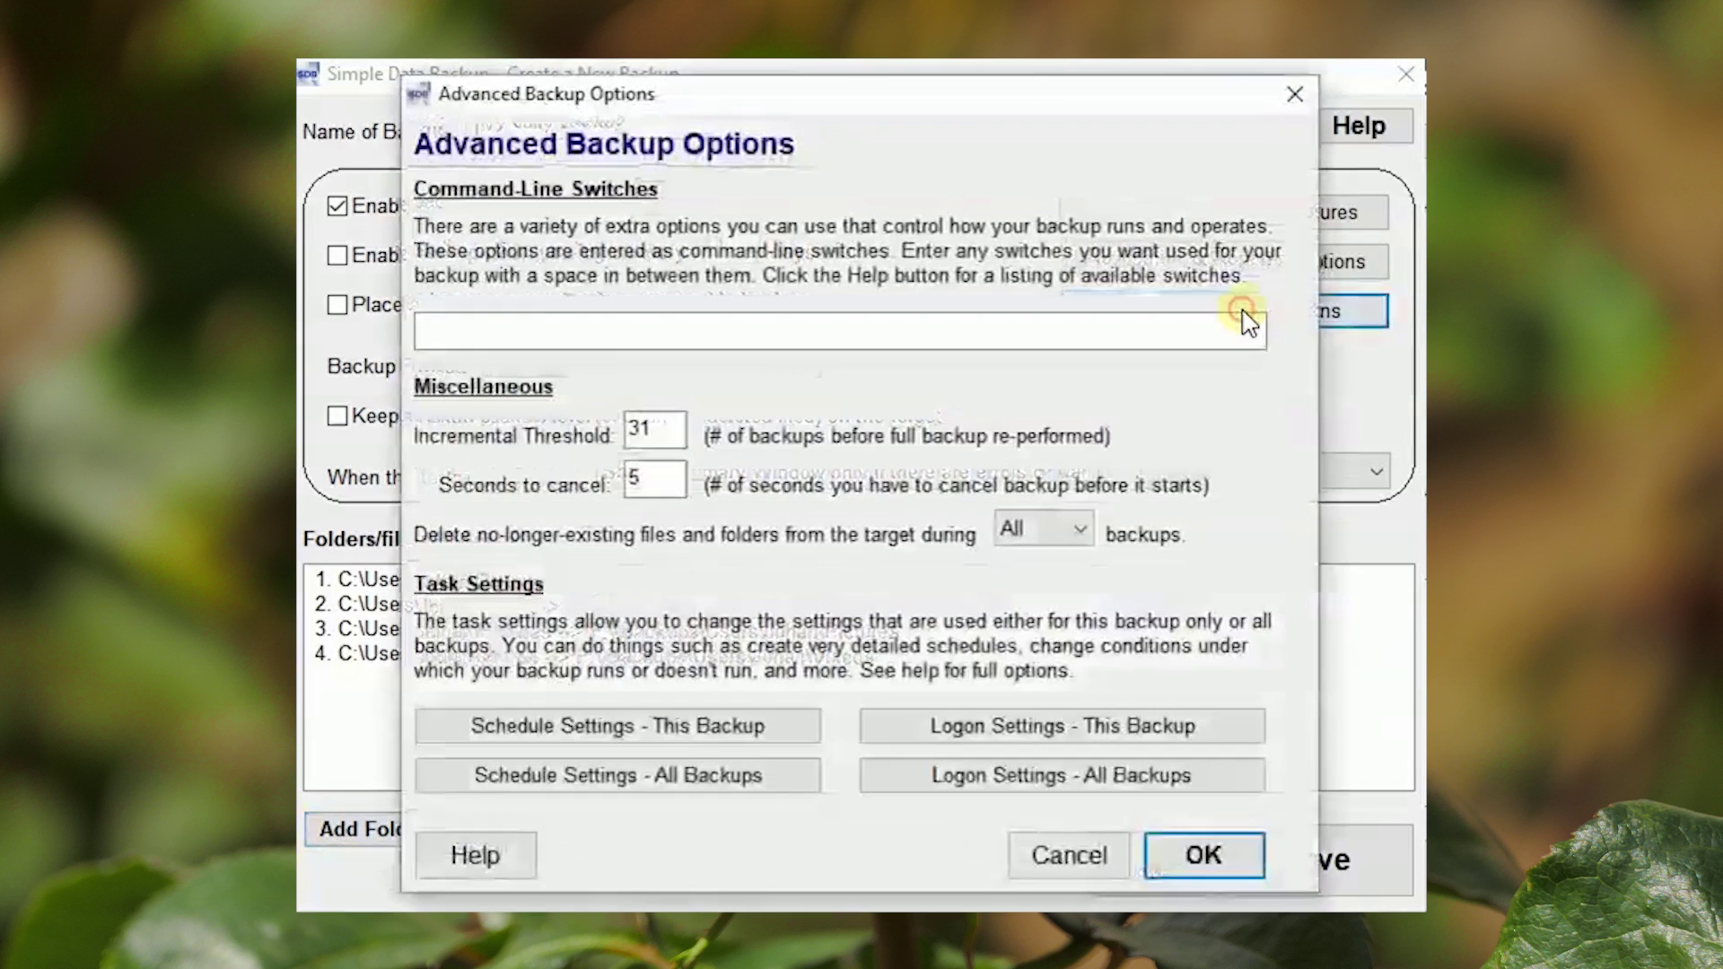
pyautogui.click(837, 344)
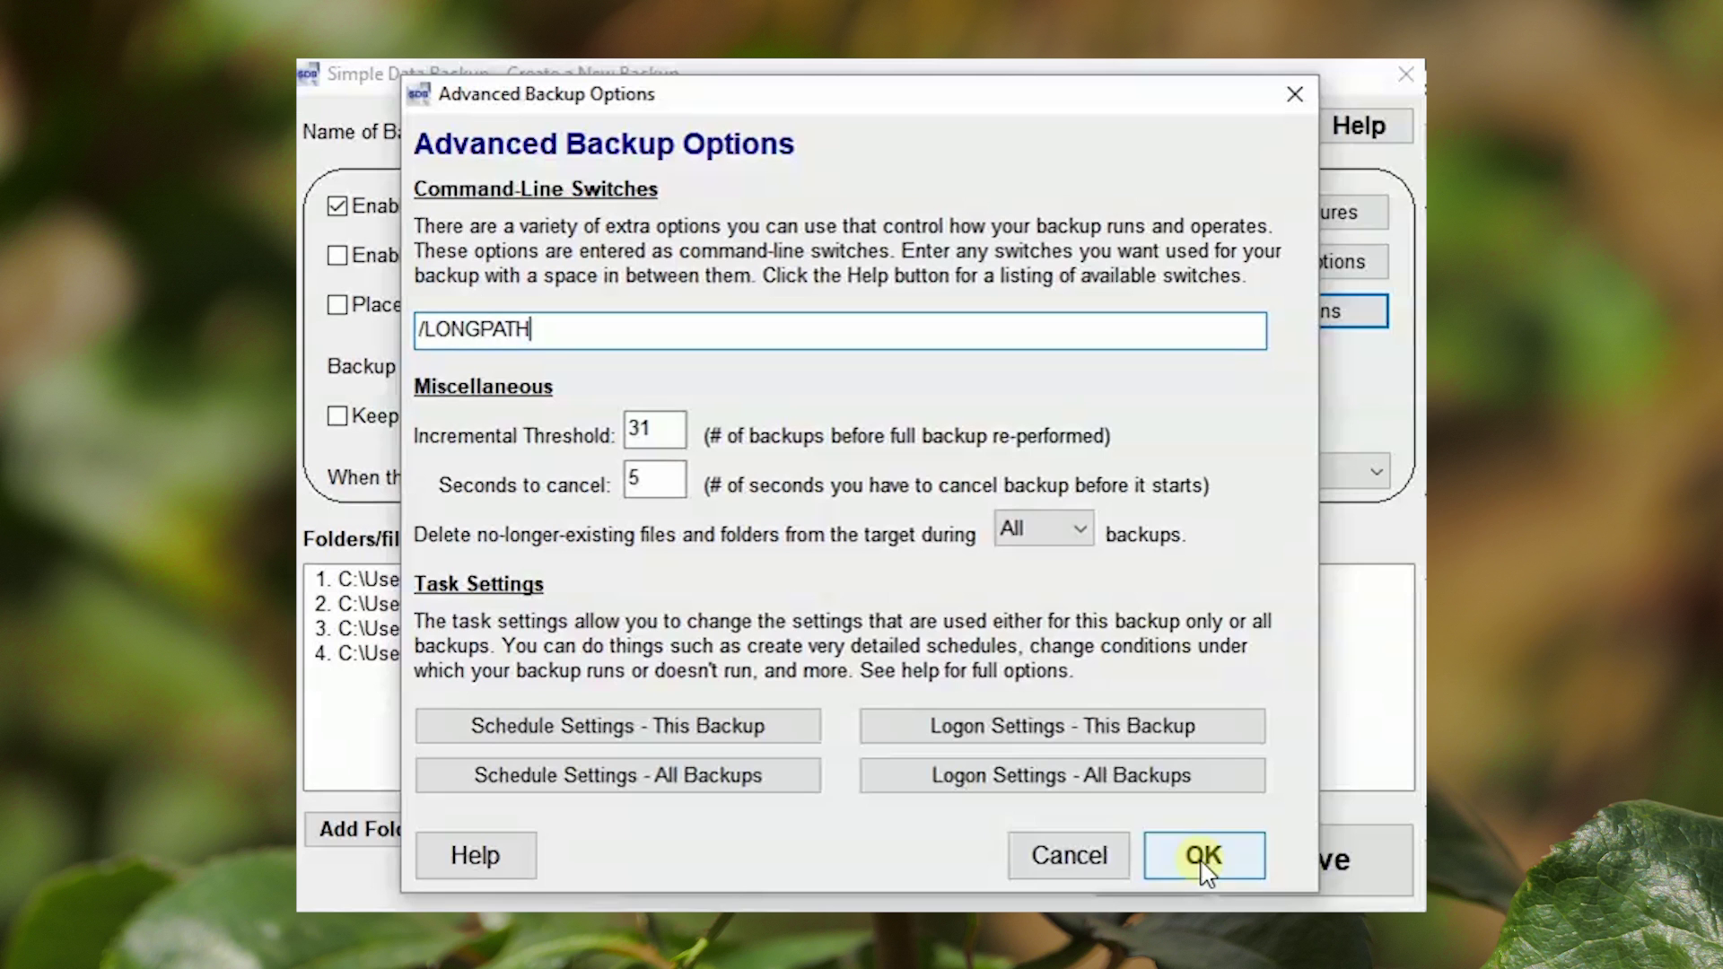
pyautogui.click(1203, 855)
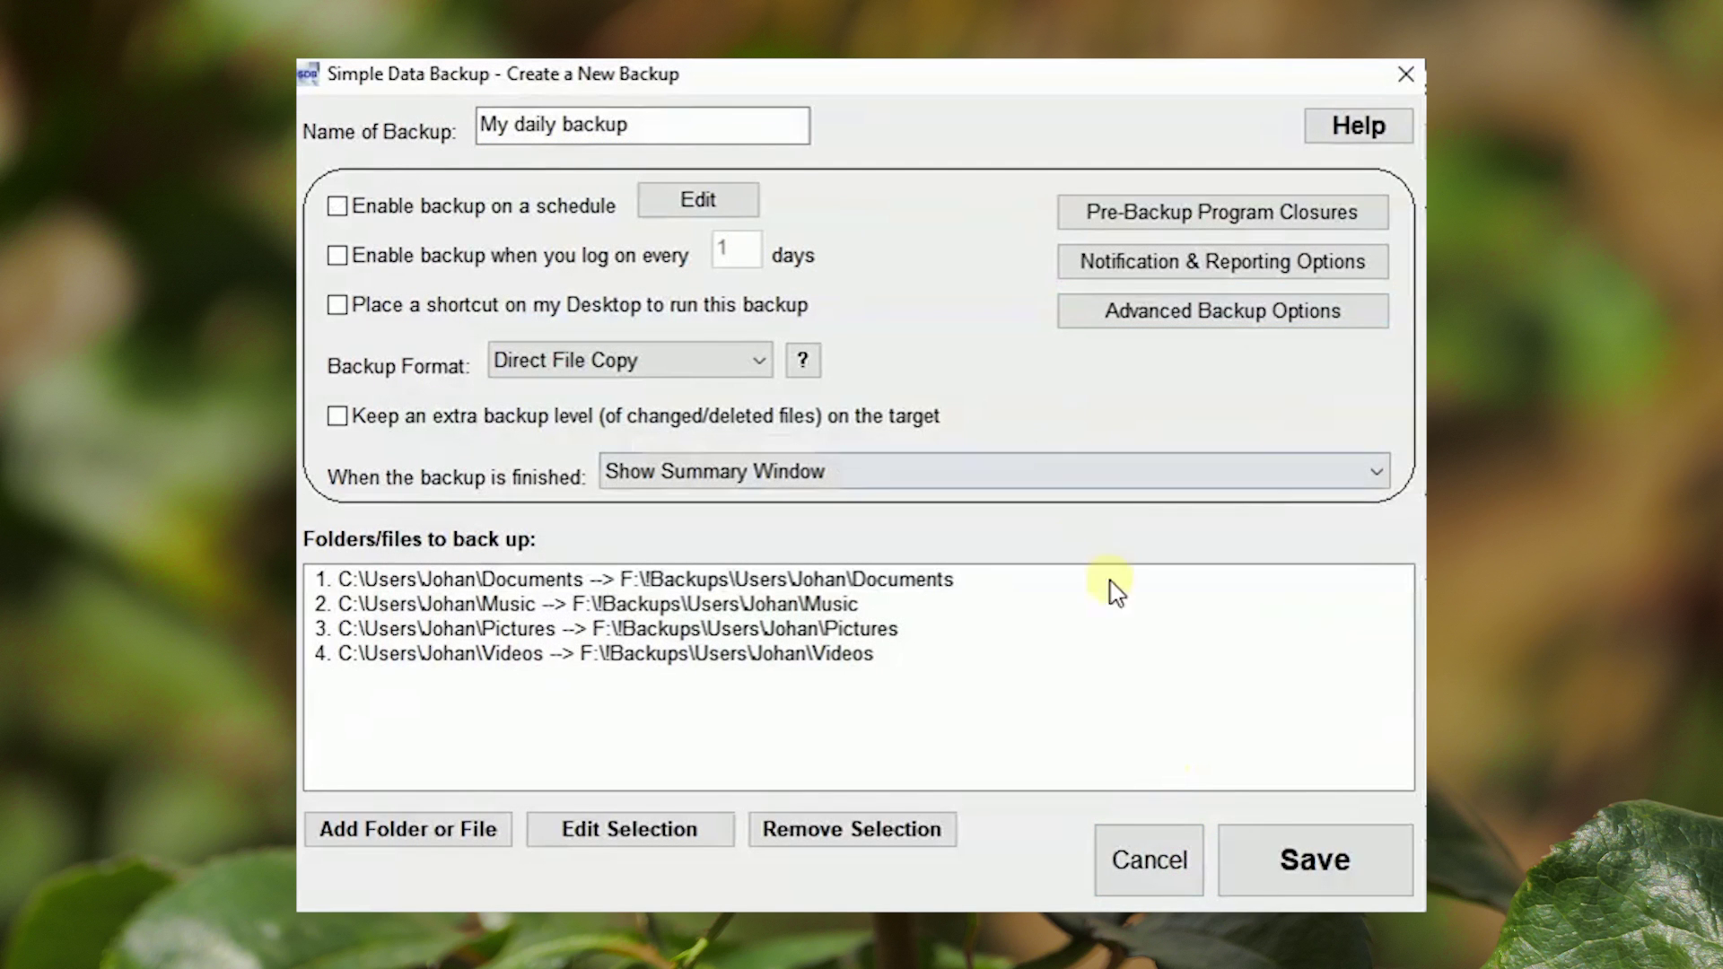
# Save the My daily backup job, then run it and wait for the all-items-backed-up summary.
pyautogui.click(1302, 865)
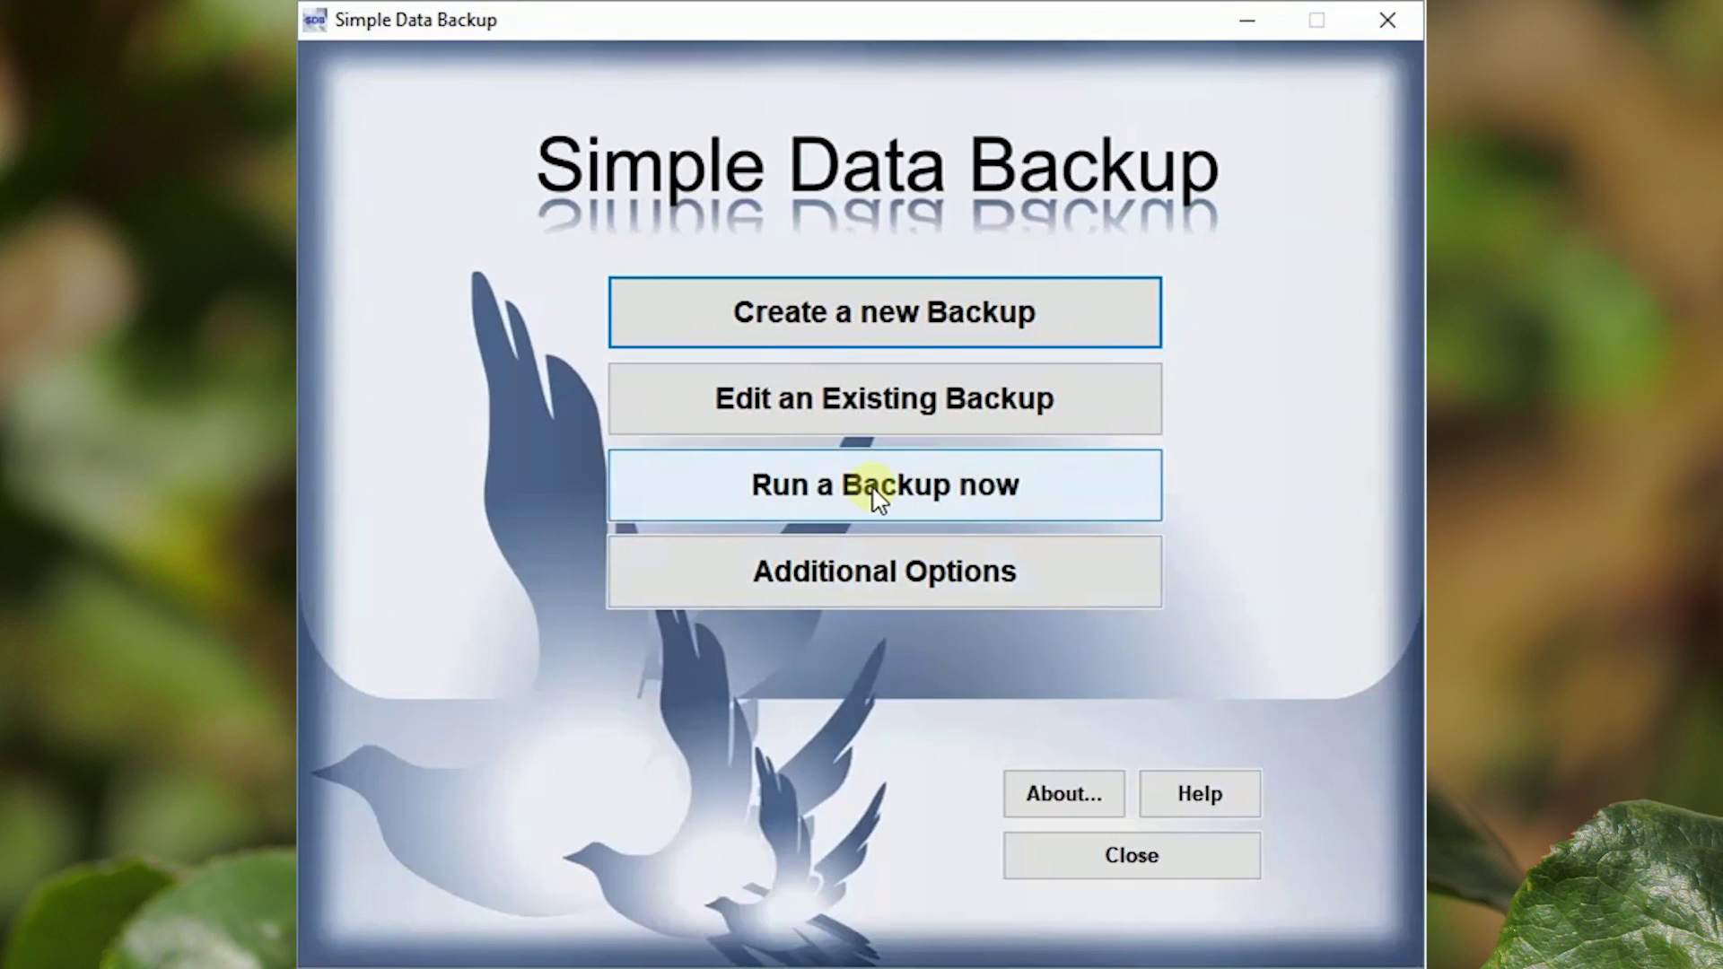
pyautogui.click(876, 493)
pyautogui.click(1113, 487)
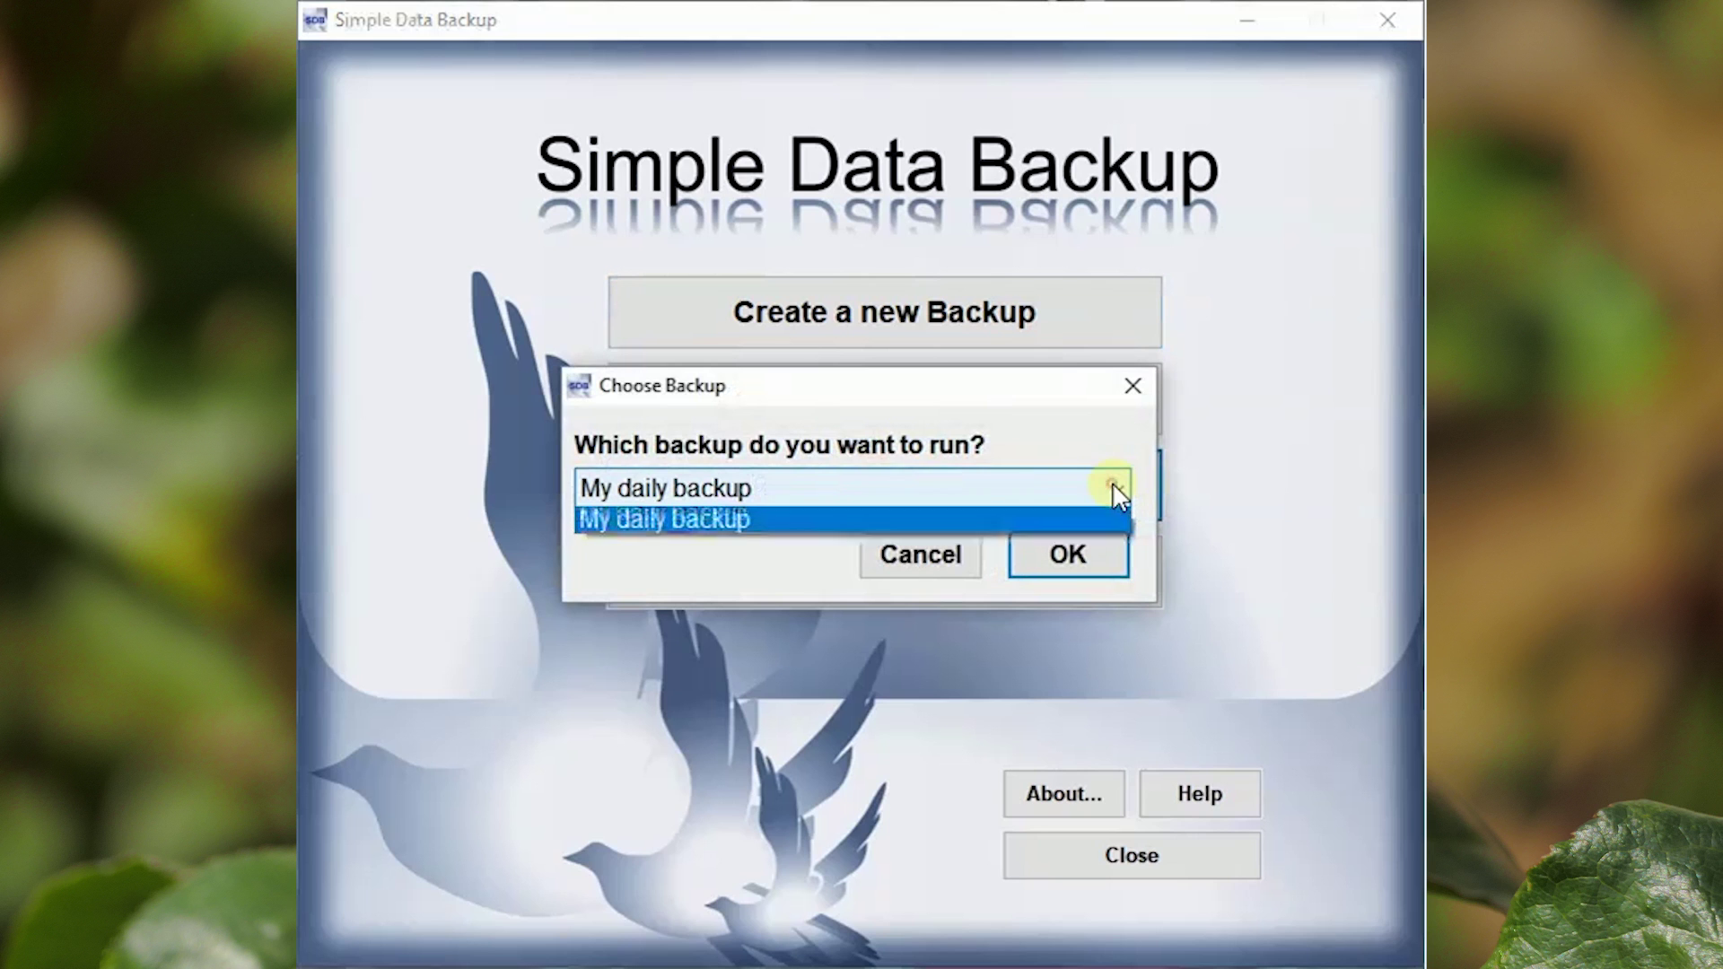
pyautogui.click(1077, 558)
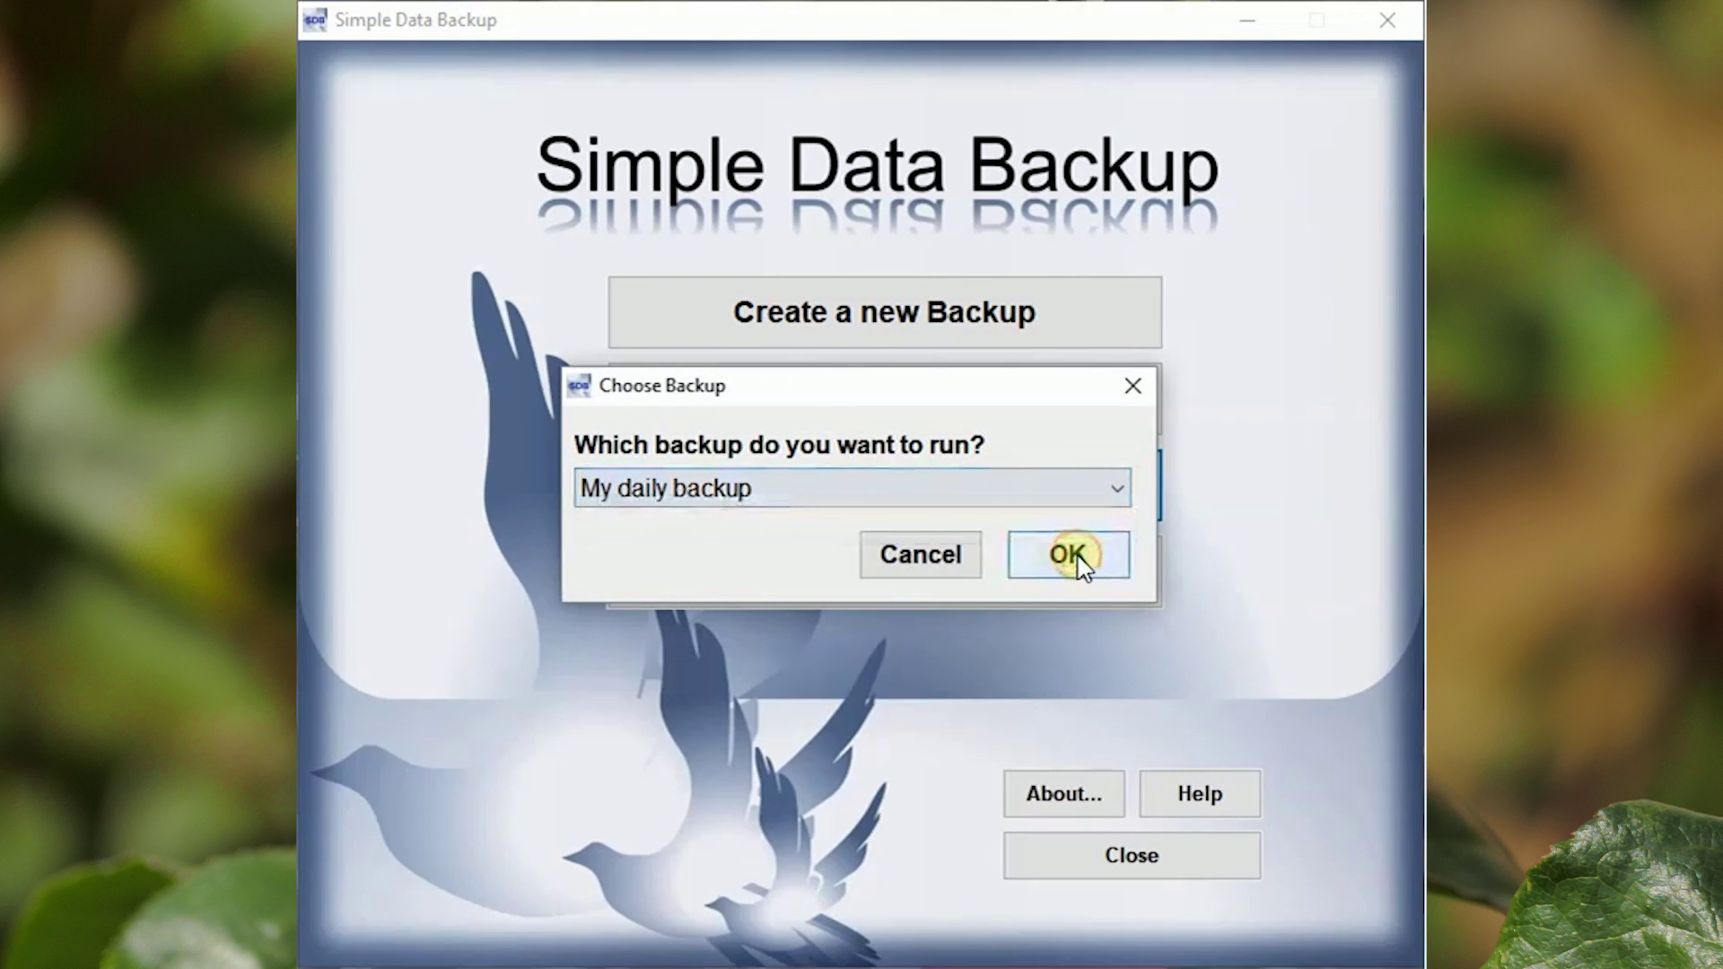
pyautogui.click(1077, 557)
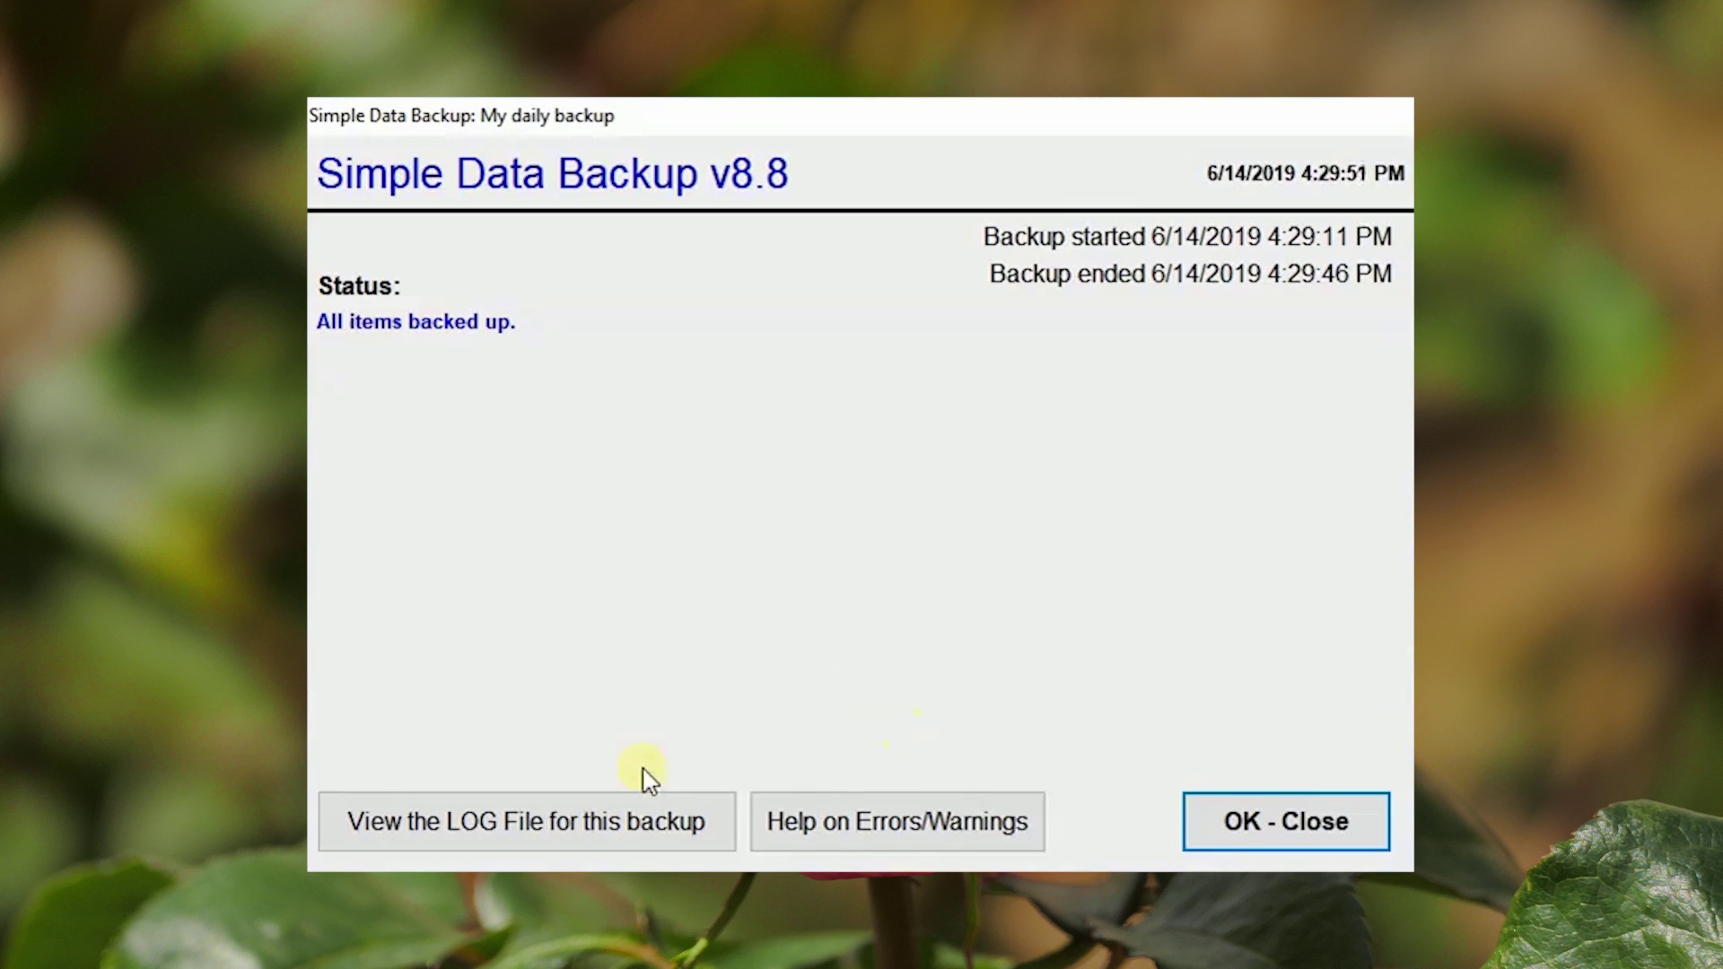
# Open the finished backup's log file in Notepad and scroll through it.
pyautogui.click(591, 830)
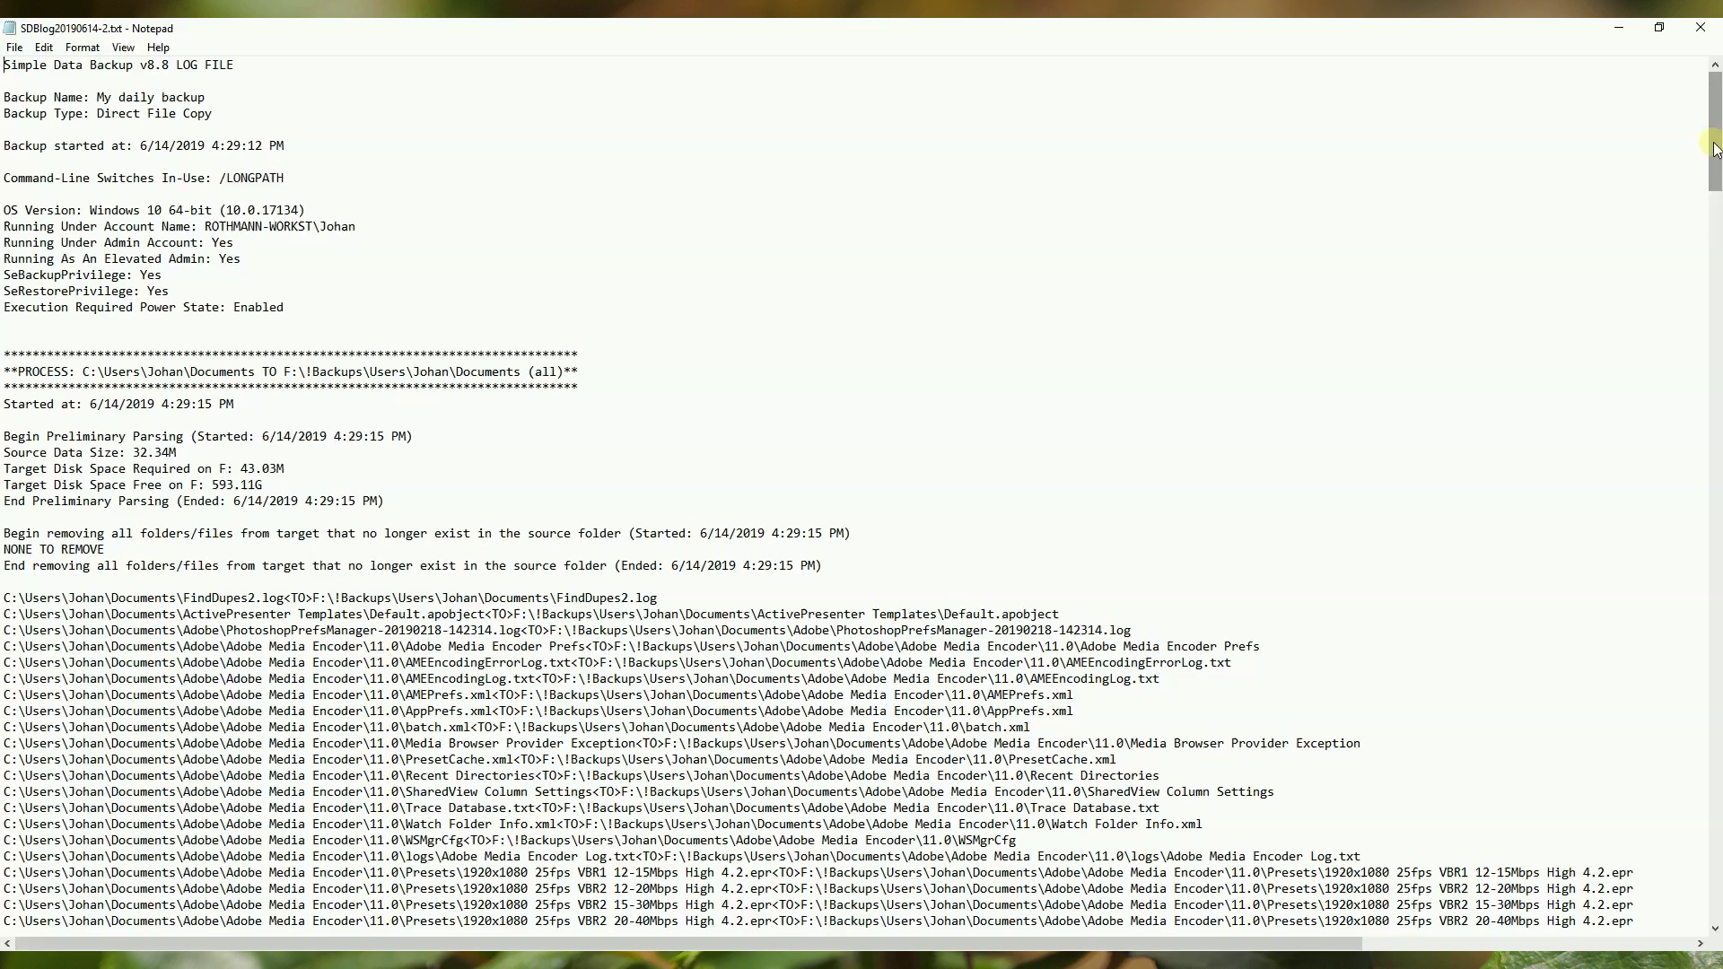
pyautogui.moveTo(1715, 148); pyautogui.dragTo(1611, 877)
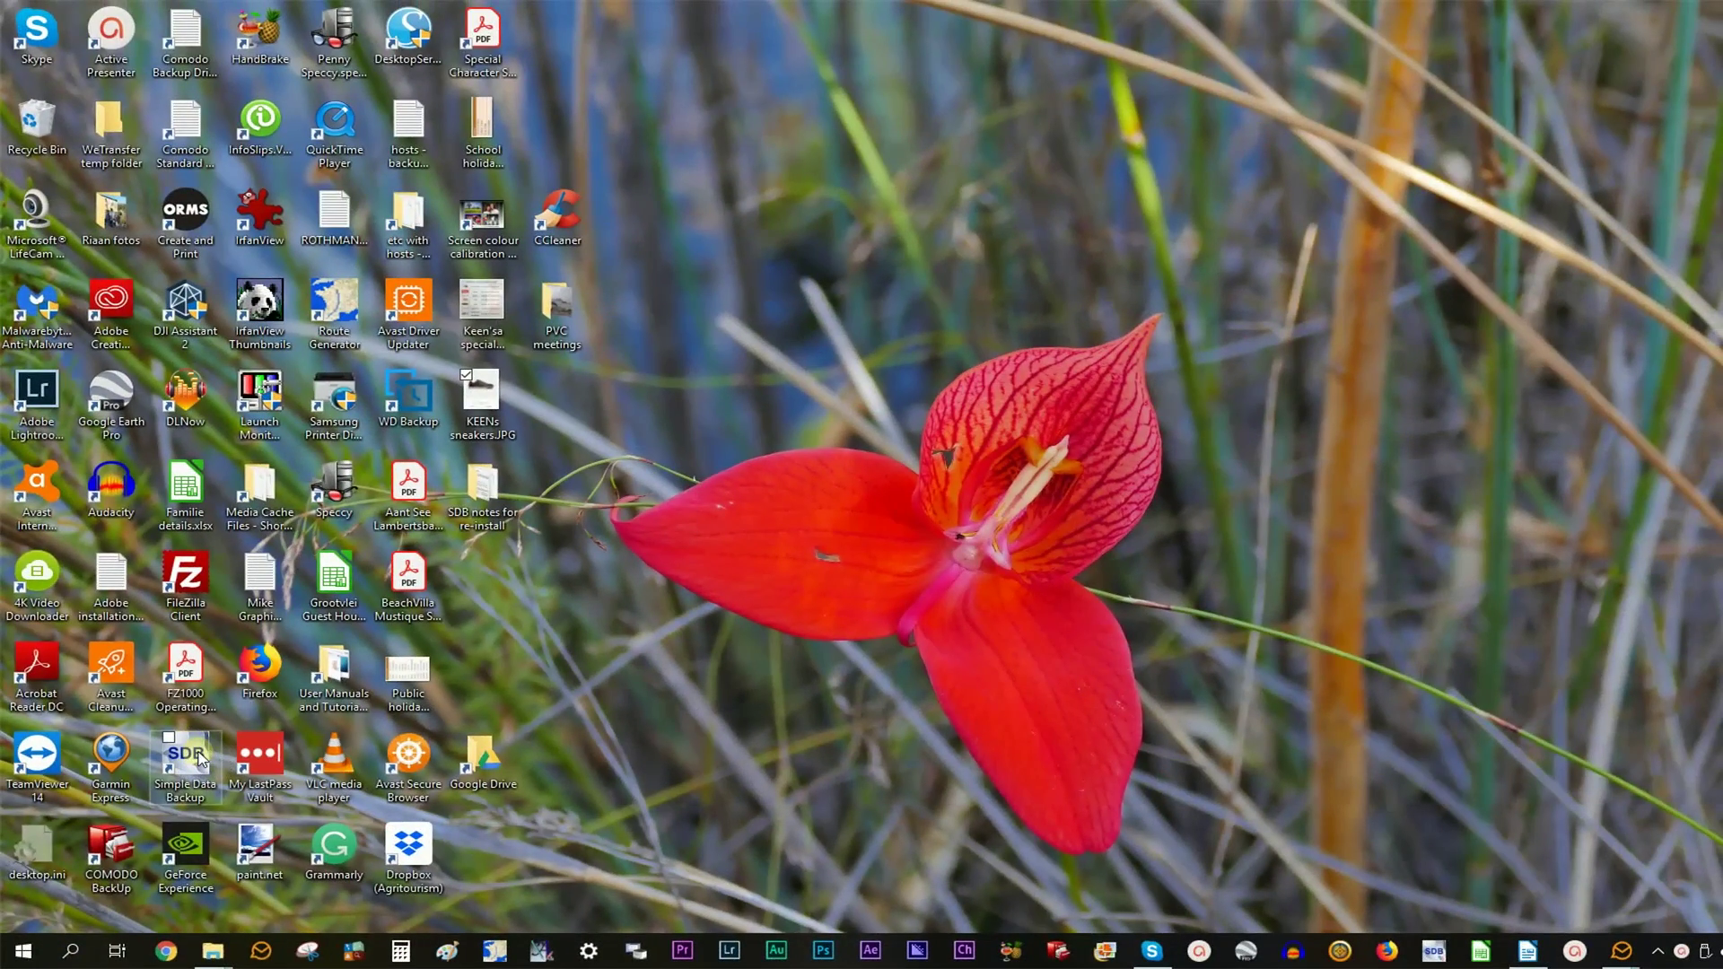
# Relaunch Simple Data Backup from the Start menu's Simple Data Backup 8.8 folder.
pyautogui.click(24, 952)
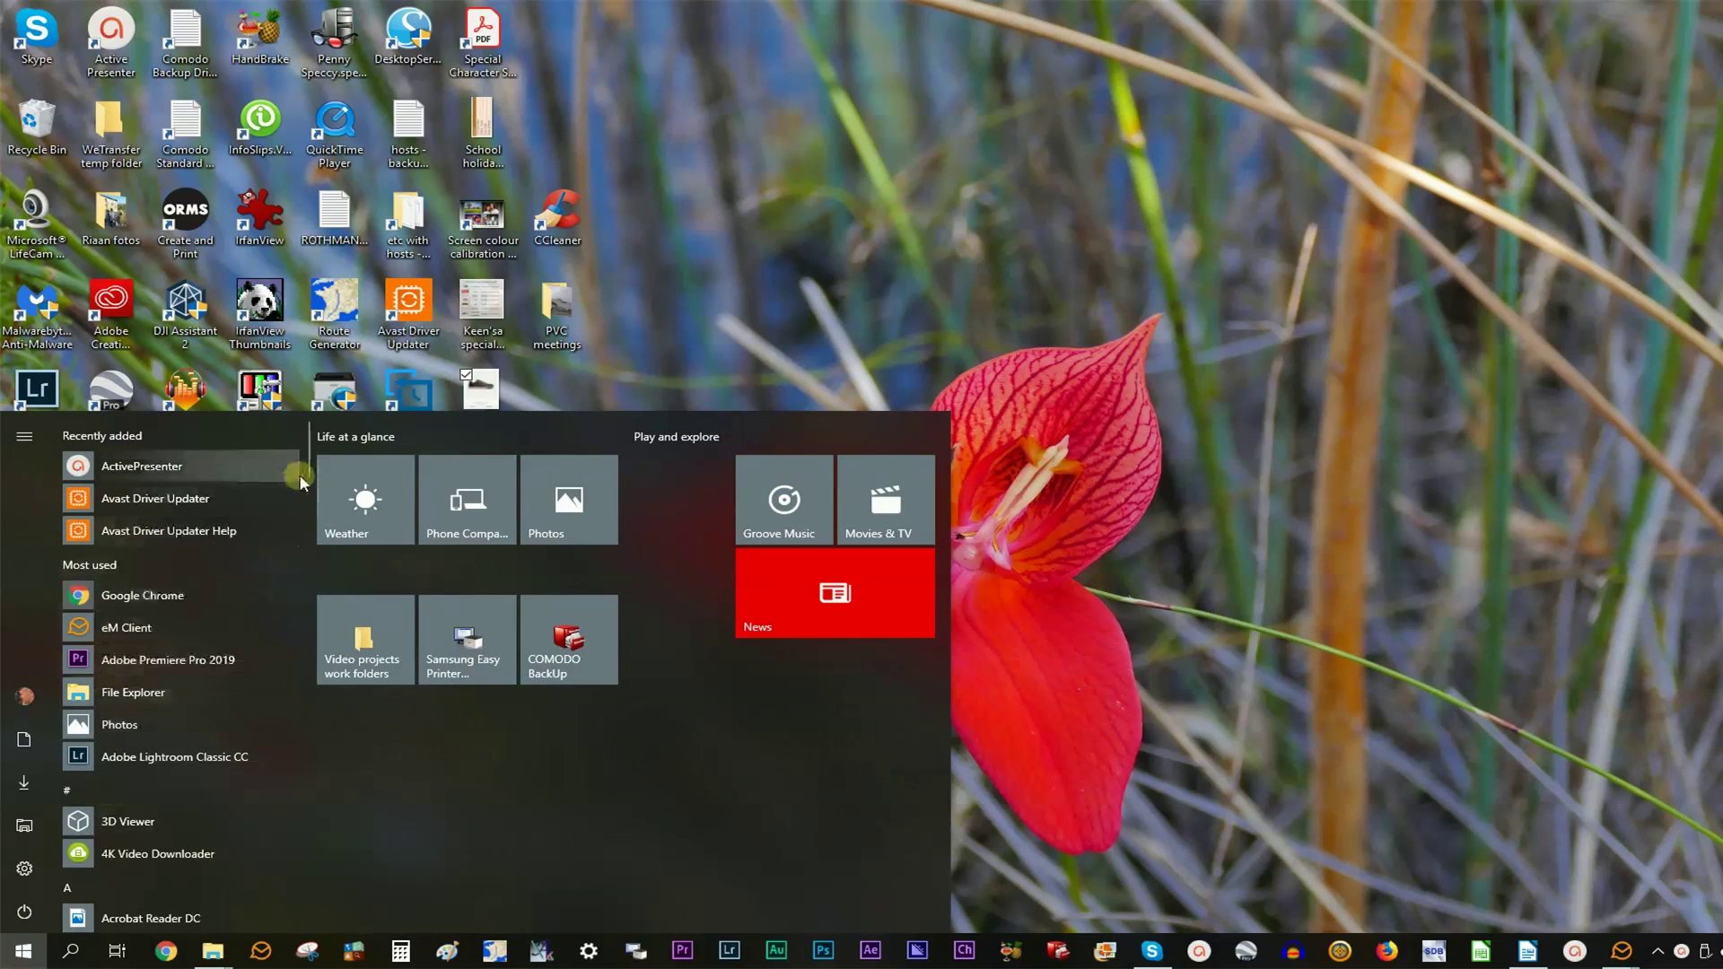
pyautogui.moveTo(304, 464); pyautogui.dragTo(292, 850)
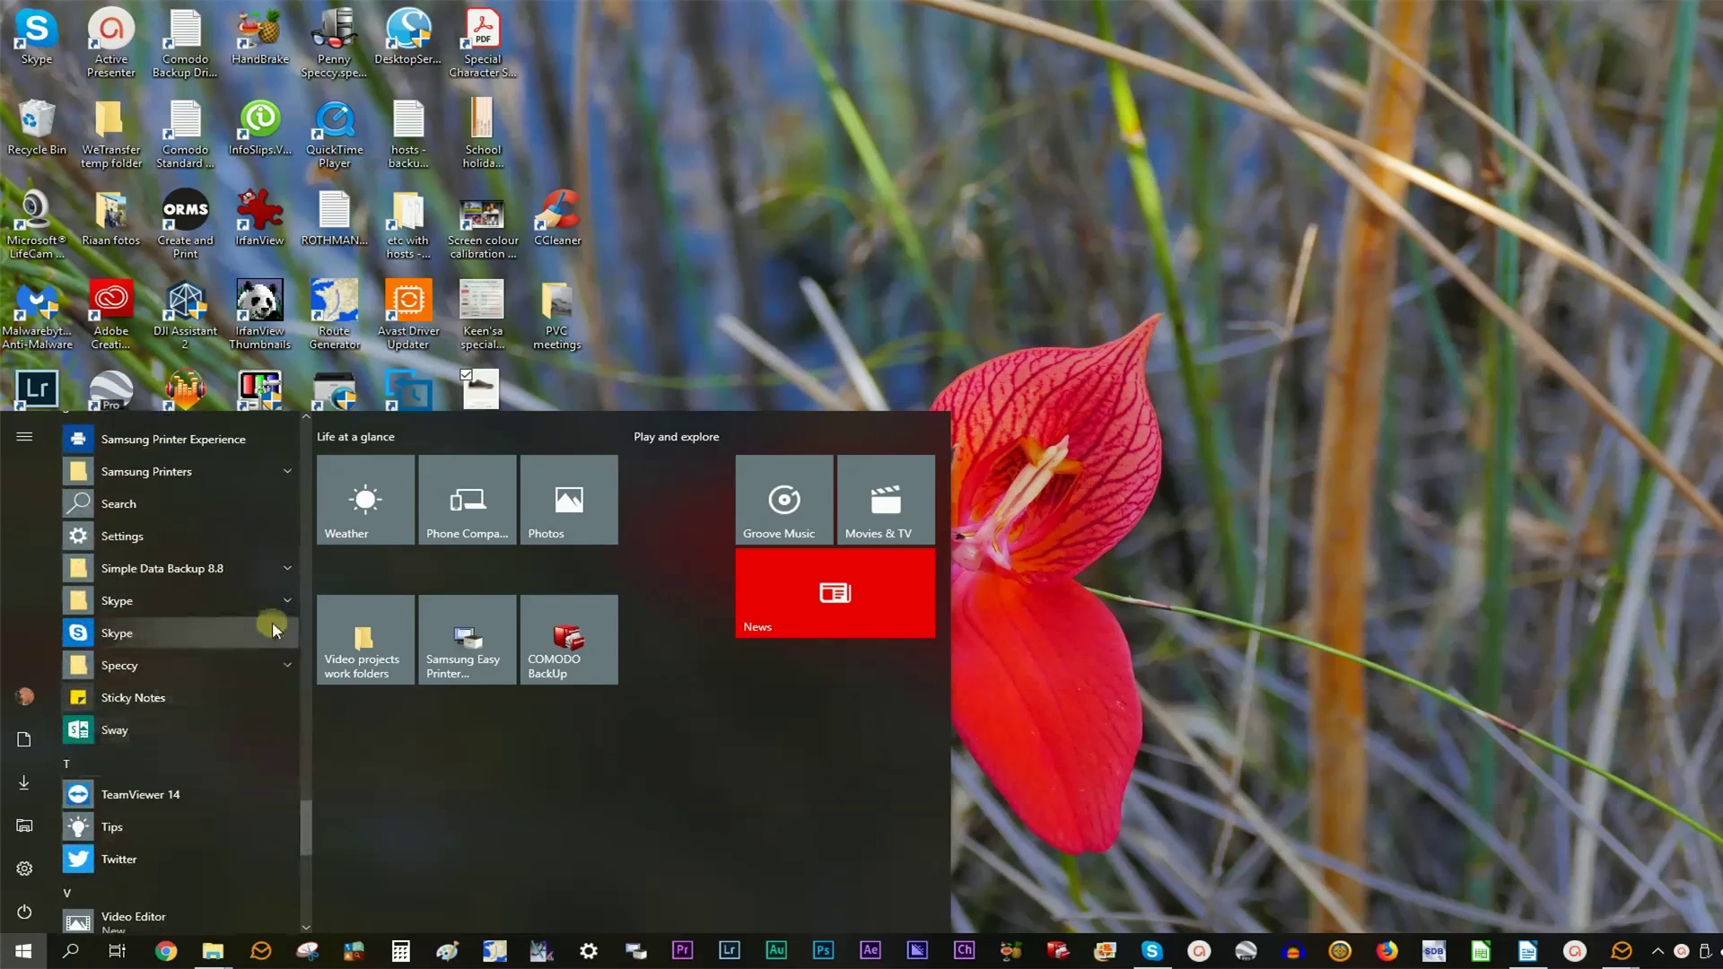
pyautogui.click(287, 570)
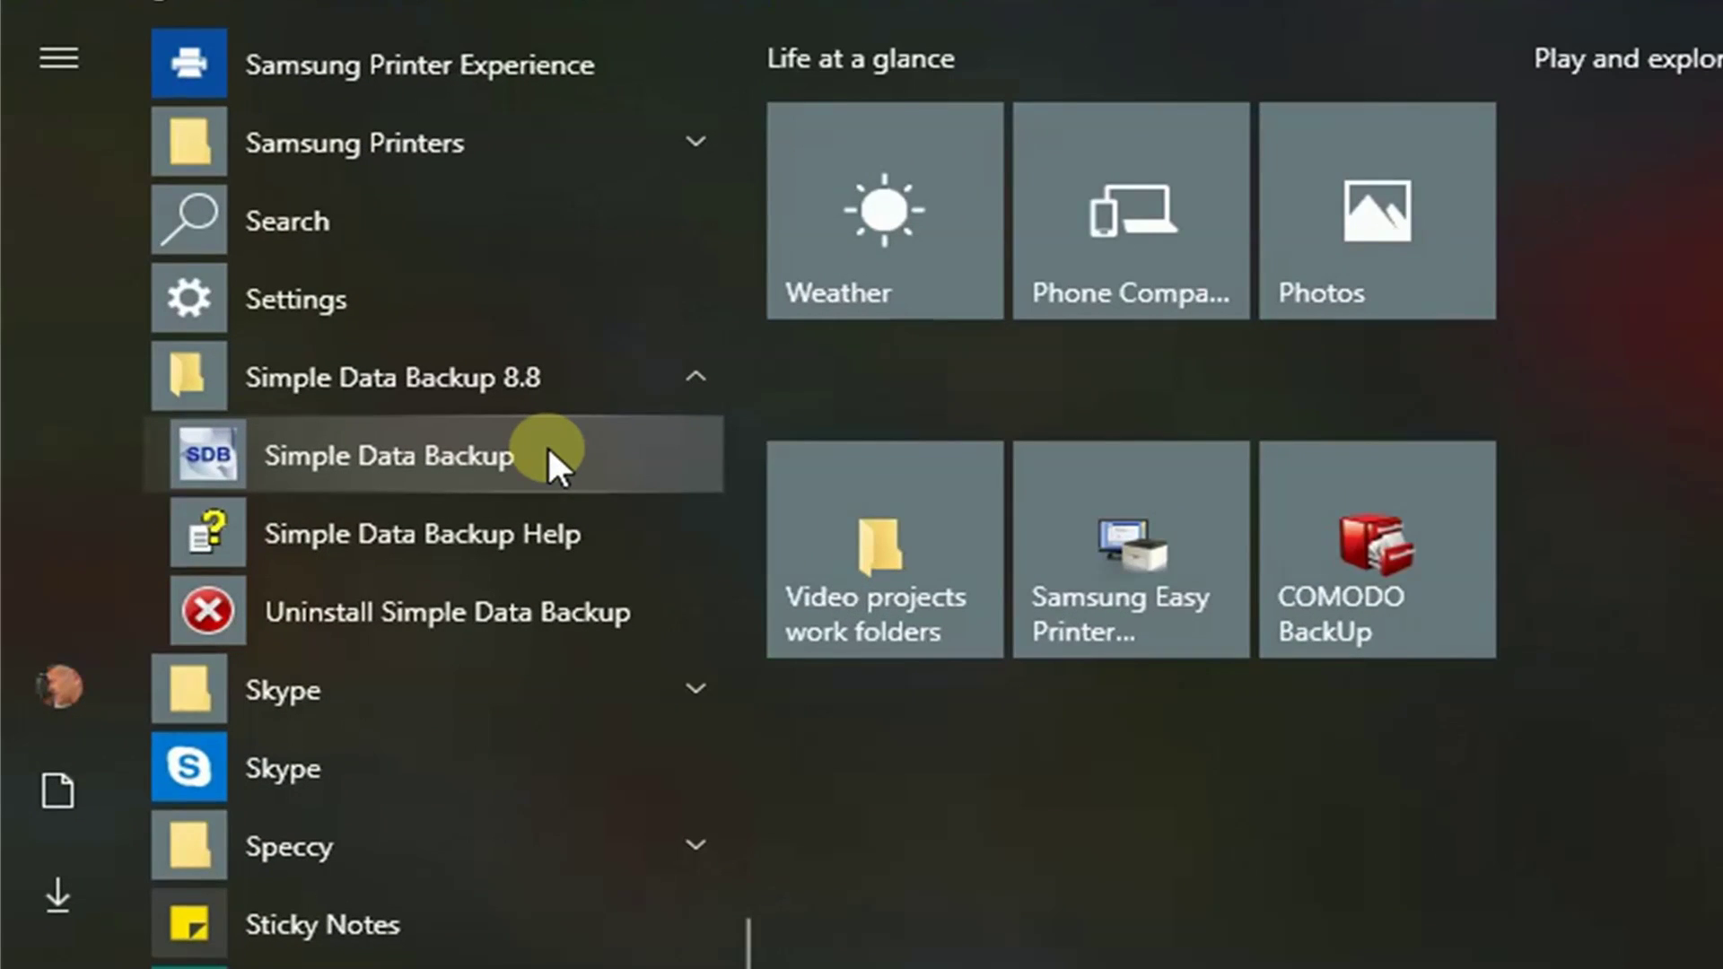
pyautogui.click(549, 454)
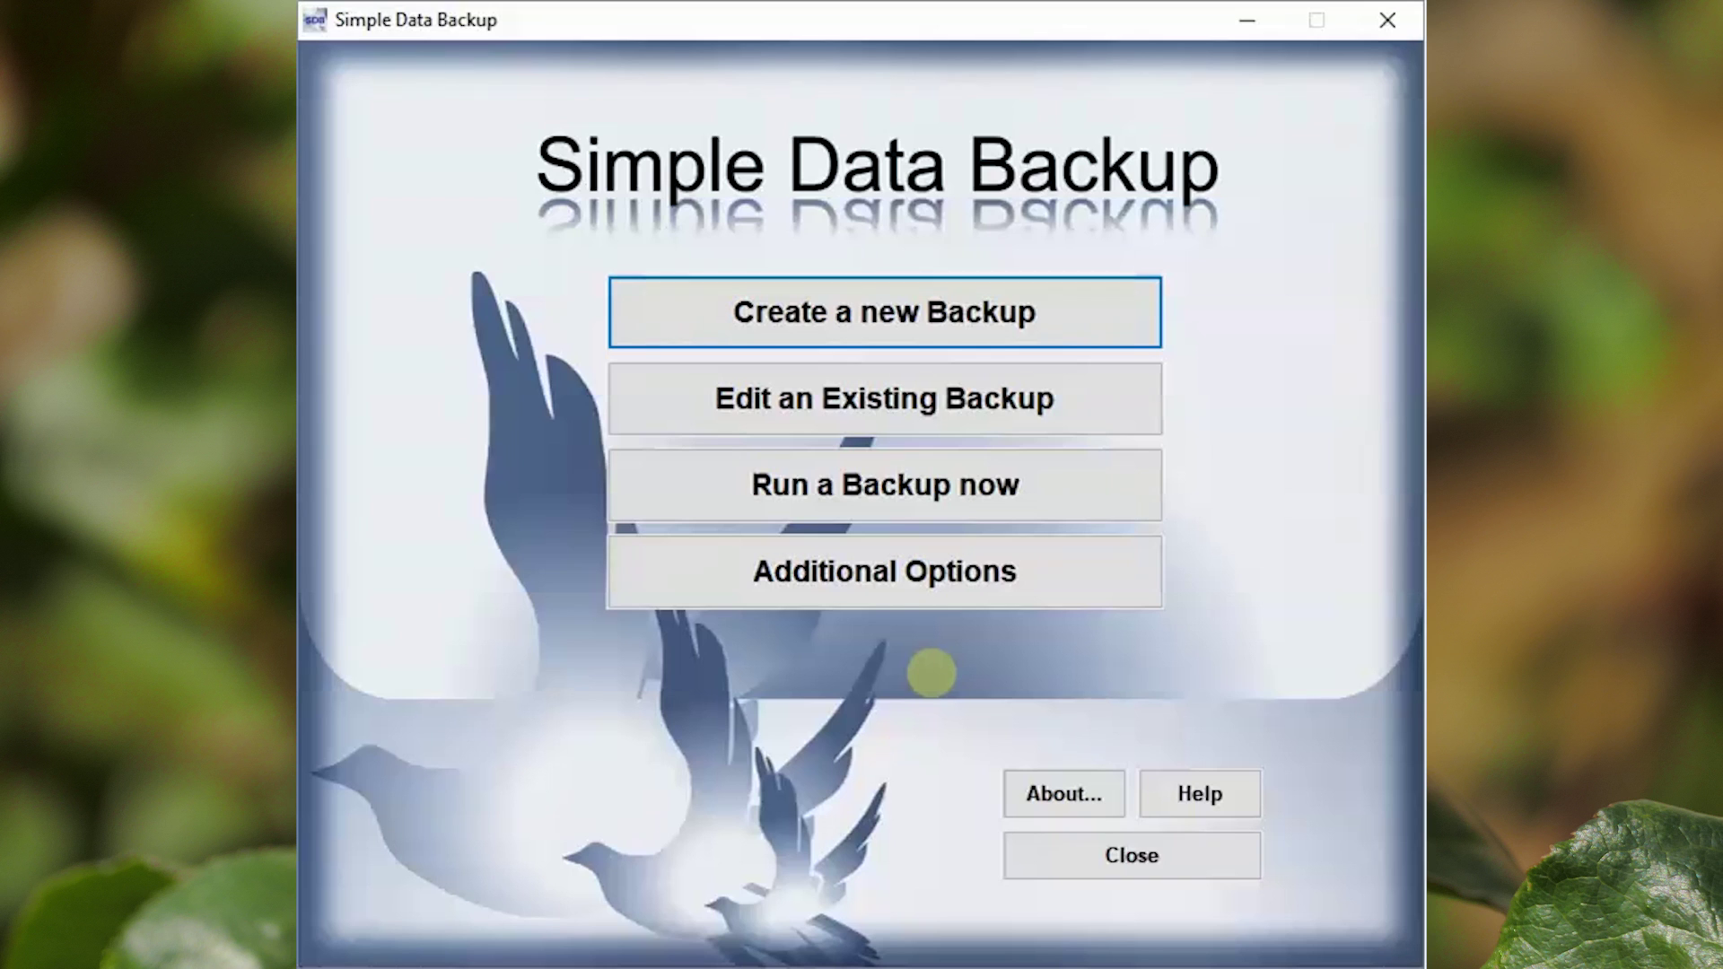
# Run My daily backup a second time, then open and scroll through its log file.
pyautogui.click(912, 491)
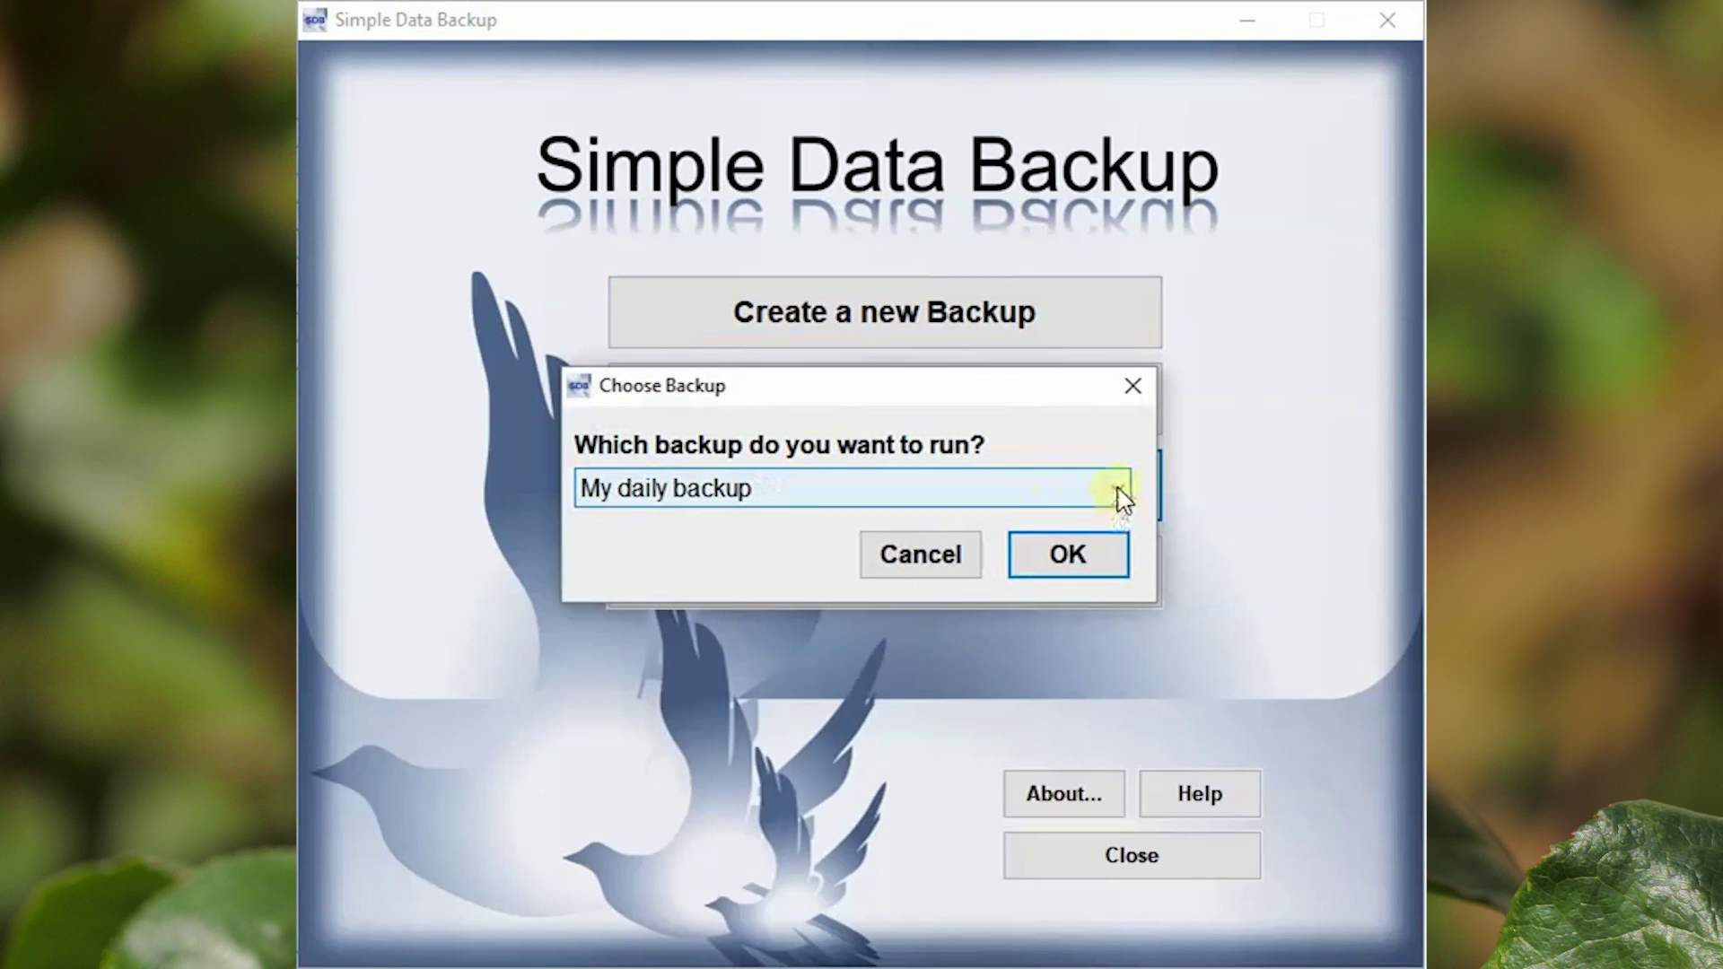
pyautogui.click(1117, 490)
pyautogui.click(1039, 565)
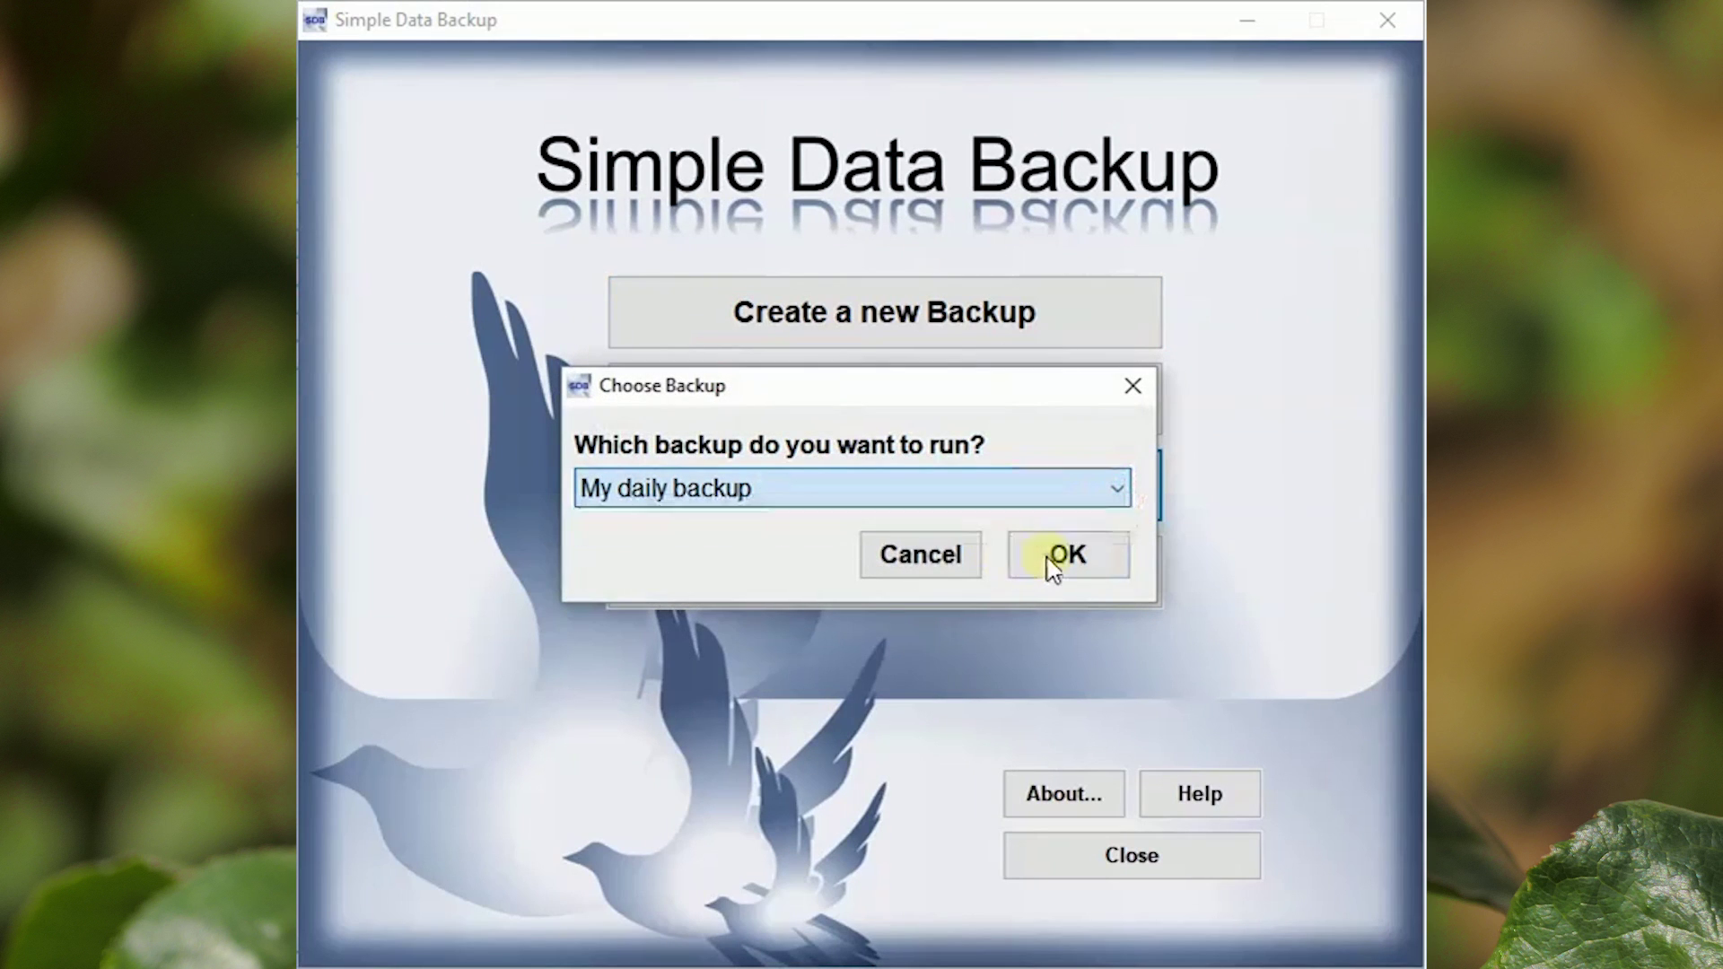
pyautogui.click(1057, 555)
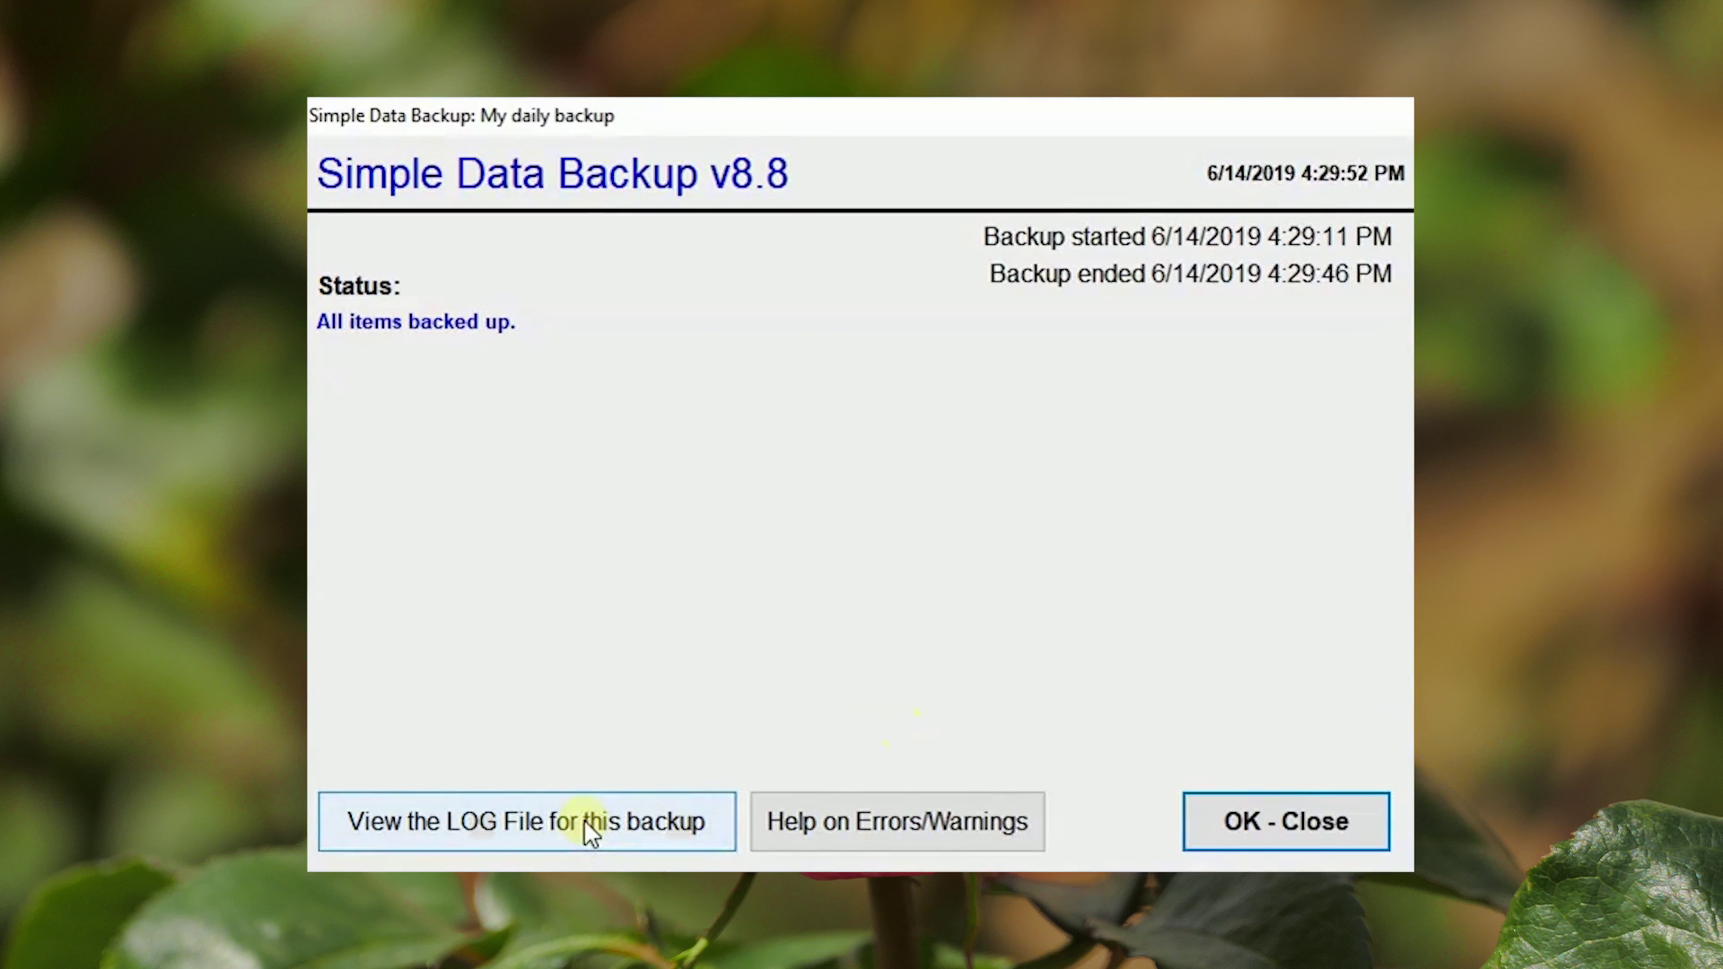
pyautogui.click(589, 826)
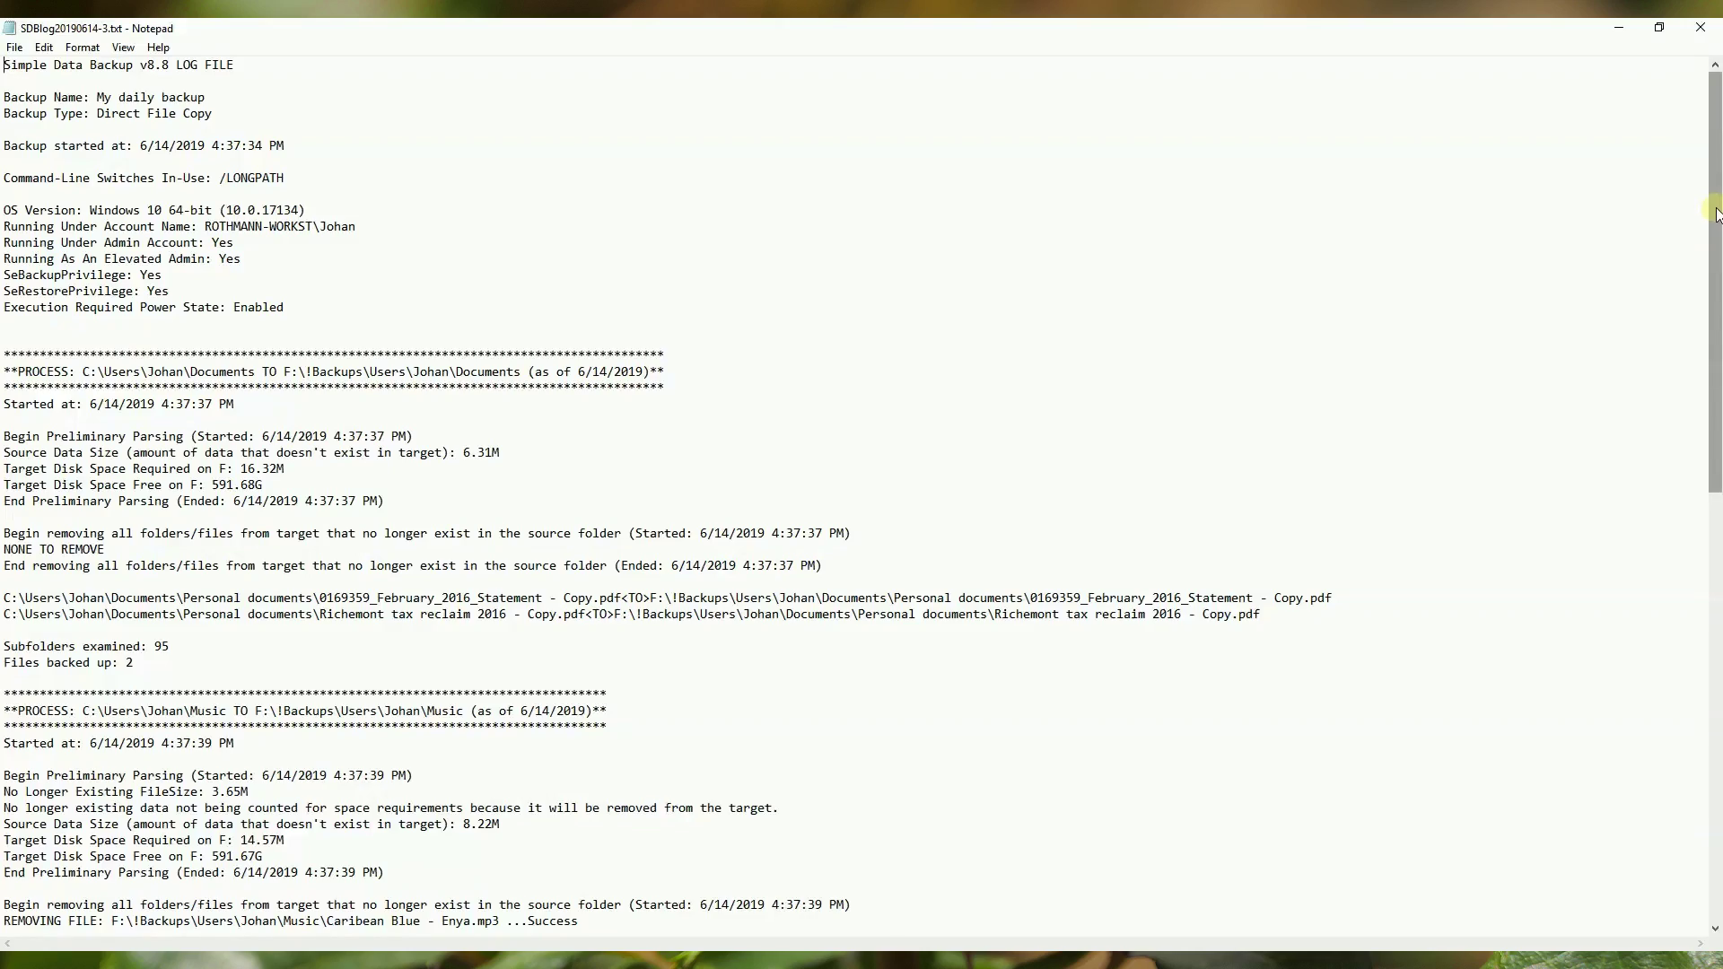
pyautogui.moveTo(1715, 213); pyautogui.dragTo(1714, 644)
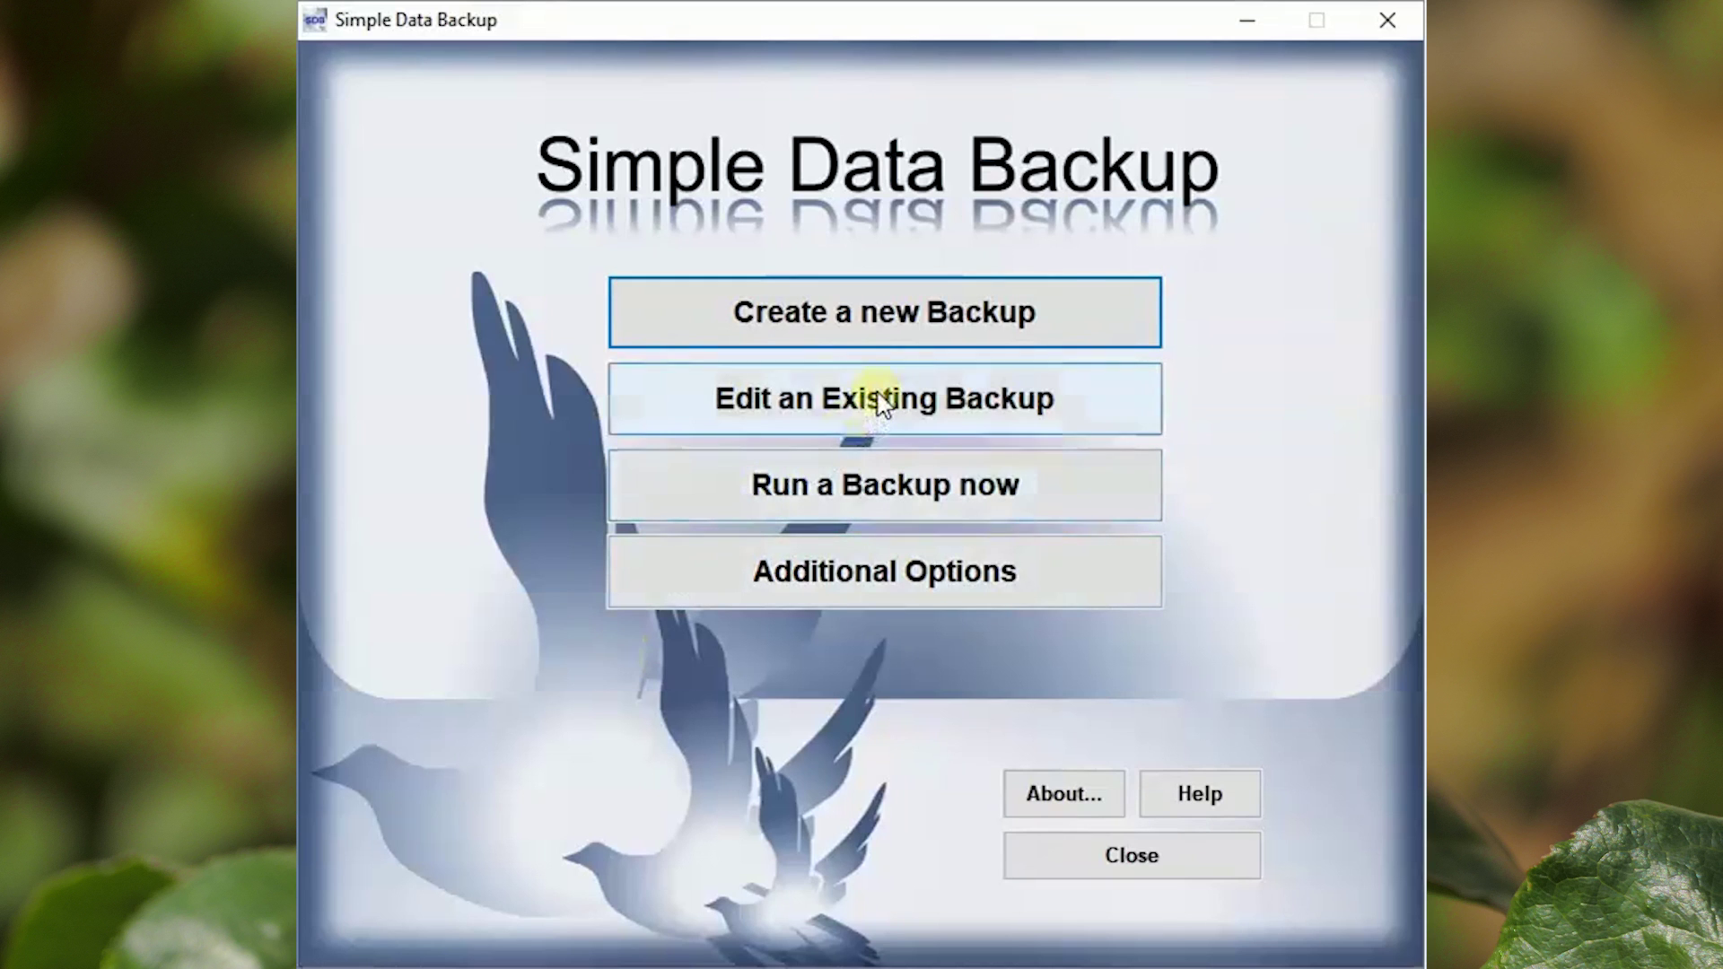
pyautogui.click(884, 404)
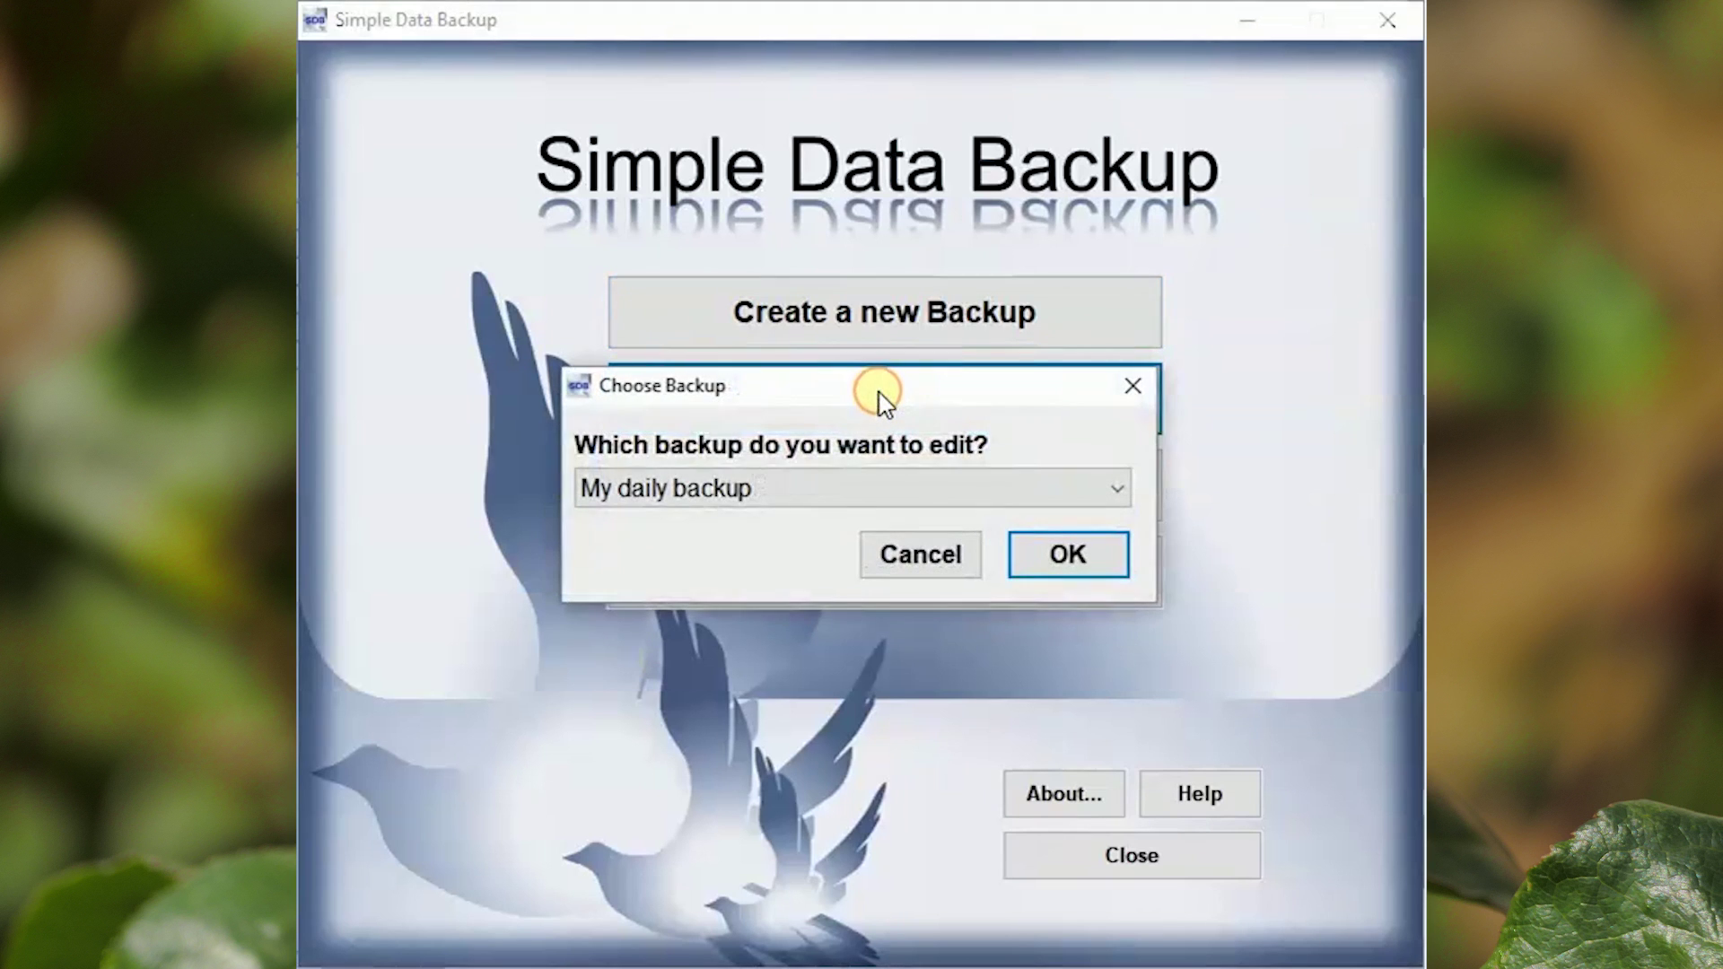
pyautogui.click(1065, 556)
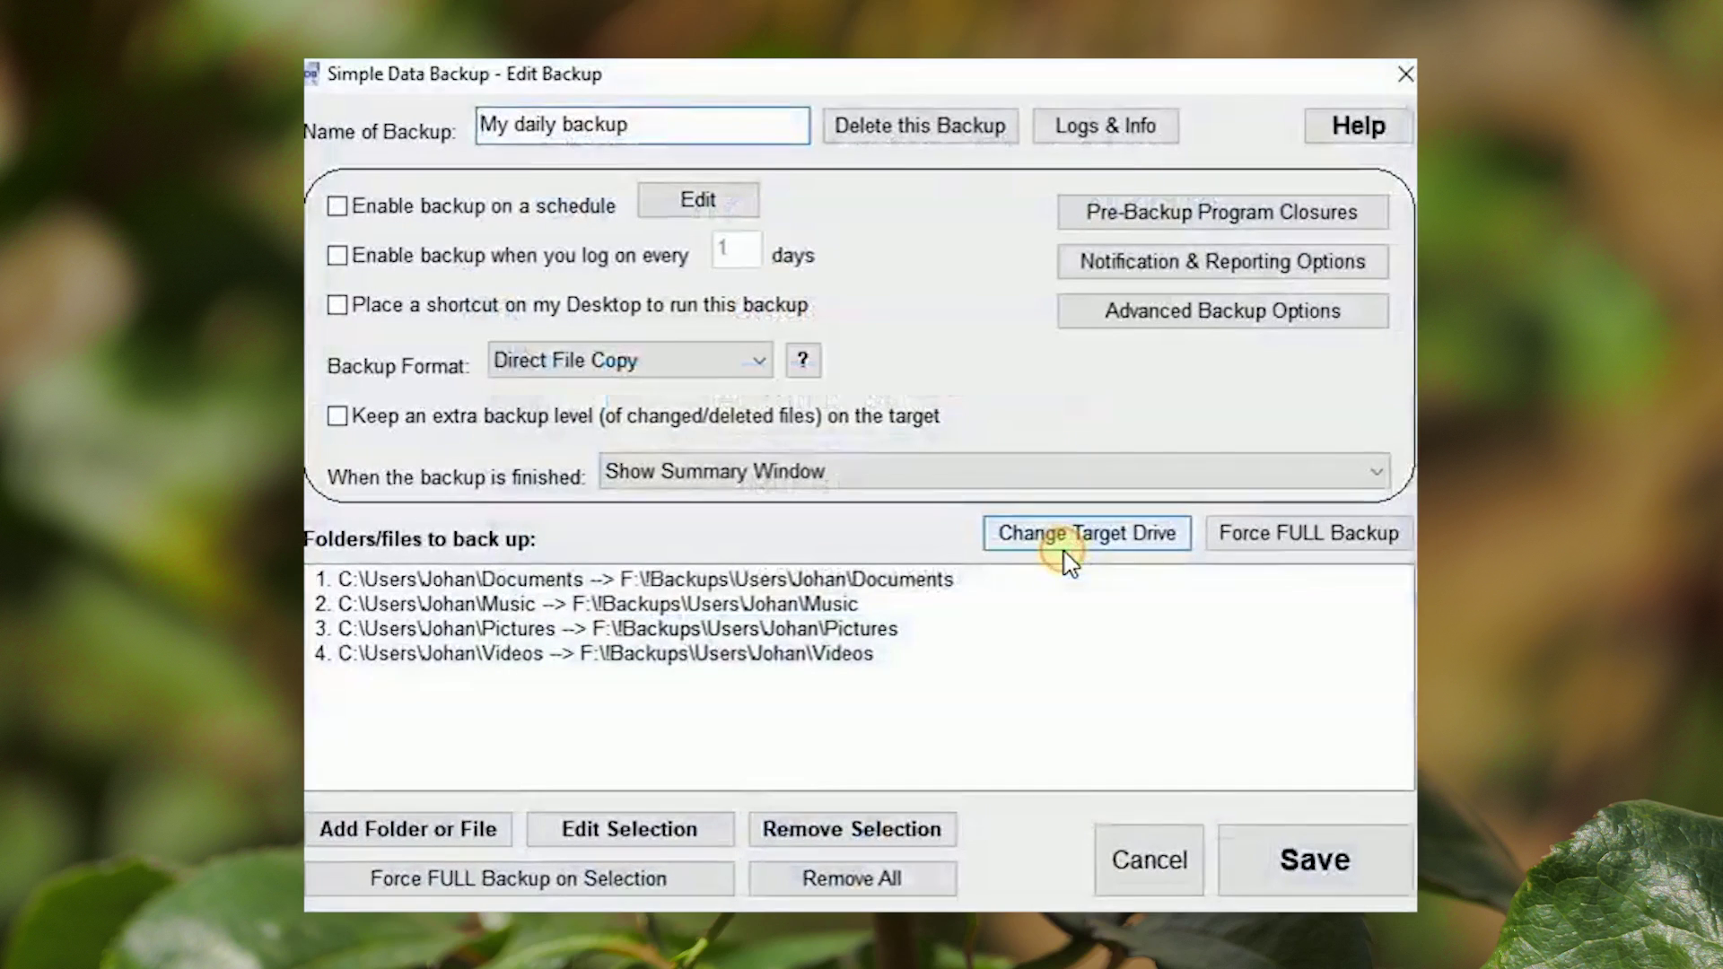
pyautogui.click(1129, 133)
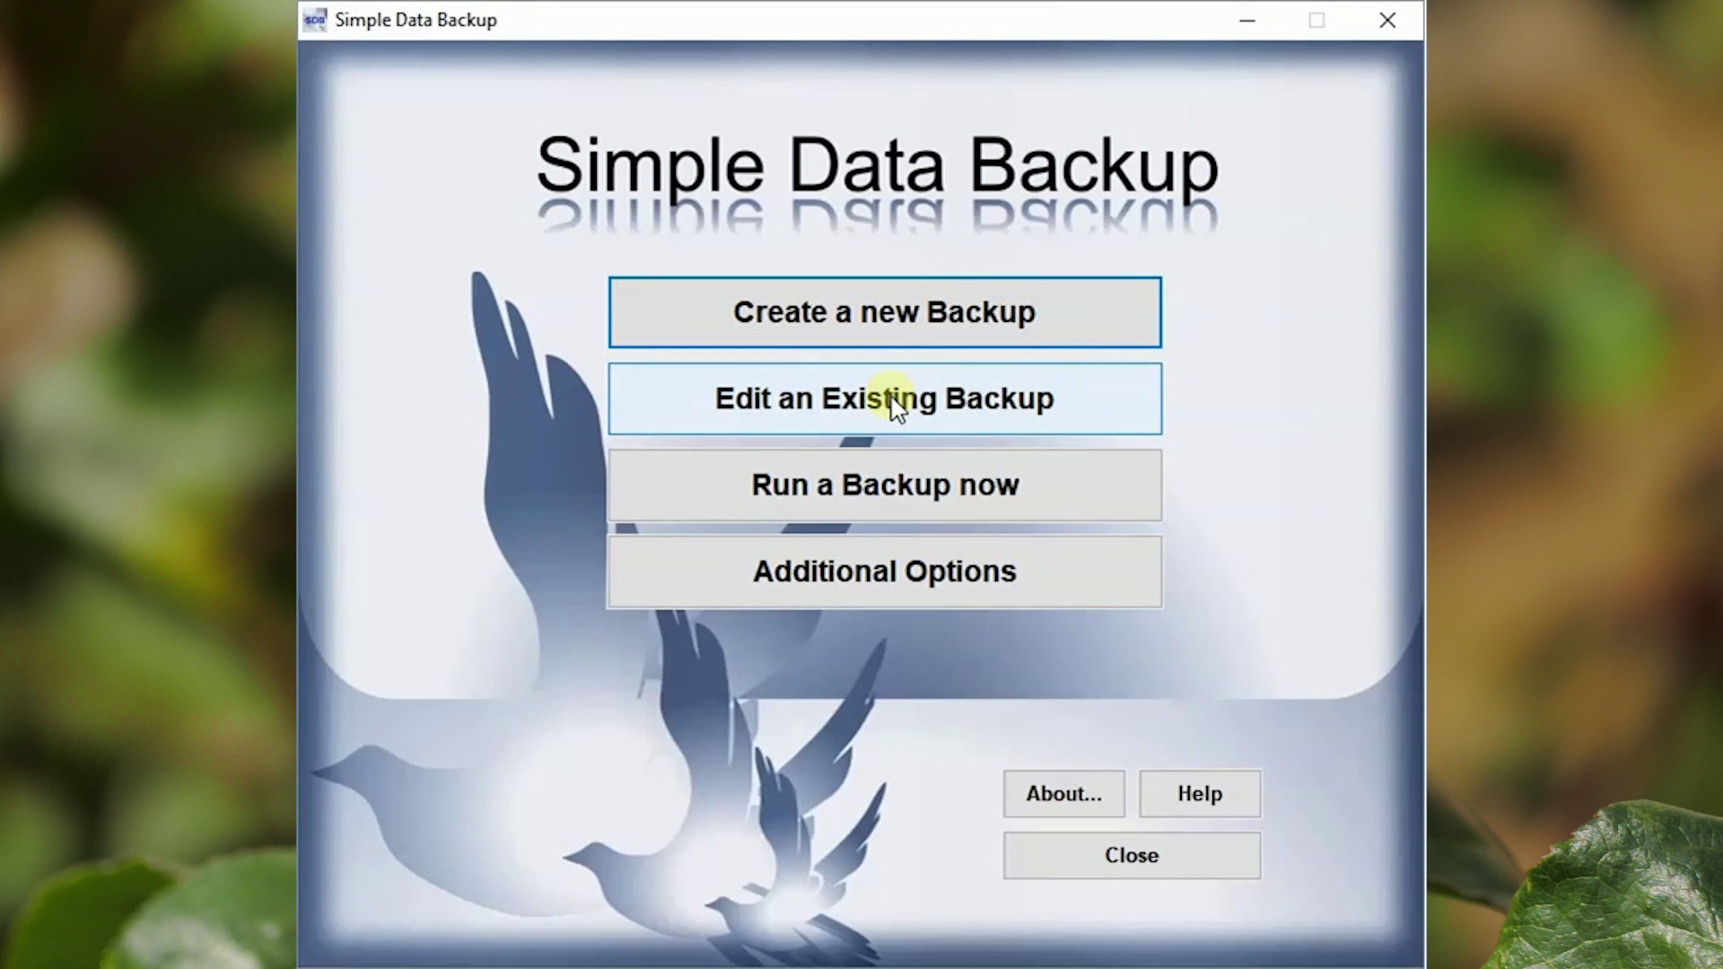
pyautogui.click(897, 404)
pyautogui.click(1067, 563)
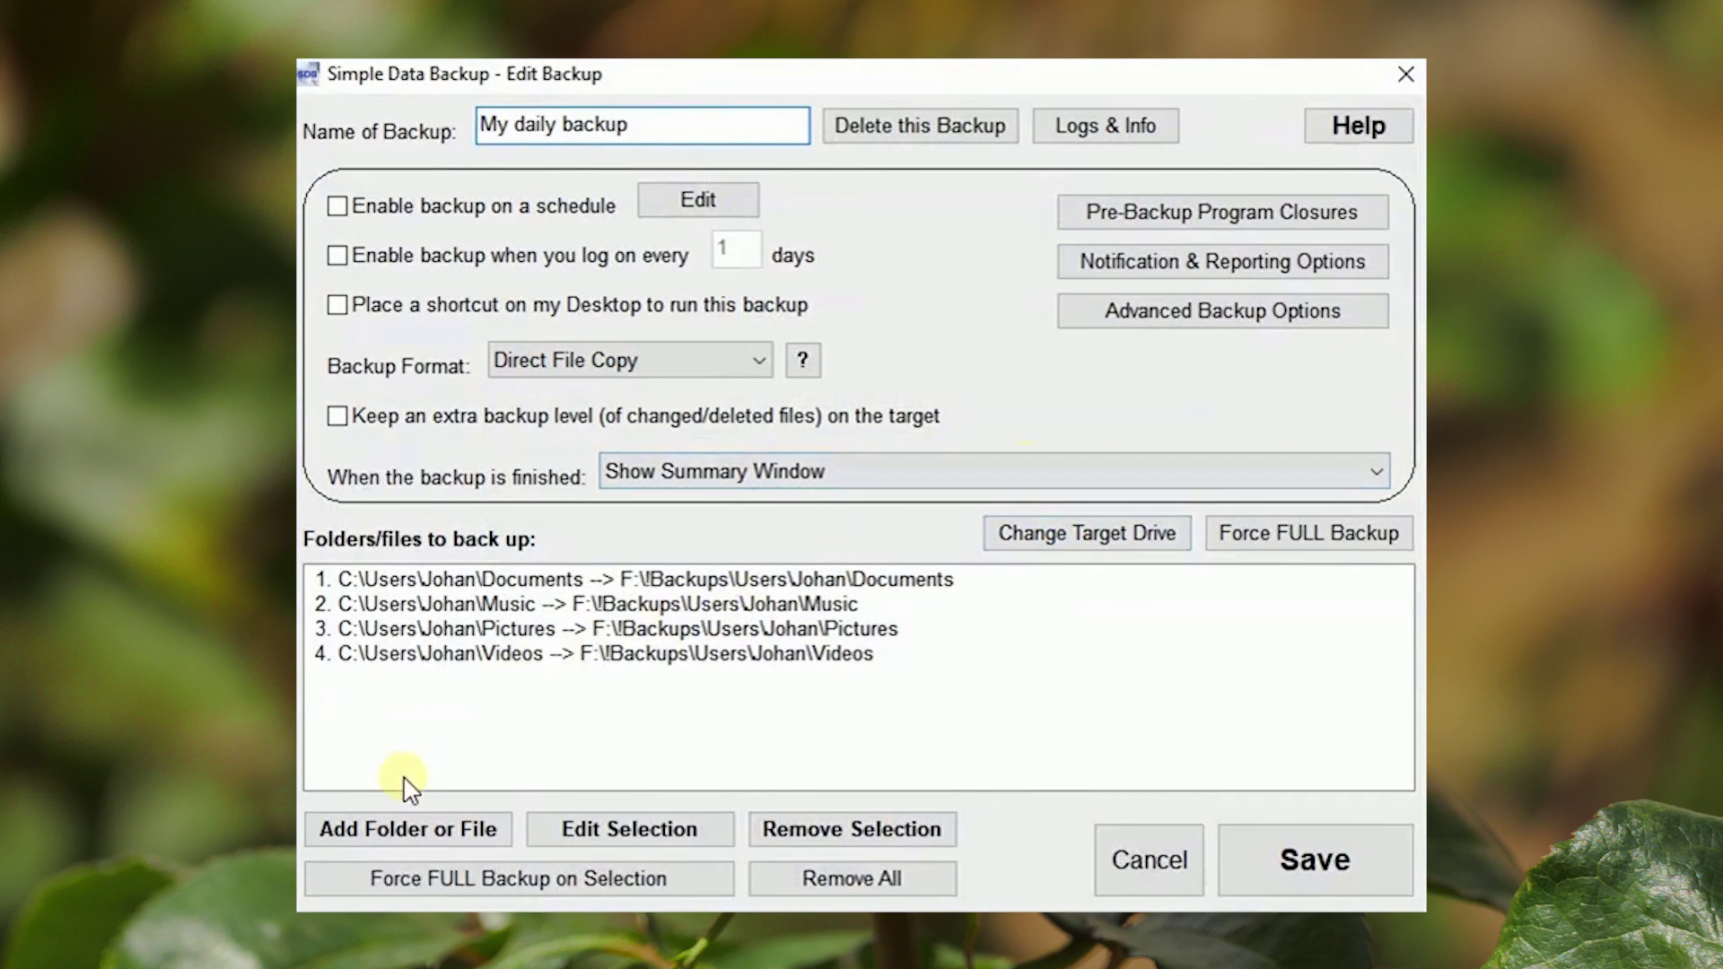
pyautogui.click(536, 633)
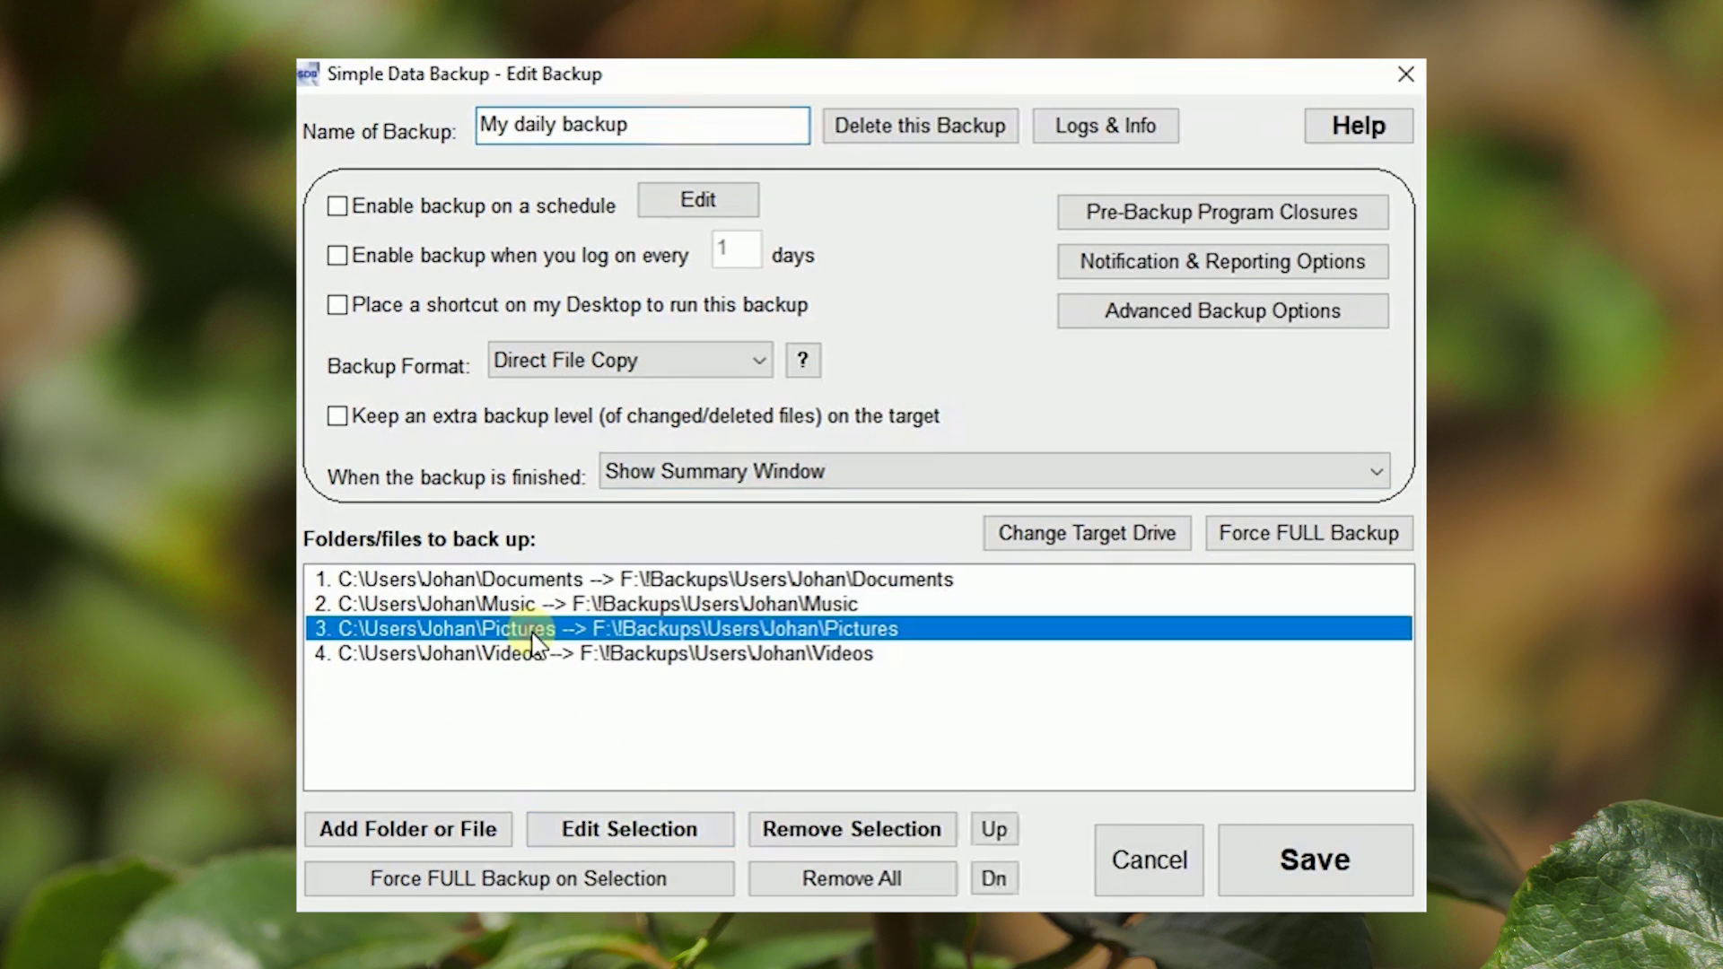
pyautogui.click(625, 835)
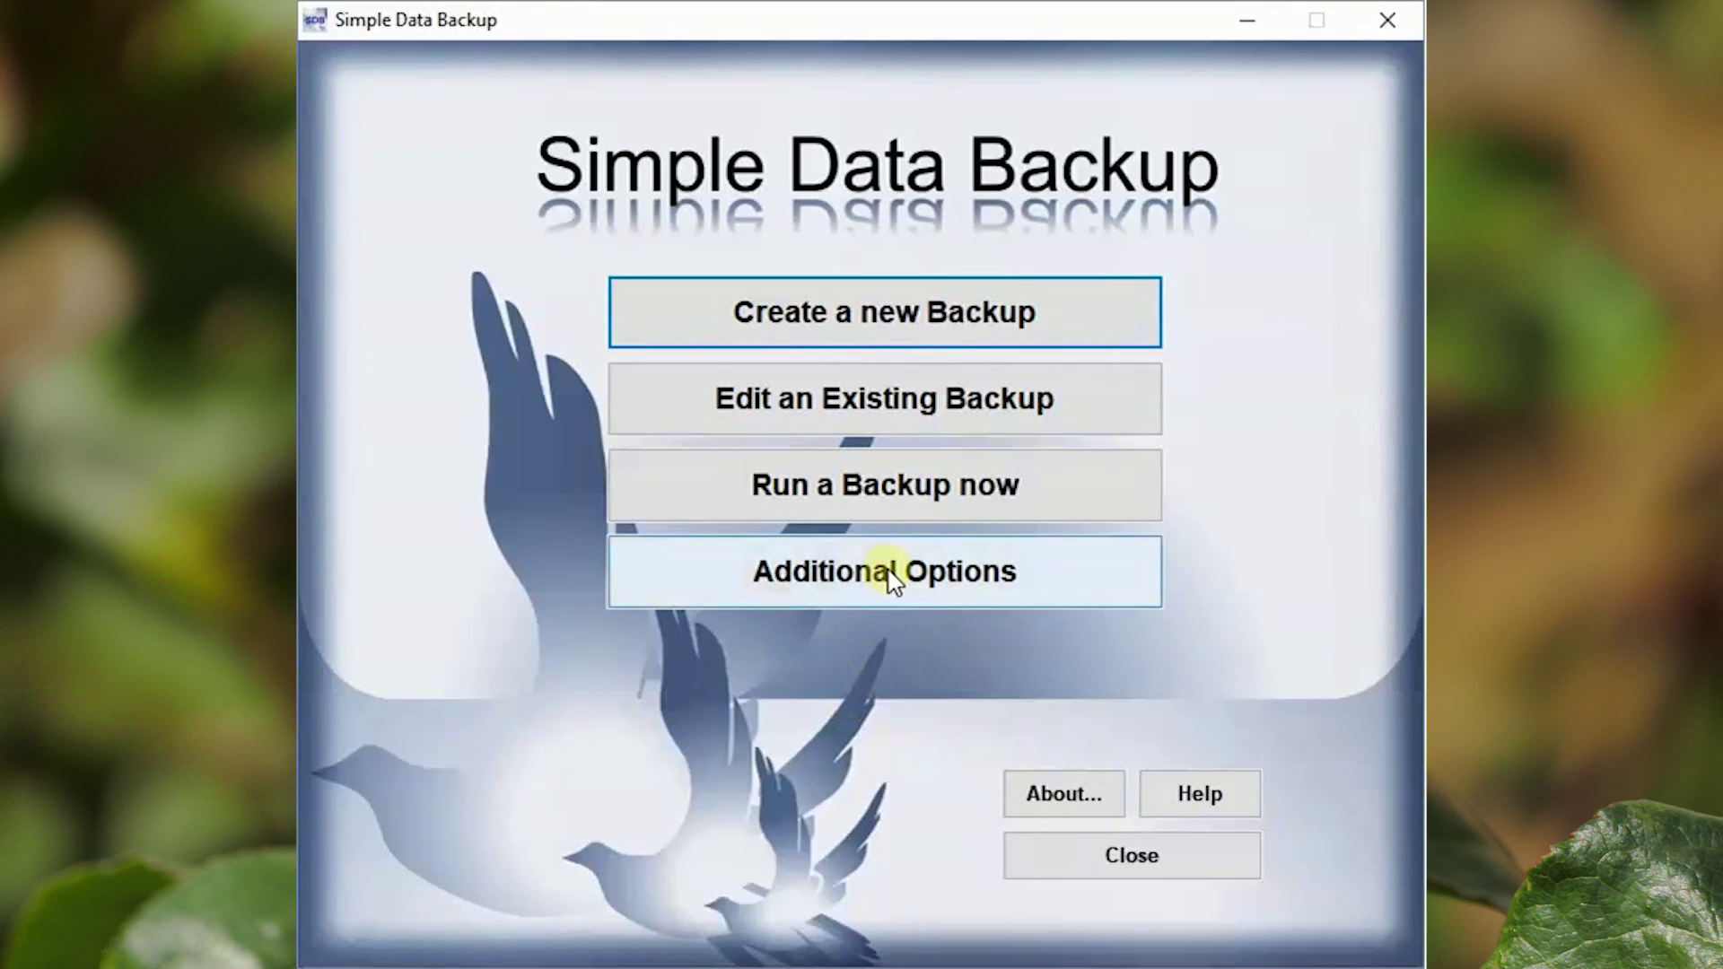
# Start a restore from My daily backup through Additional Options.
pyautogui.click(891, 579)
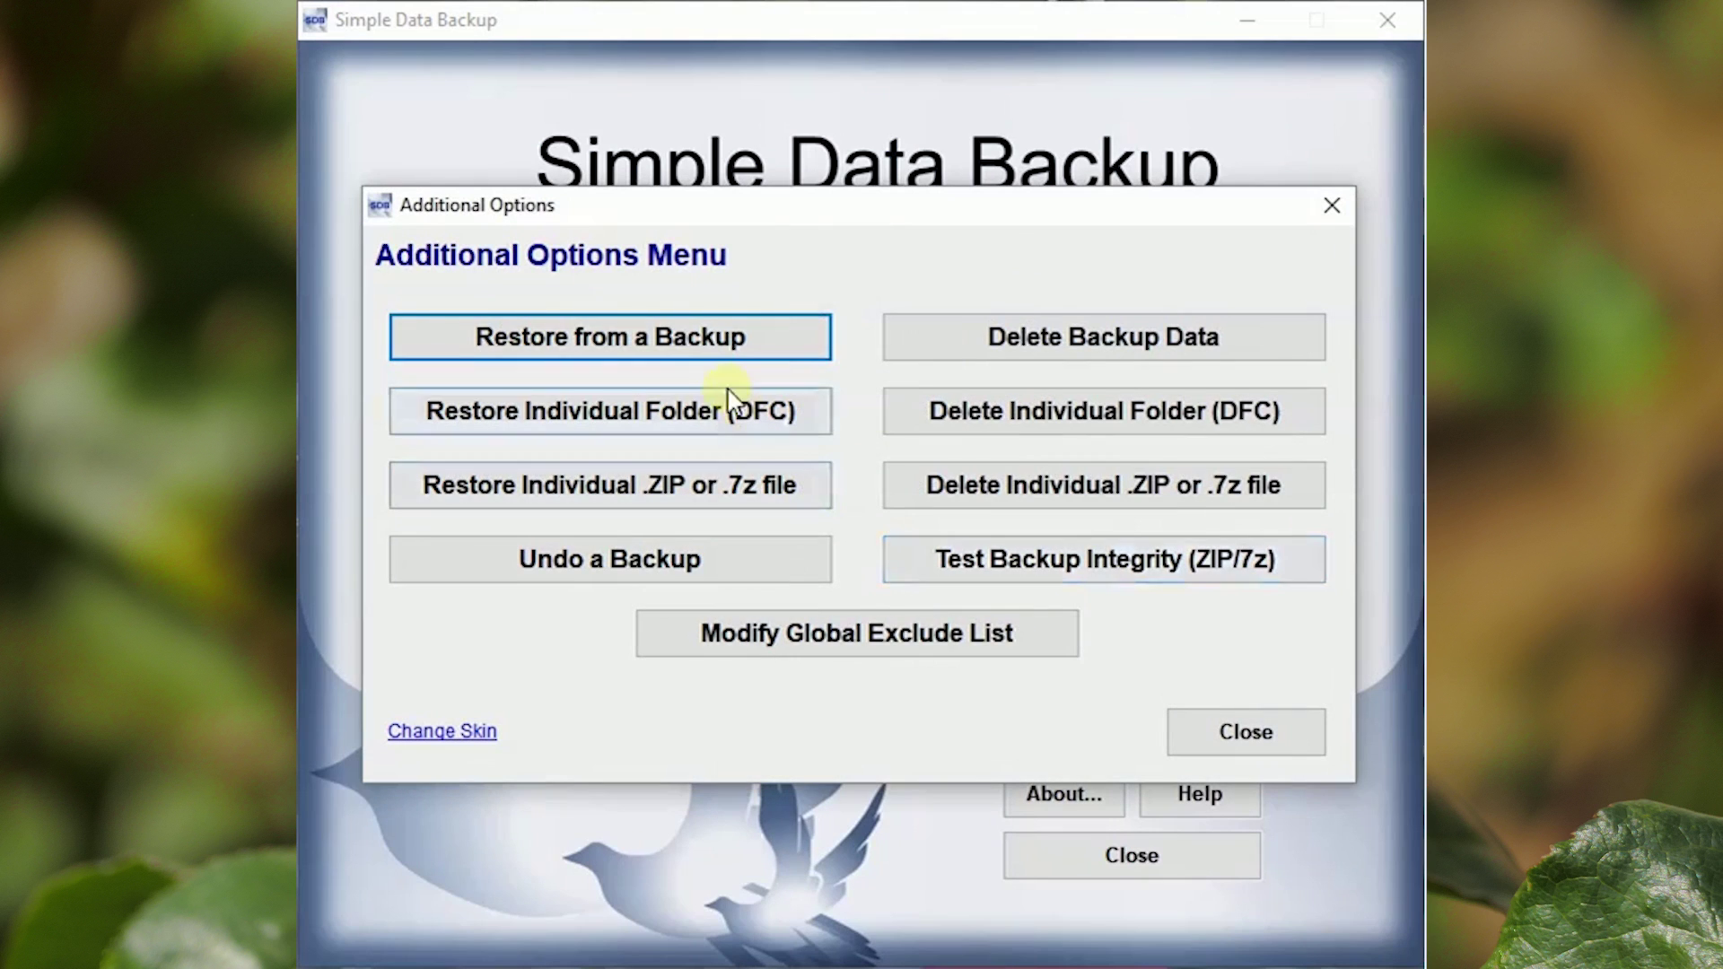
pyautogui.click(693, 354)
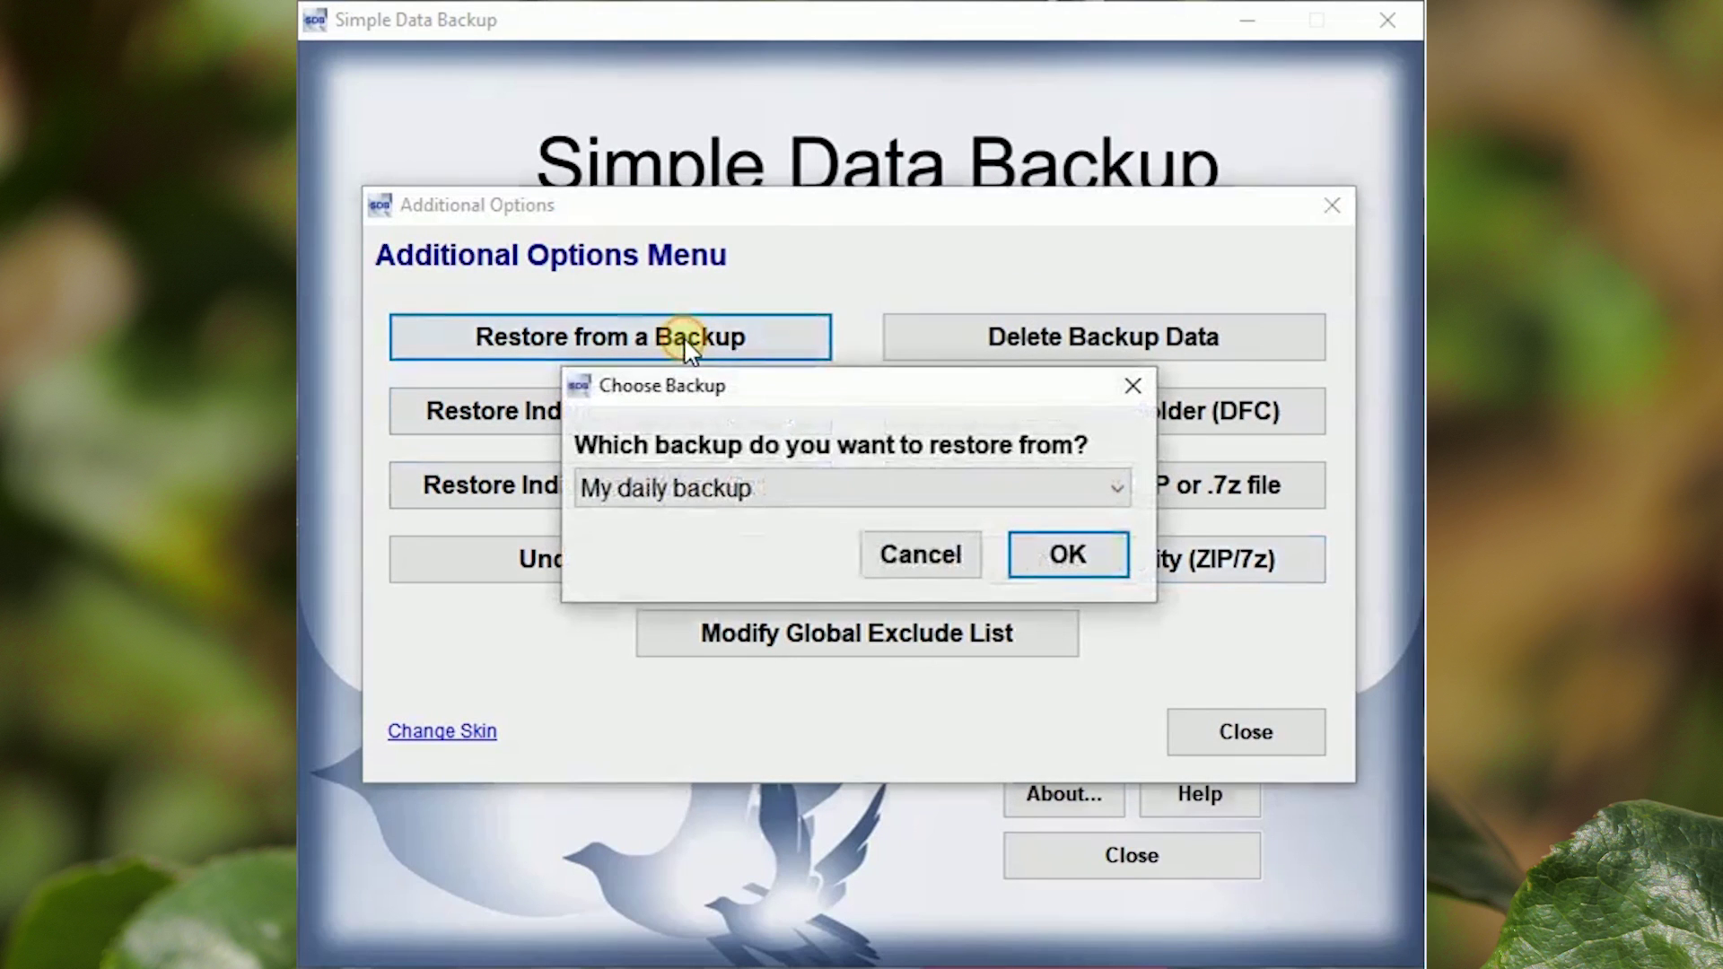
pyautogui.click(1062, 564)
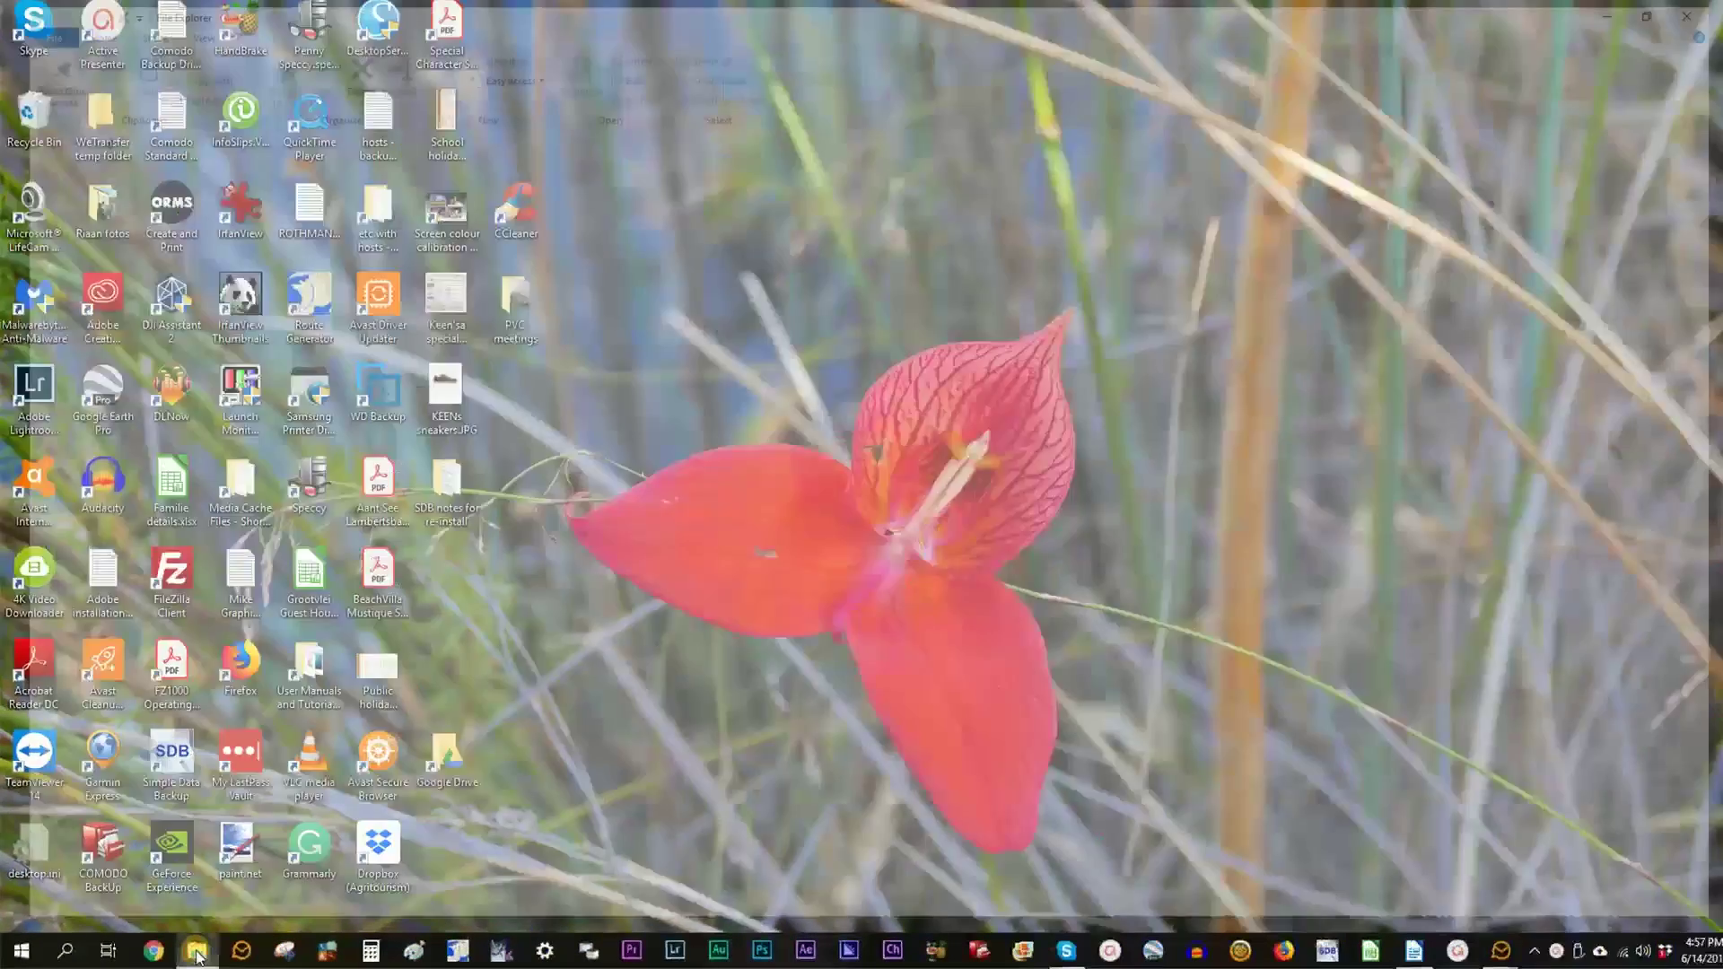
# Browse drive F: through !Backups, Users and the user's folder into the backed-up Pictures folder.
pyautogui.click(648, 931)
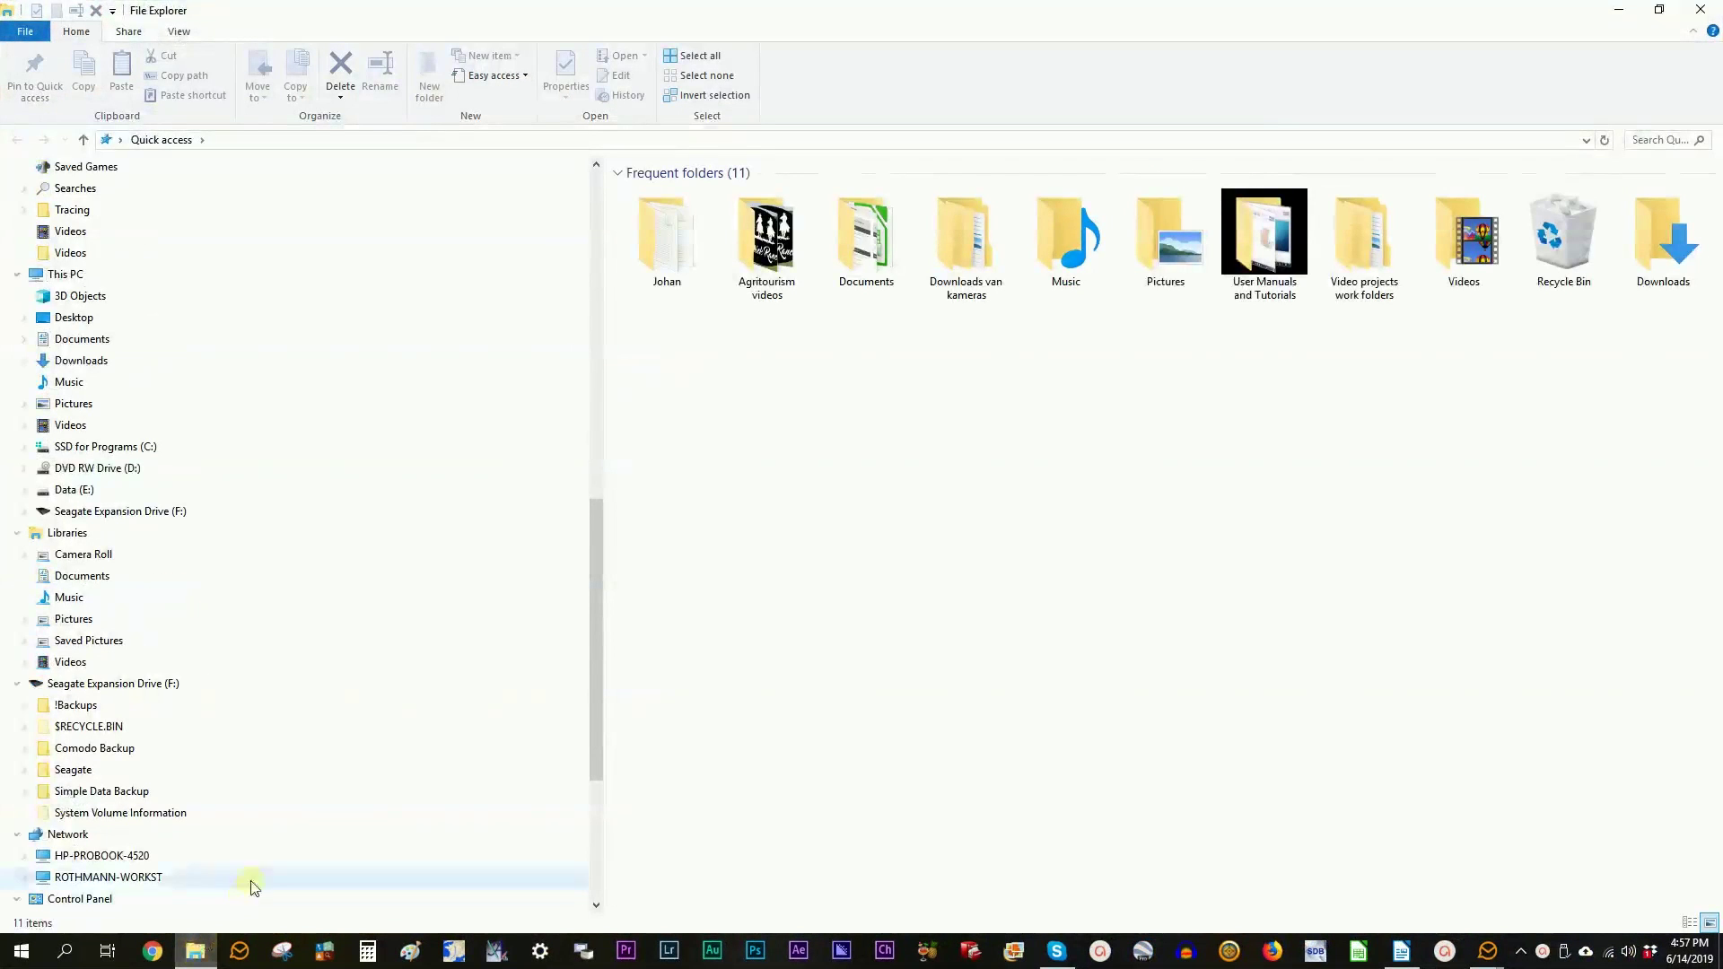
pyautogui.click(130, 517)
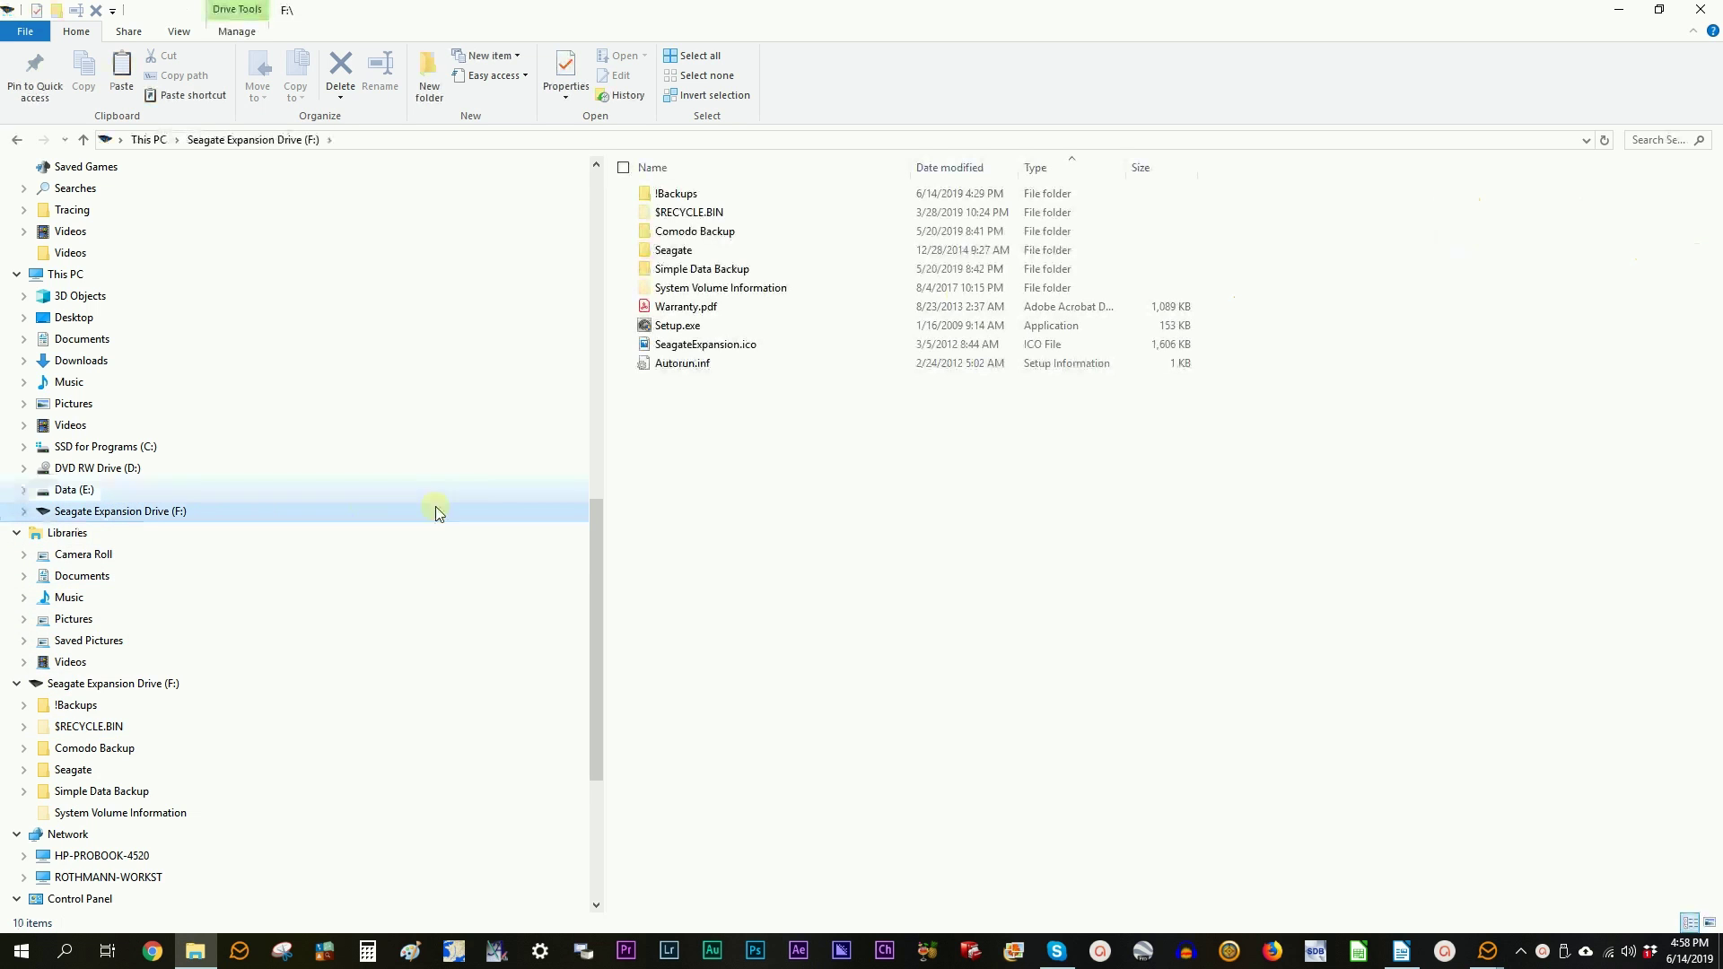
pyautogui.doubleClick(749, 194)
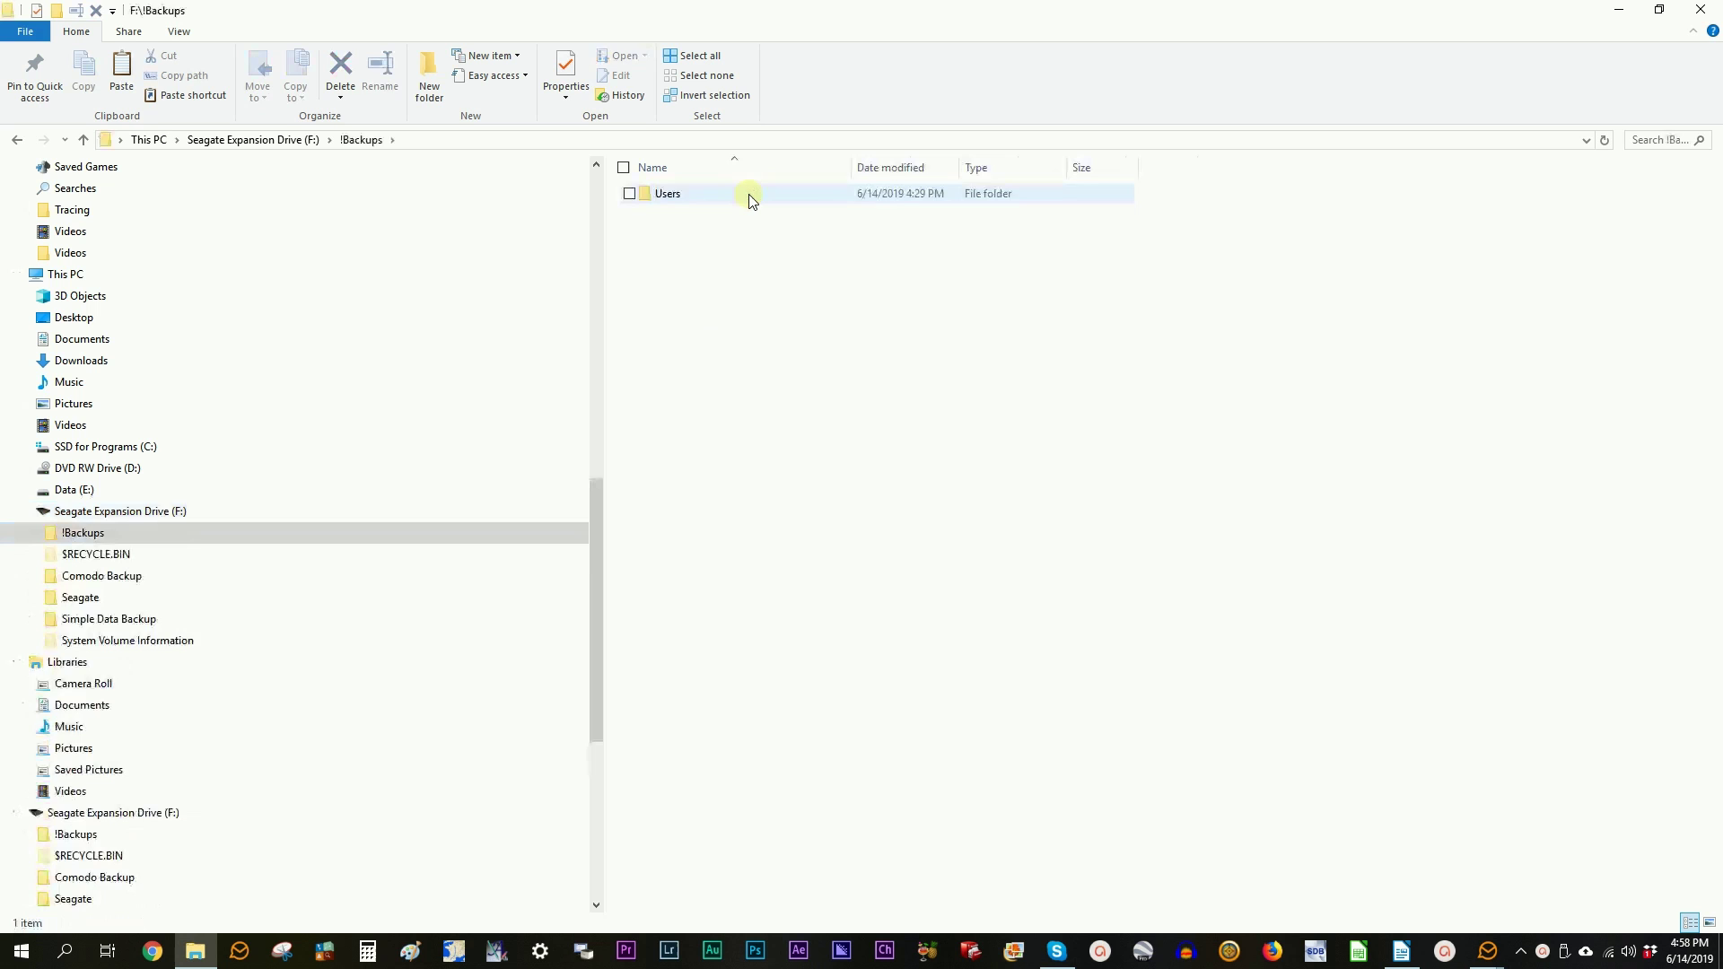
pyautogui.doubleClick(752, 196)
pyautogui.doubleClick(752, 197)
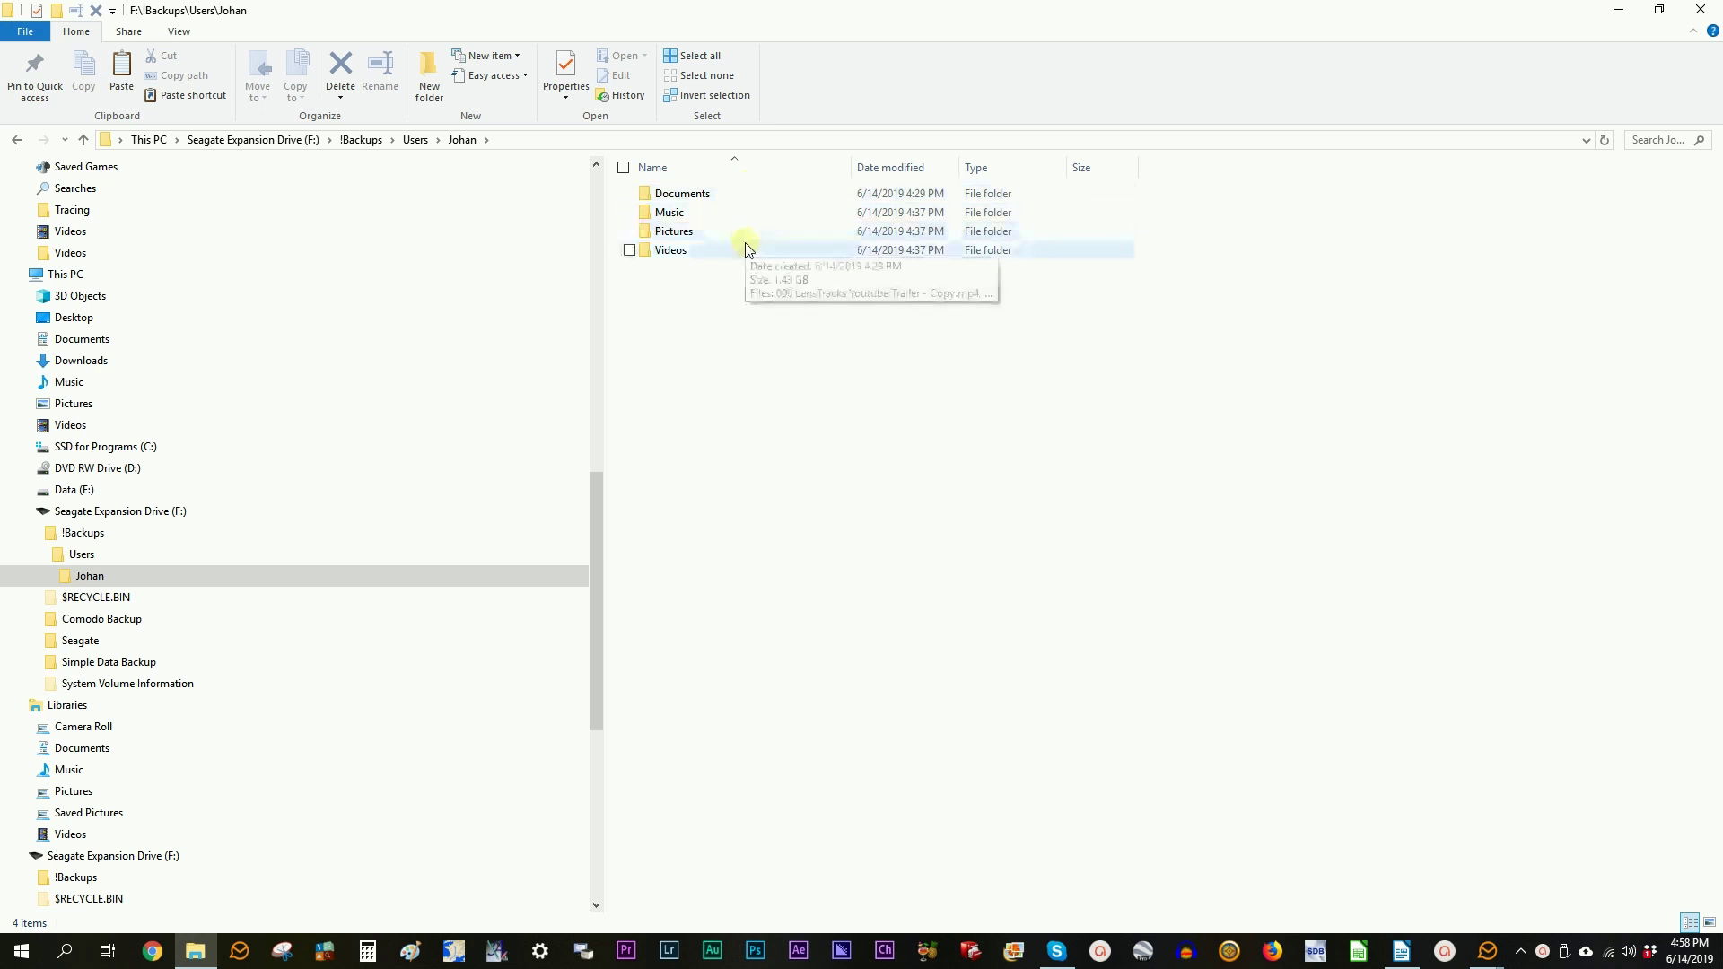
pyautogui.doubleClick(746, 231)
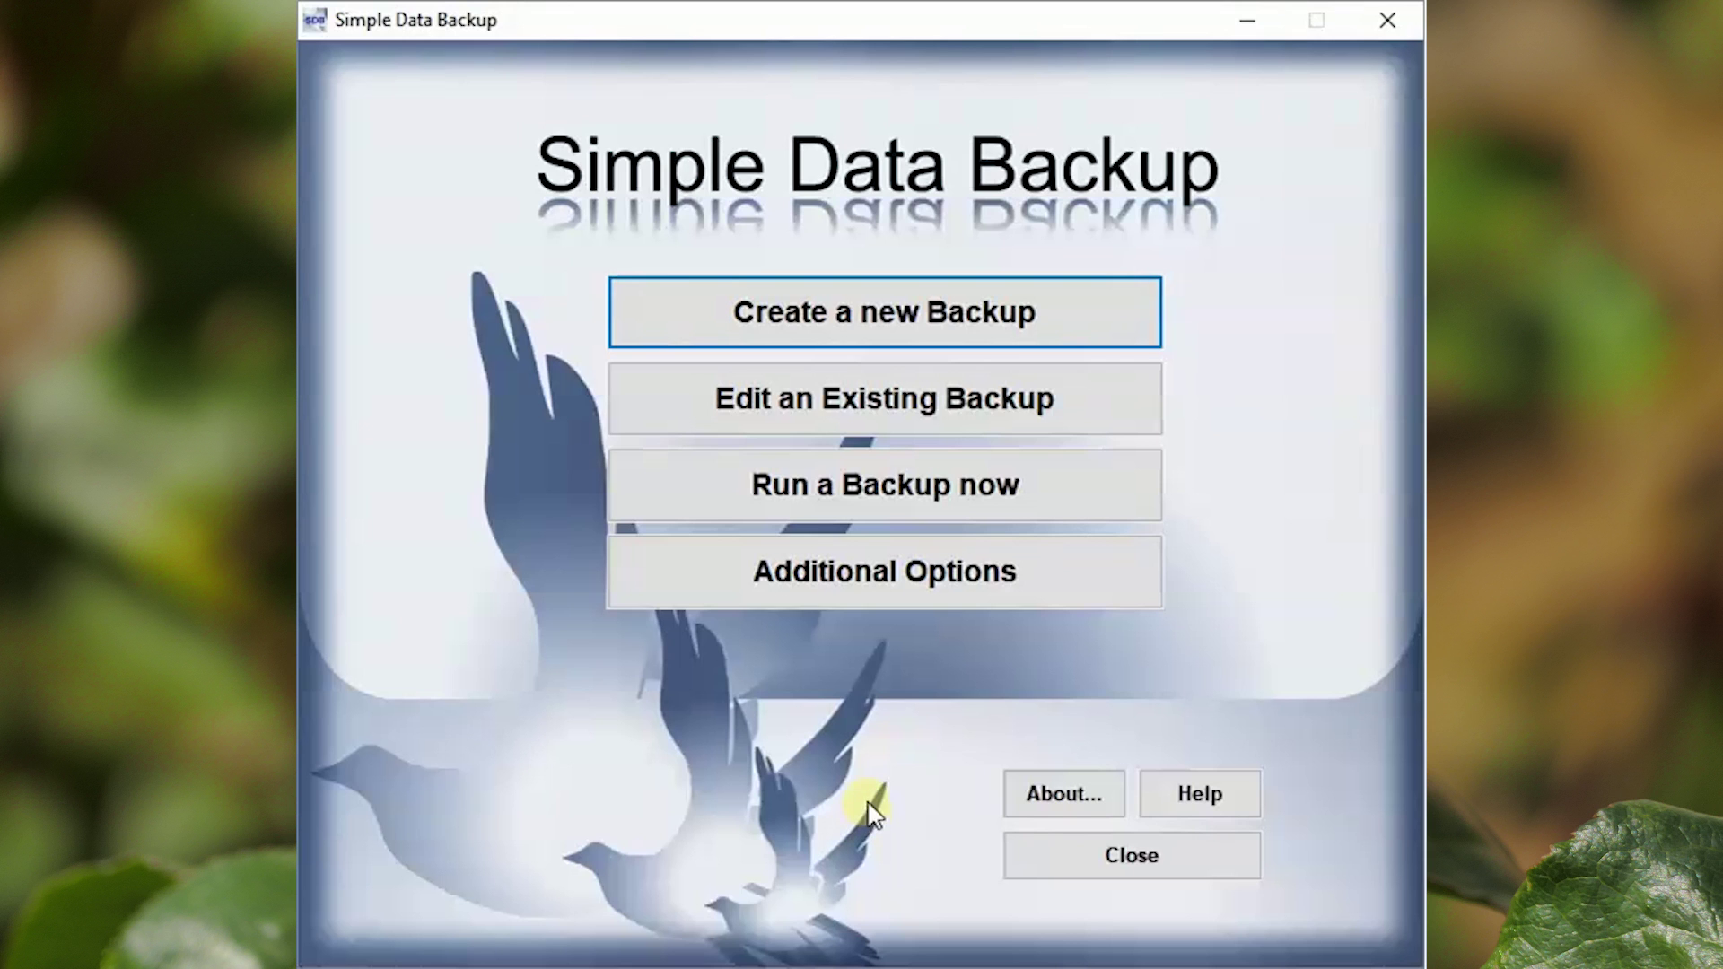
# Open Help and expand, then collapse, the Create/Edit a Backup topic in Contents.
pyautogui.click(1200, 794)
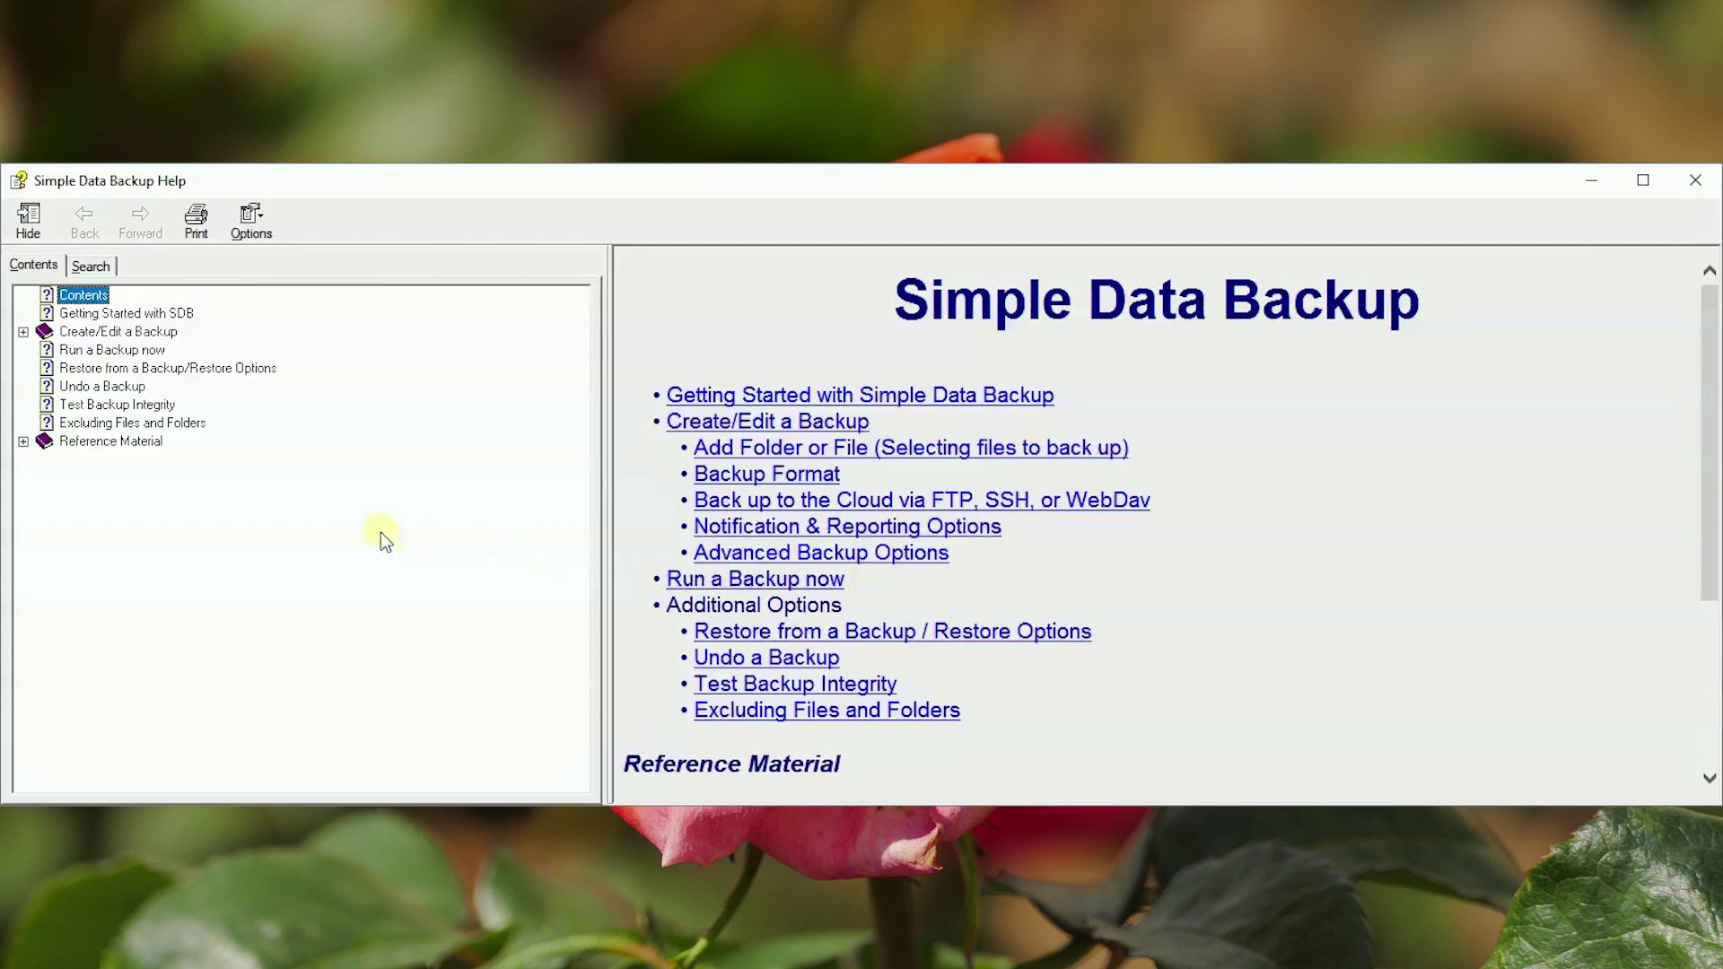
pyautogui.click(23, 332)
pyautogui.click(22, 332)
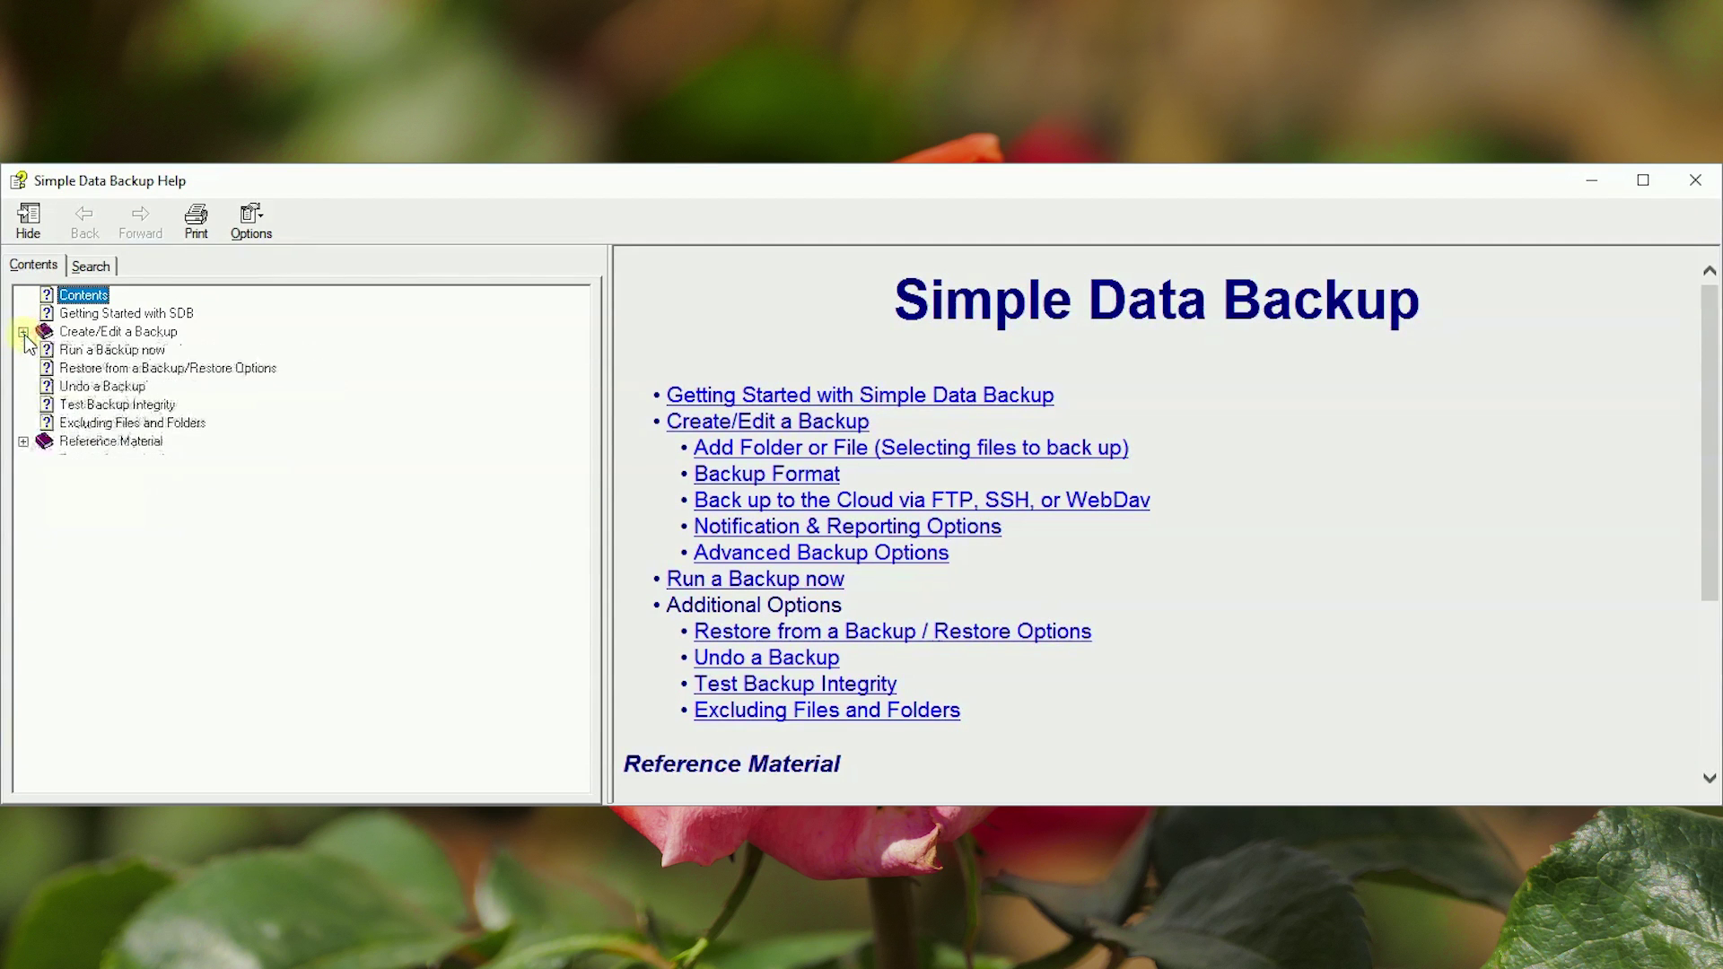